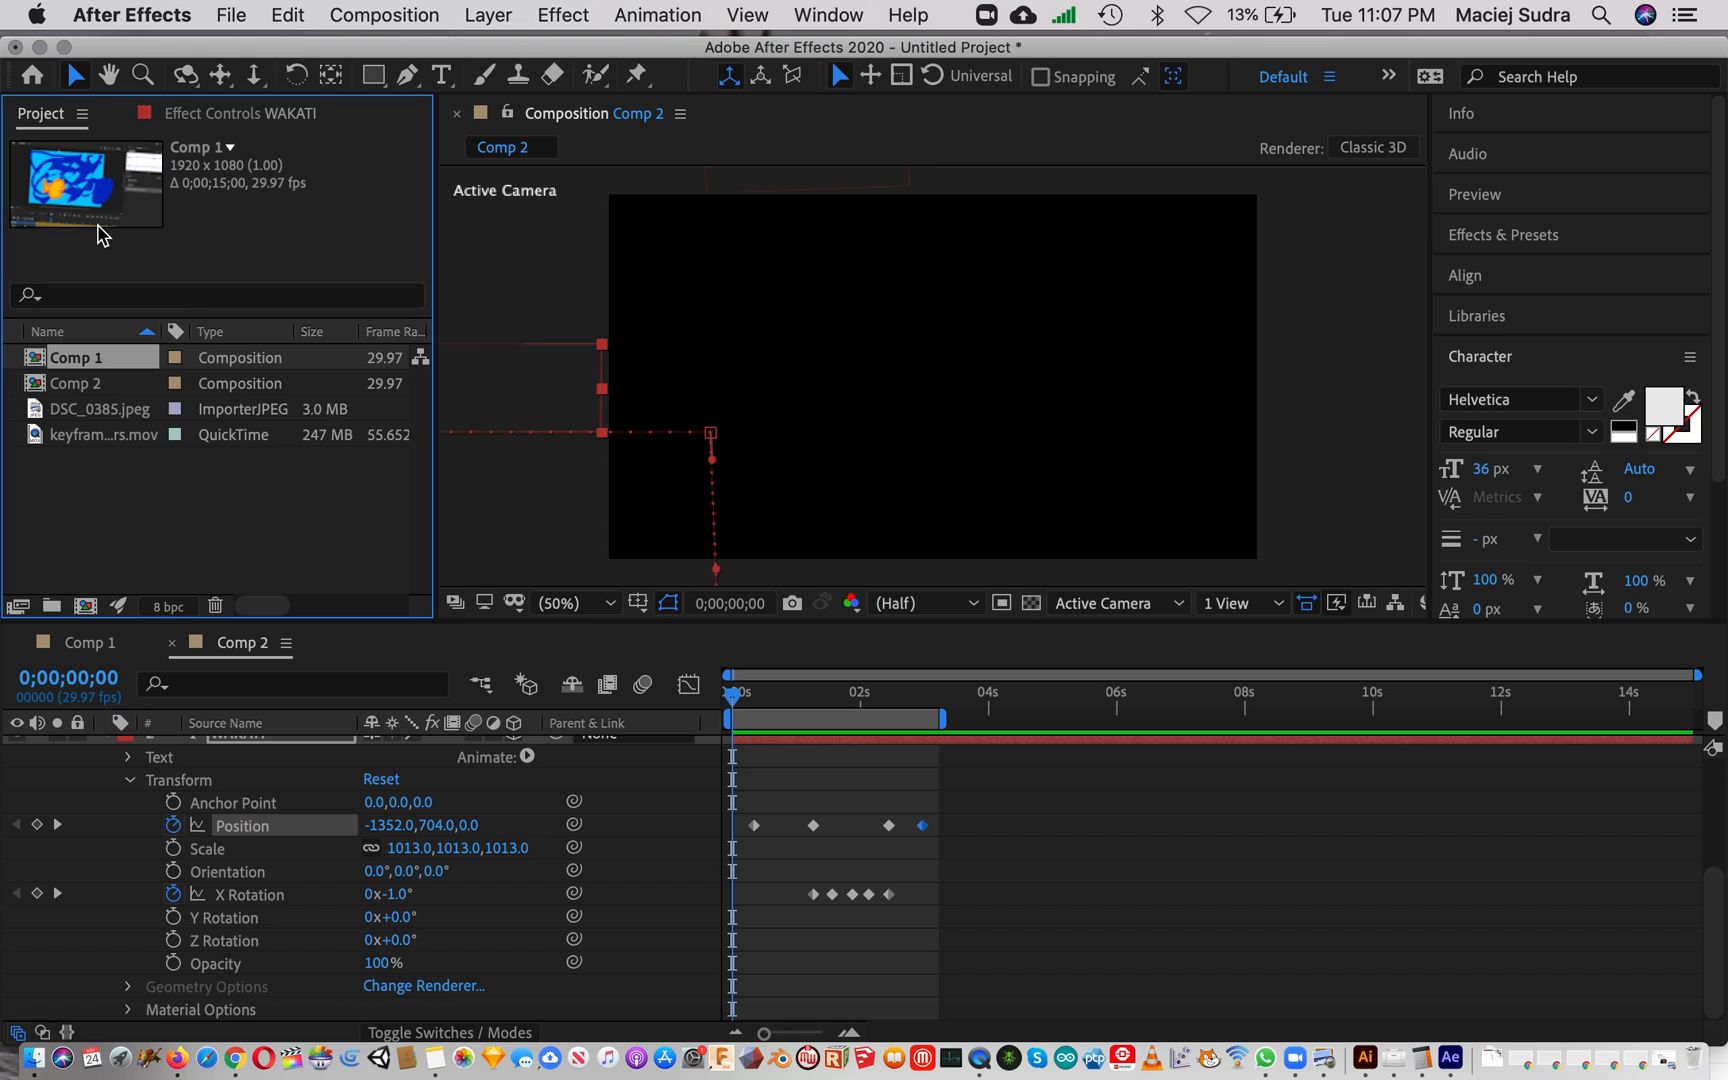
Review Comp 2's text animation by scrubbing the current time to 0;00;02;05
left_click(74, 388)
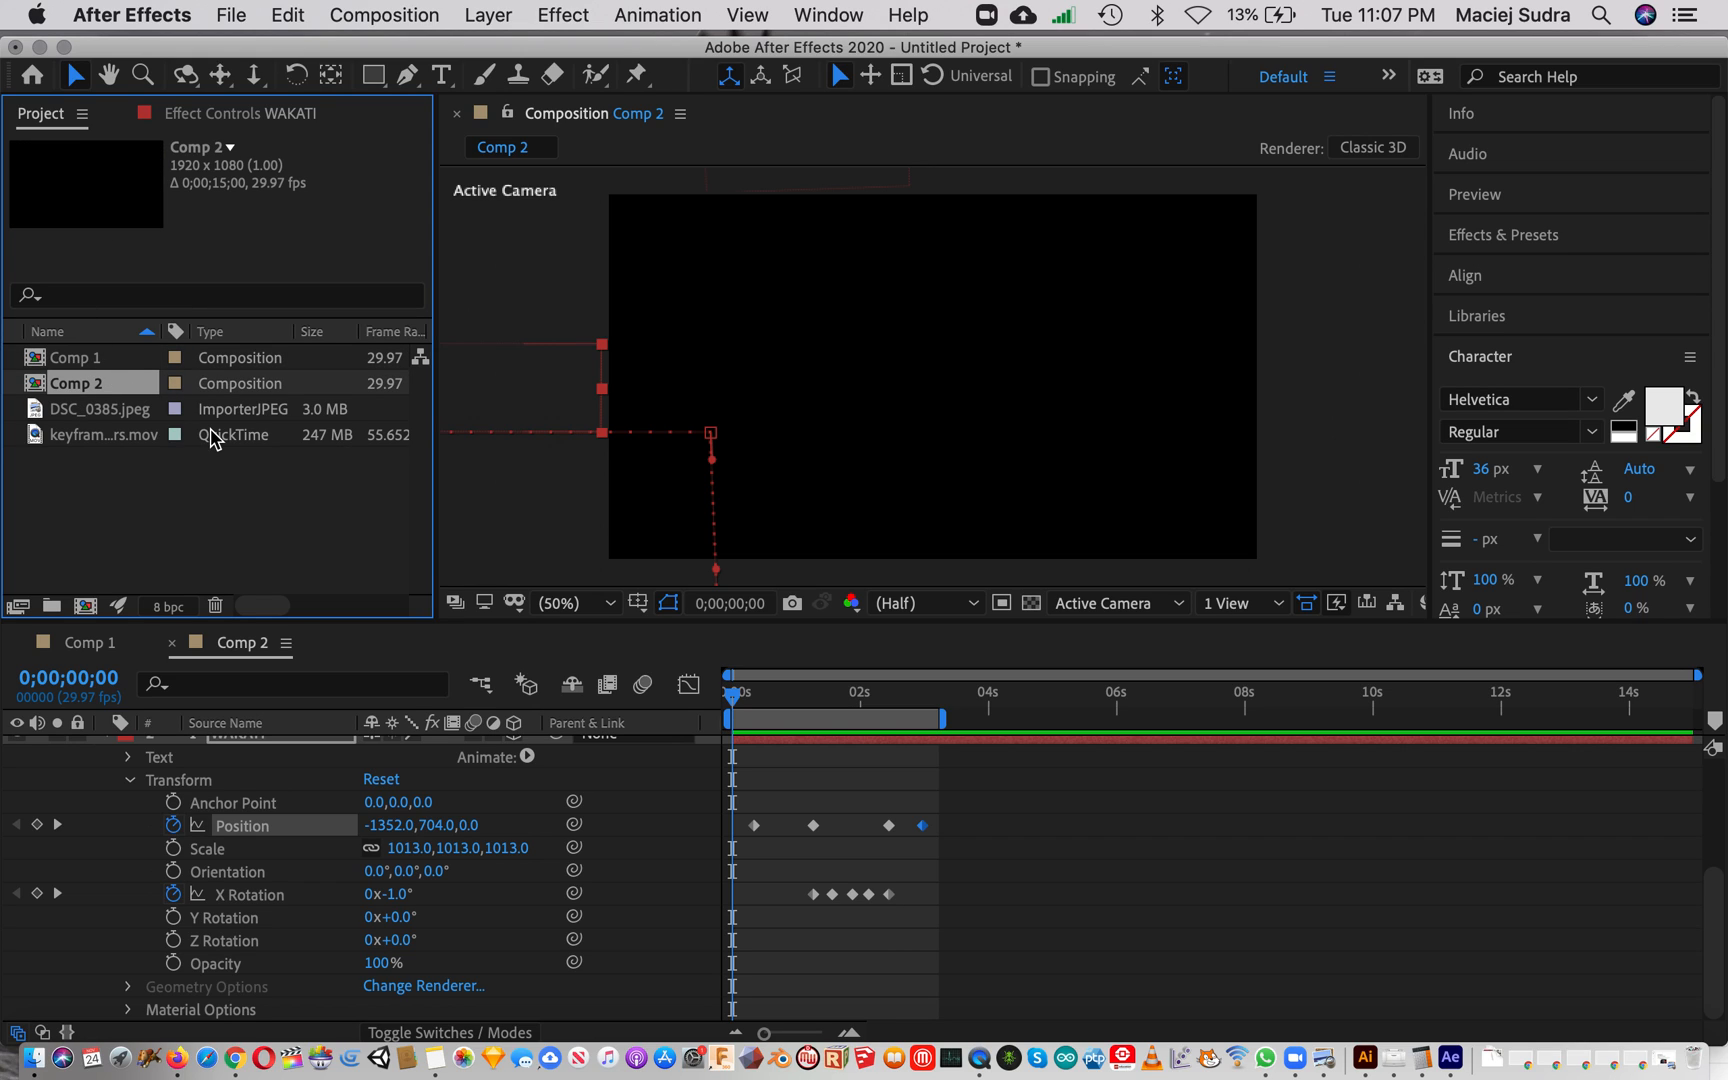
left_click_drag(741, 694, 871, 705)
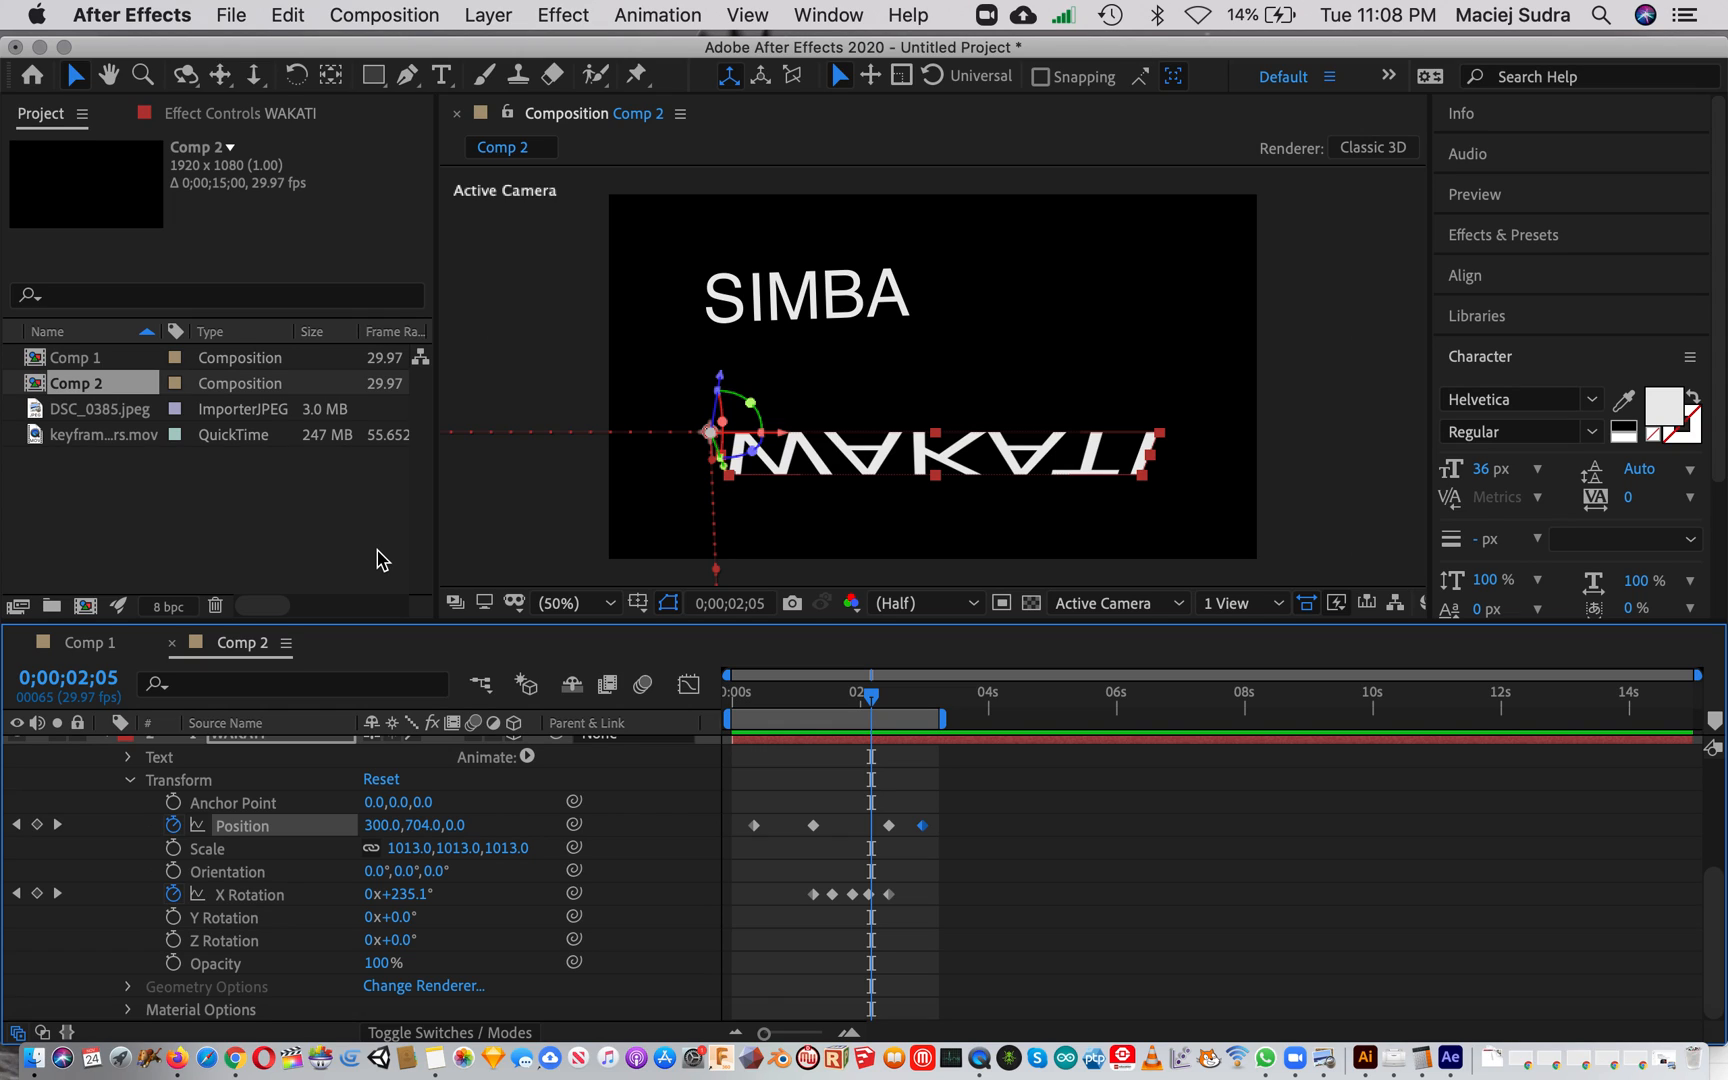
Create a new 1920 x 1080 composition, 15 seconds long at 29.97 fps
left_click(367, 16)
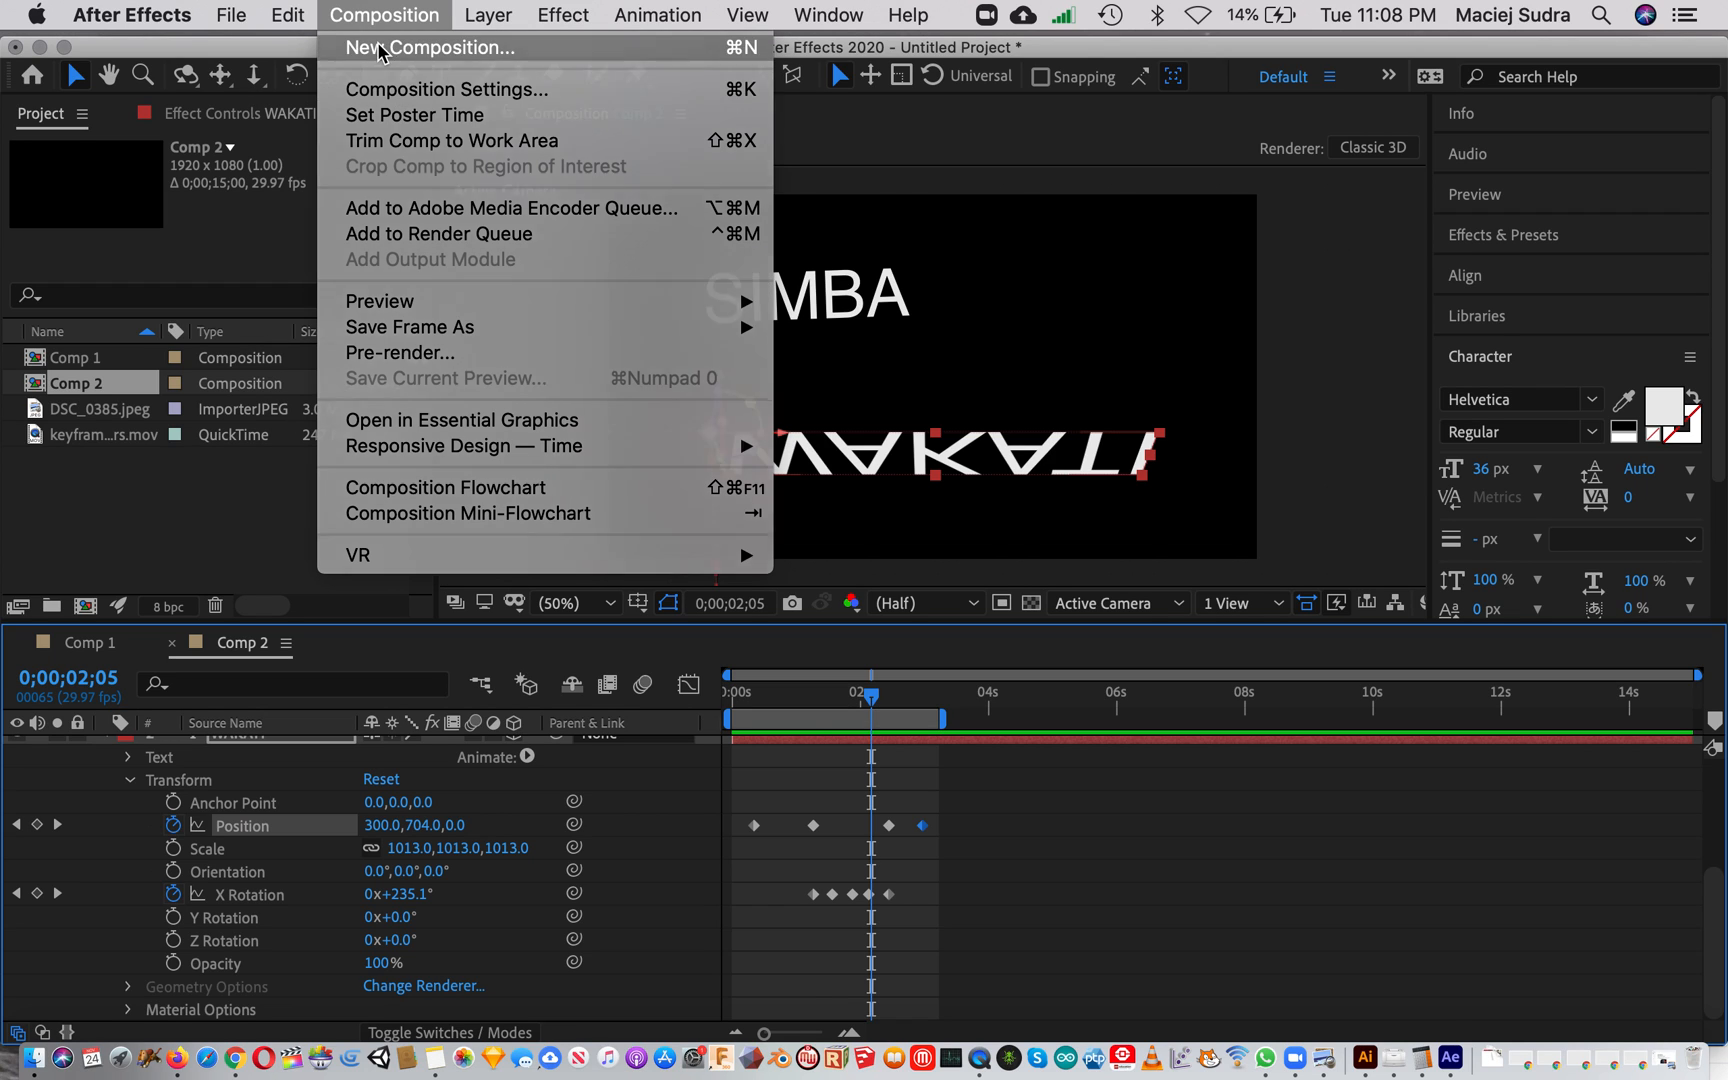
left_click(380, 48)
left_click(1183, 771)
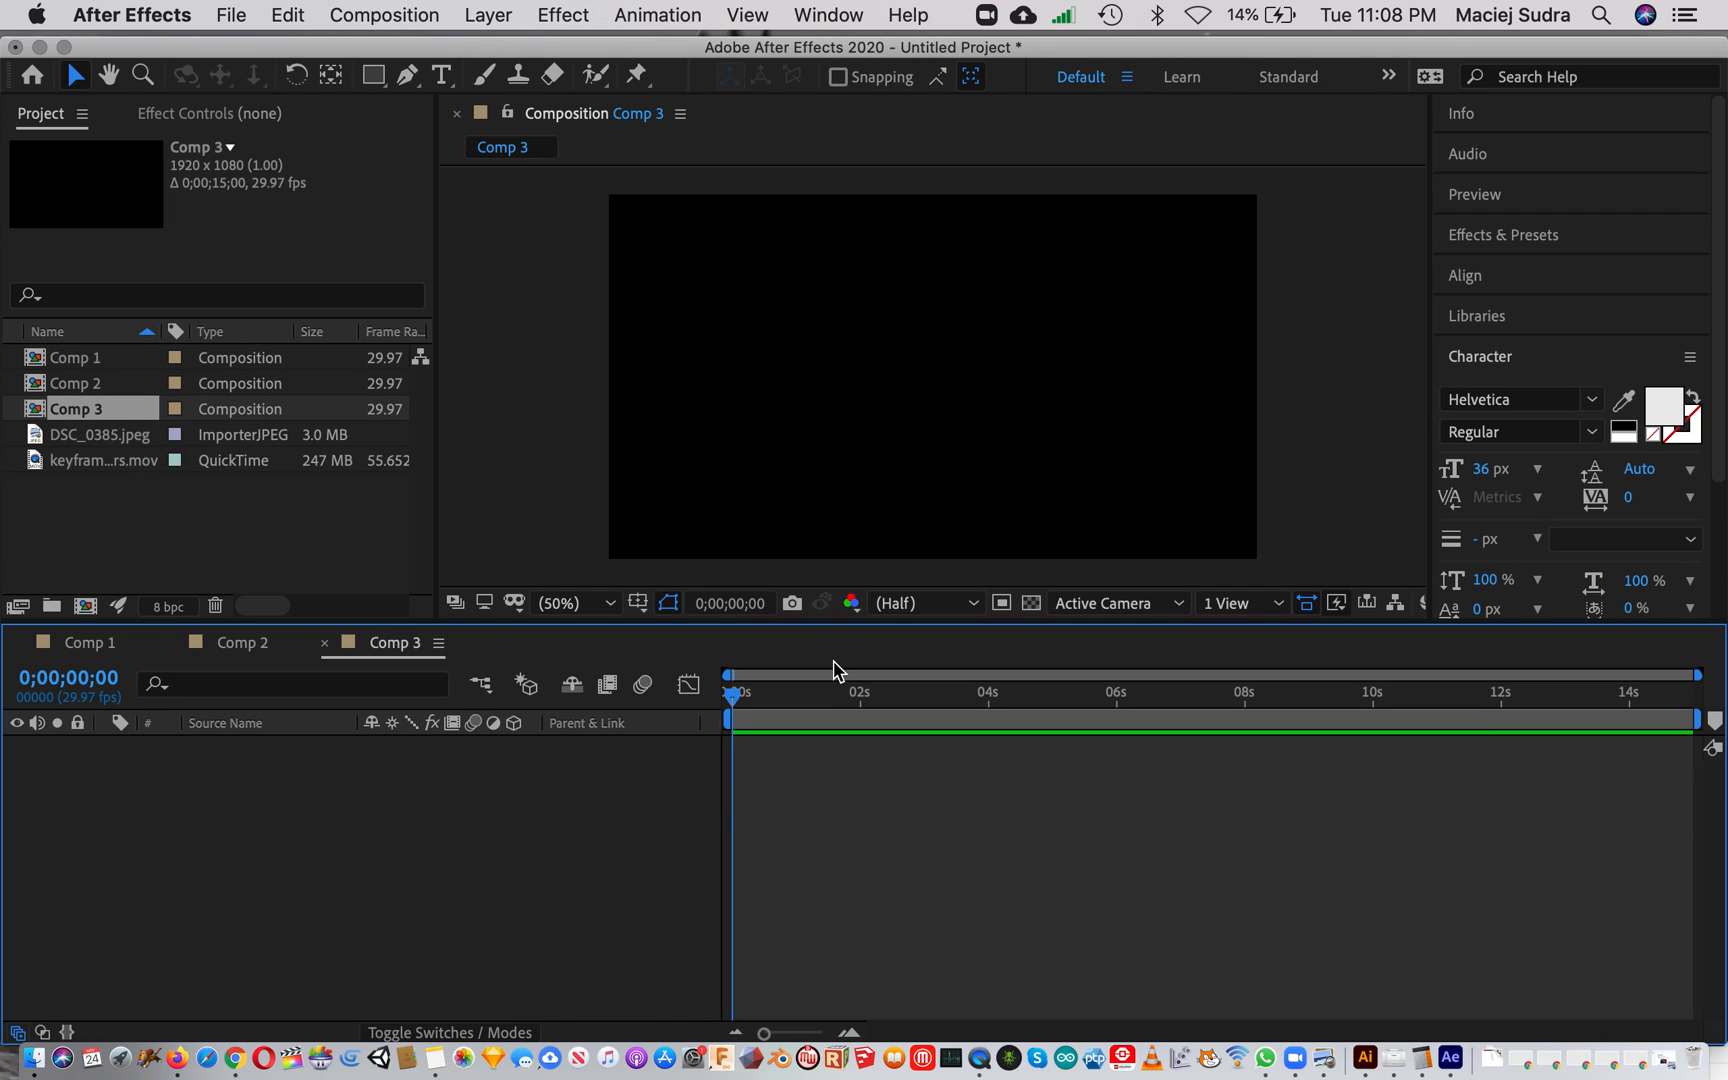
Start a file import and browse Google Drive to Teaching > ISK > STEM - Digital Design > Music Video
left_click(230, 12)
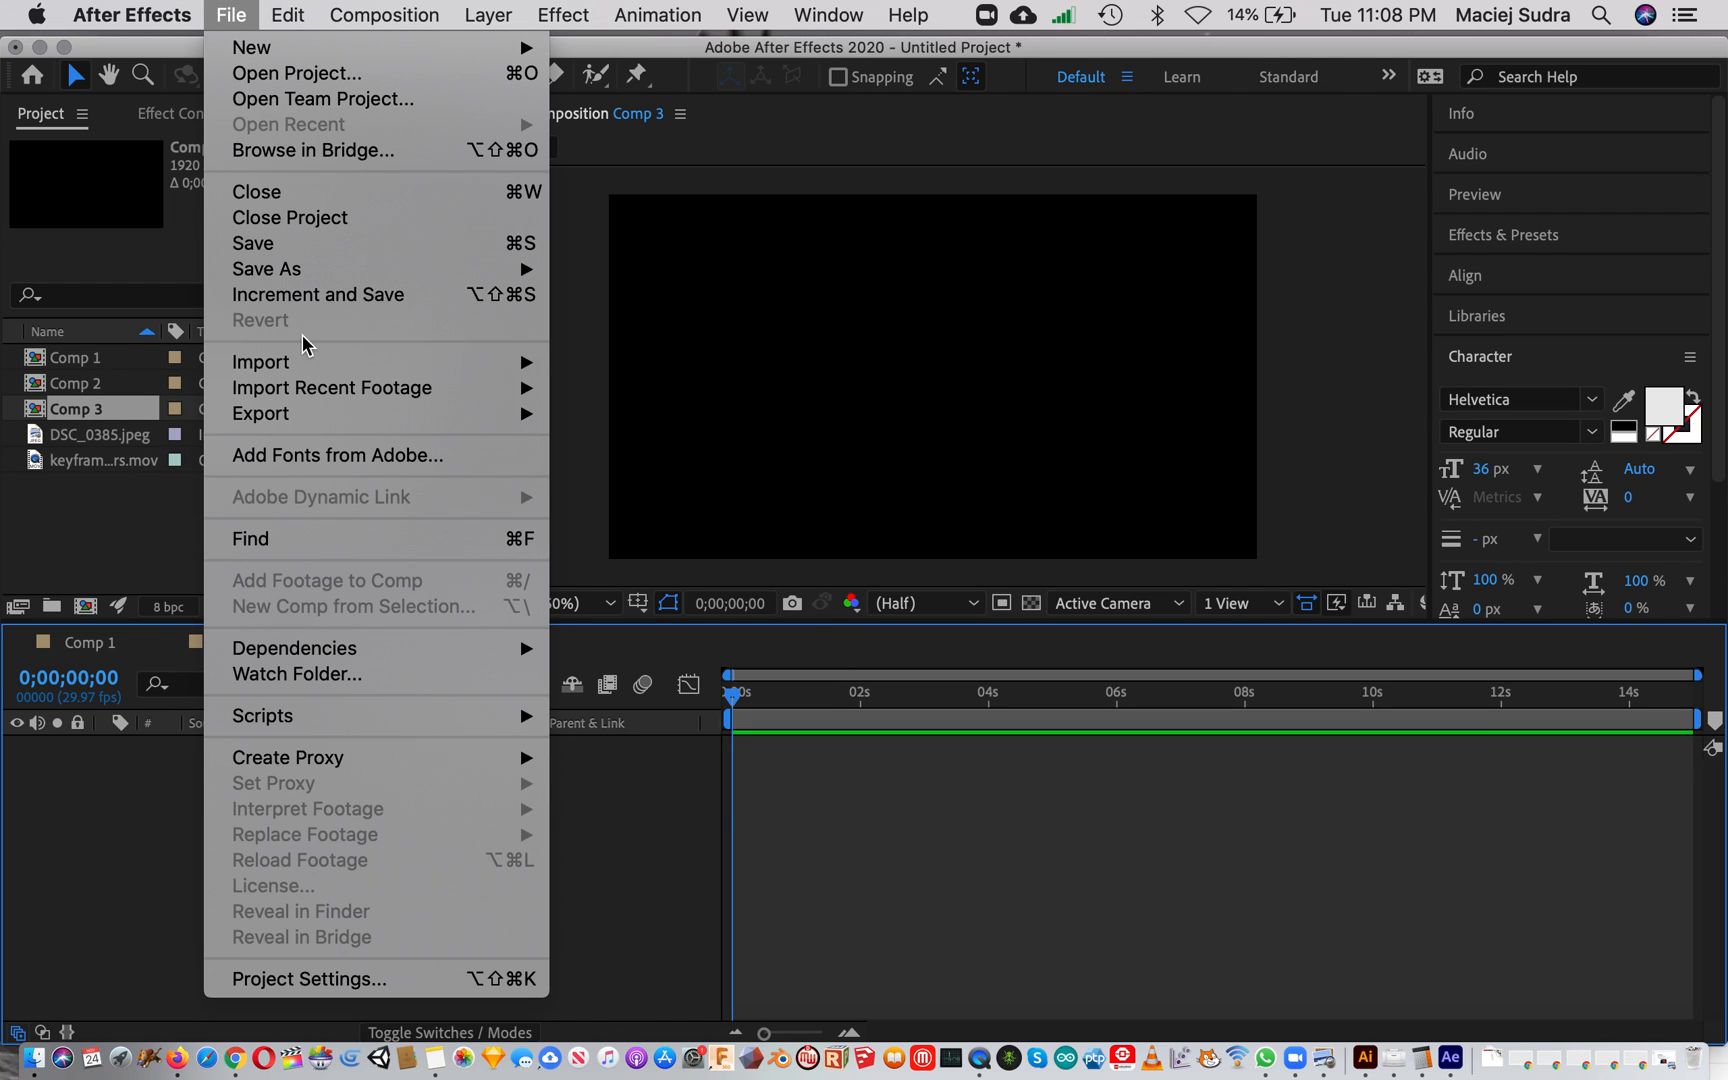
mouse_move(472, 352)
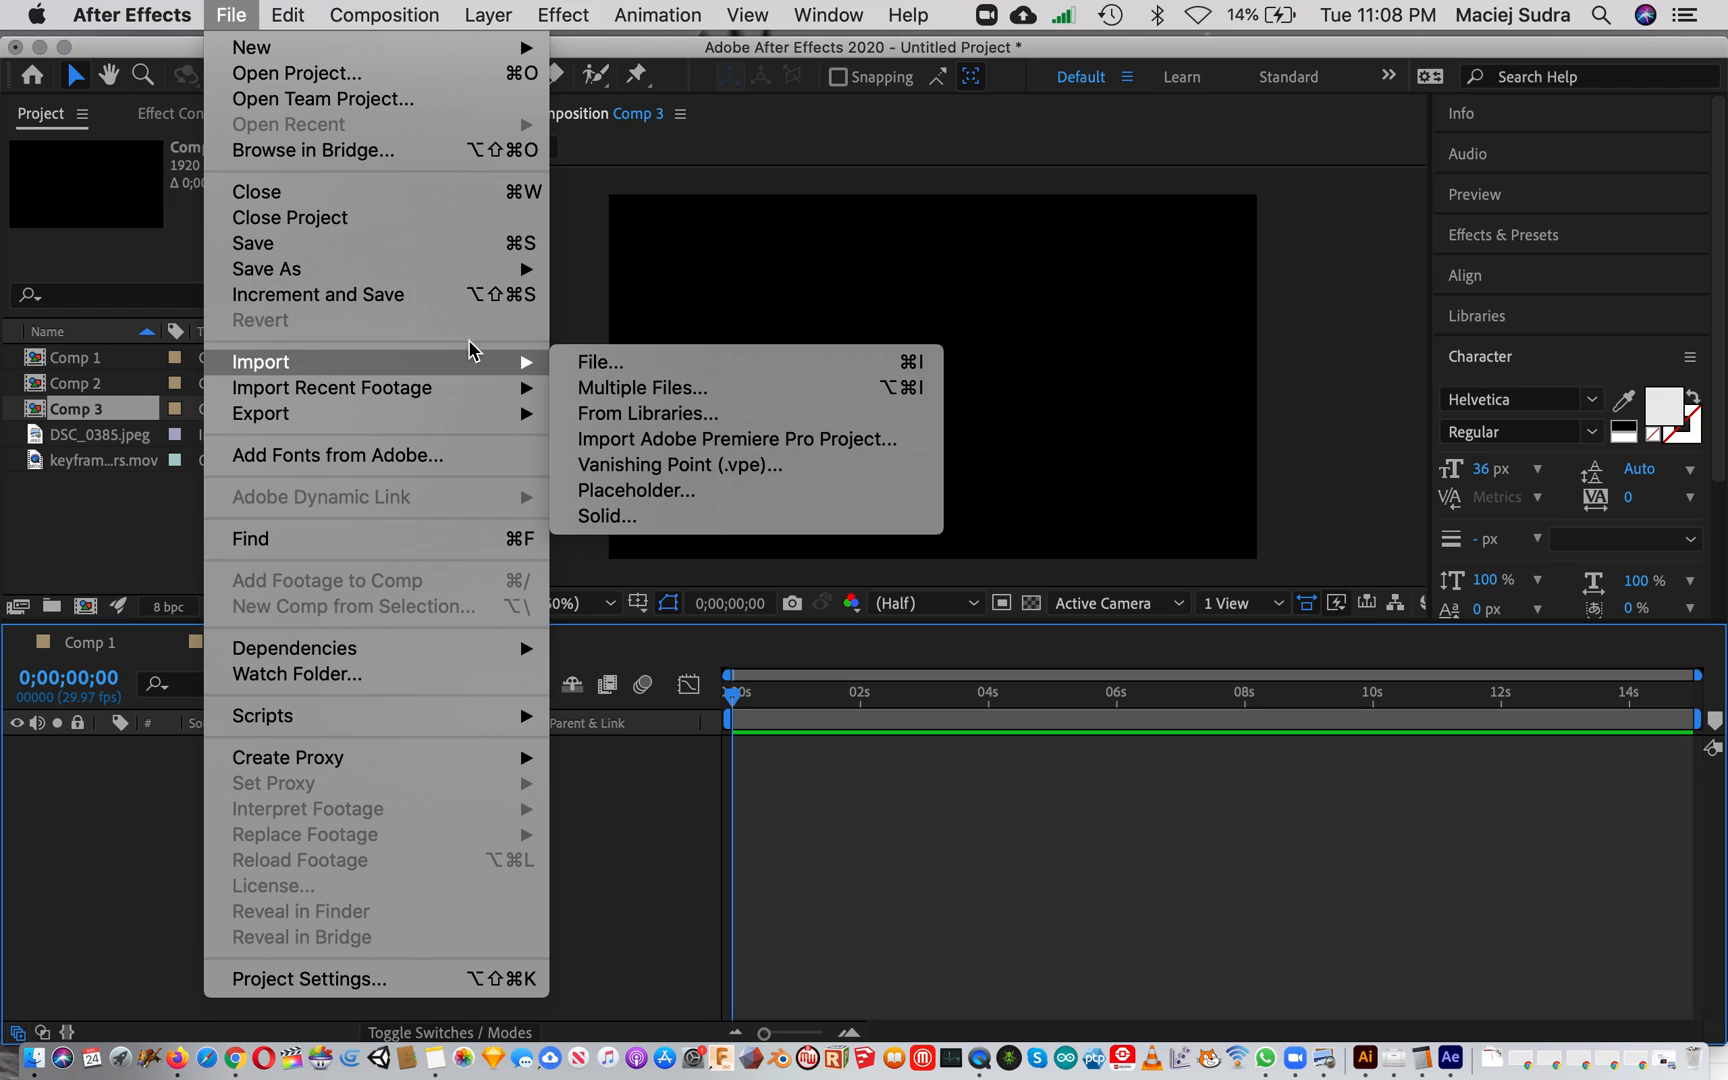
left_click(666, 362)
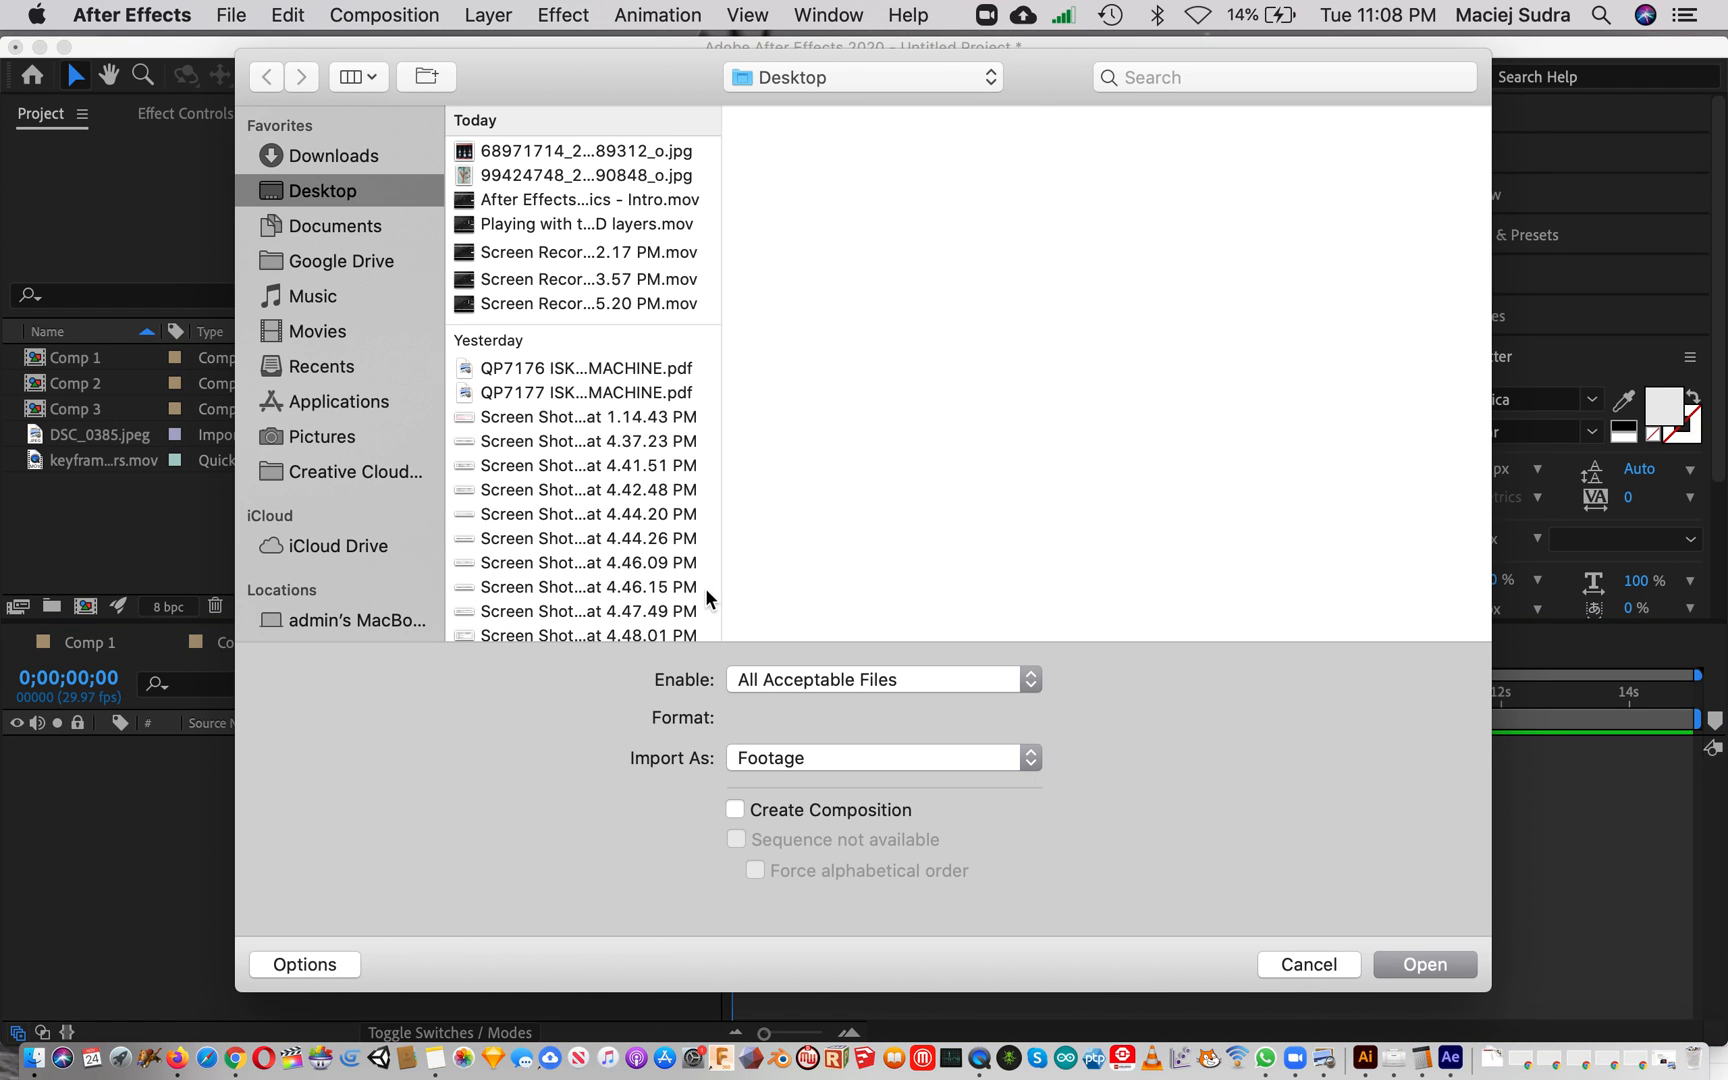
scroll(593, 522, "down", 20)
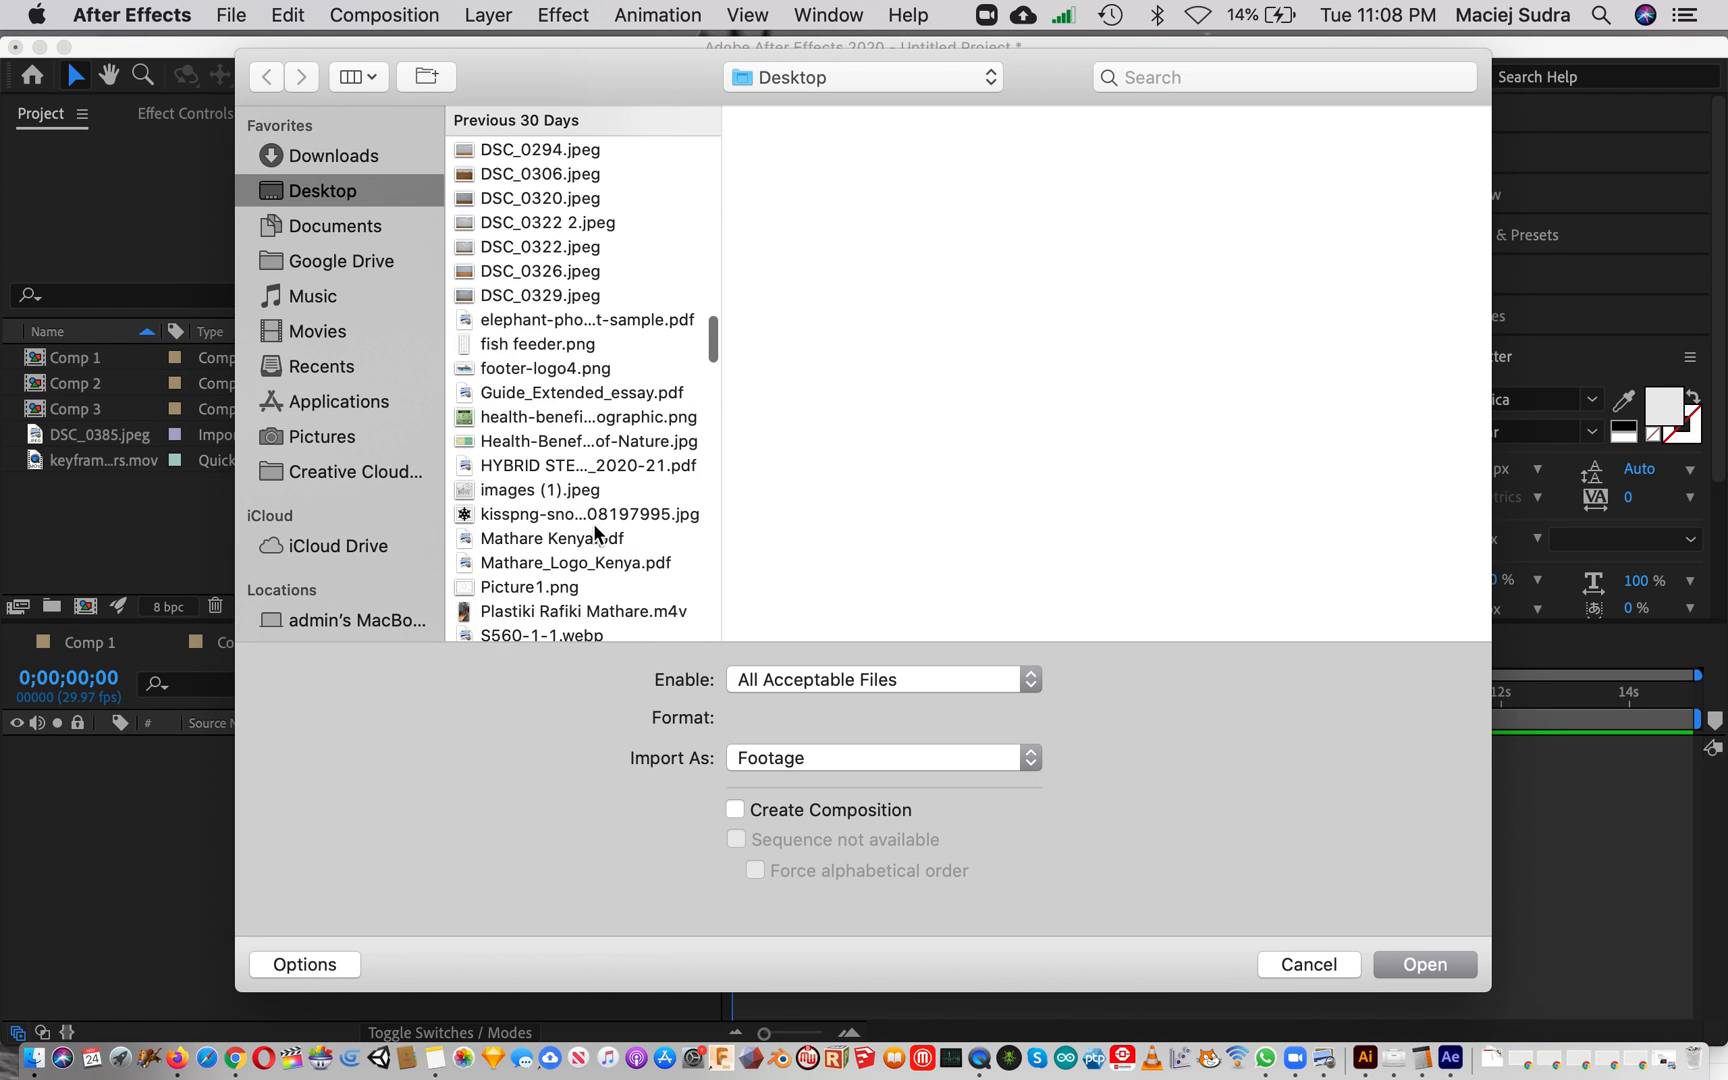
left_click(334, 261)
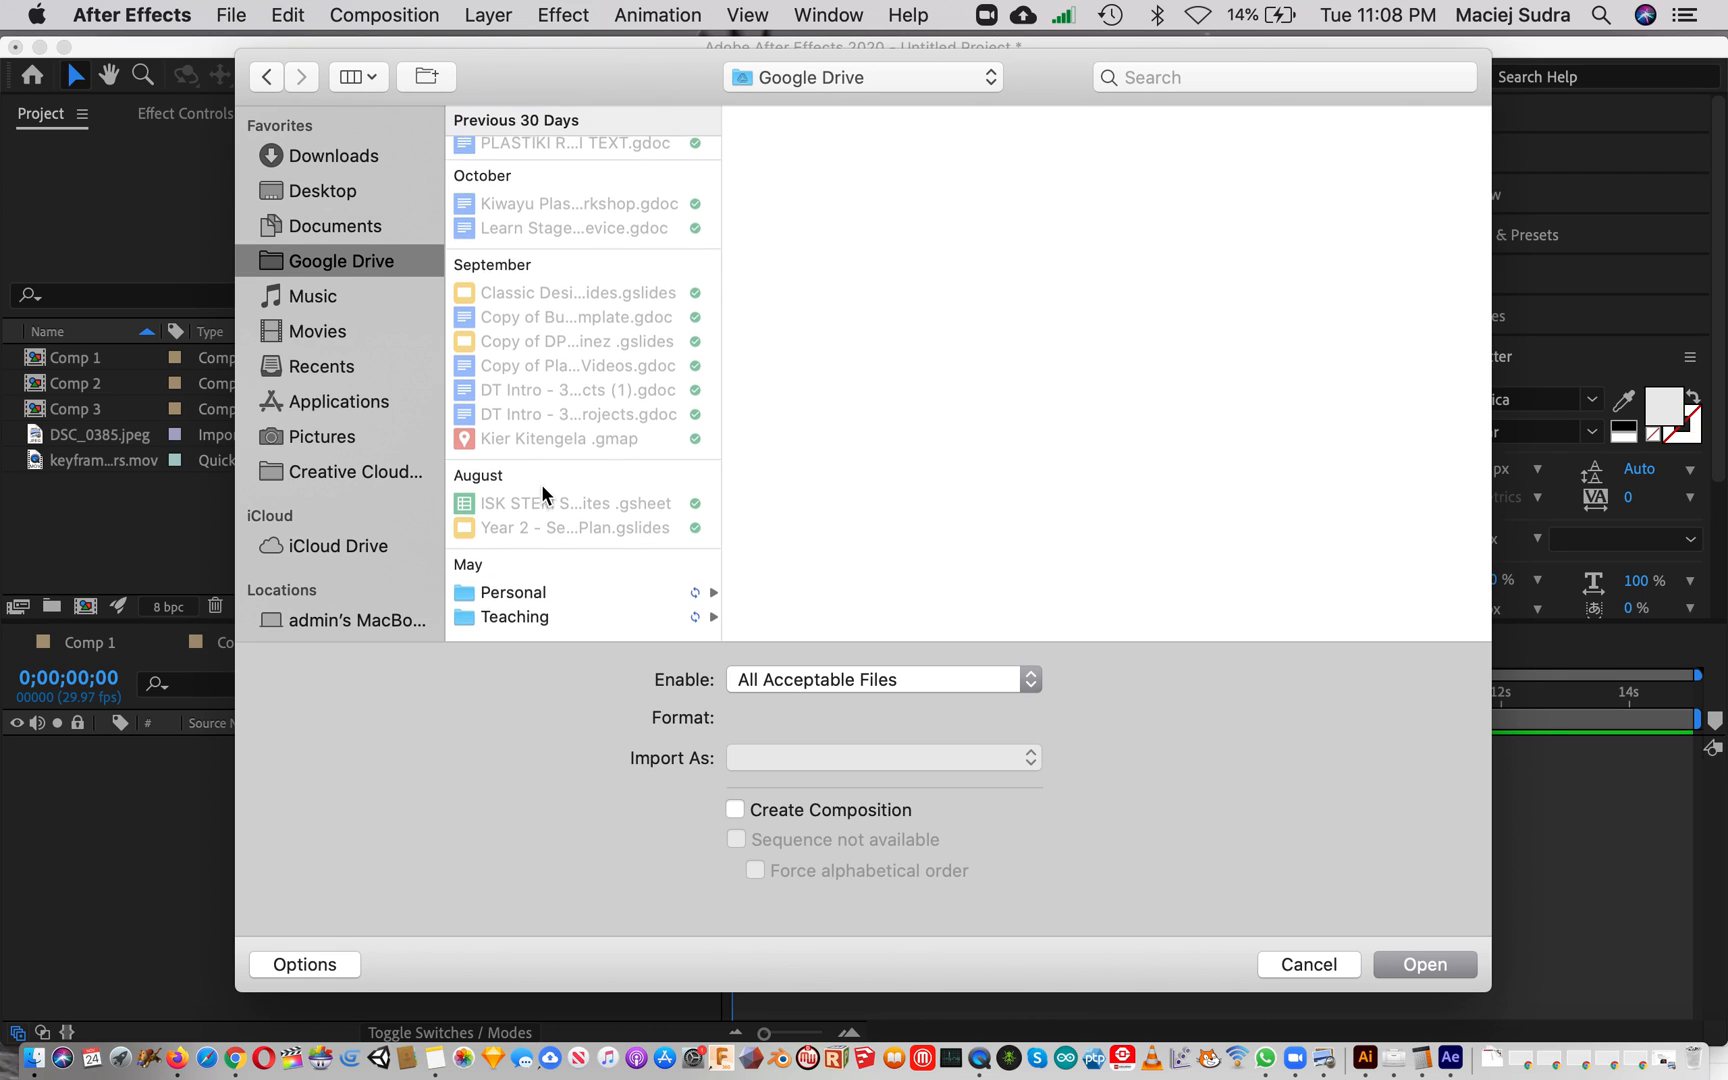
left_click(548, 625)
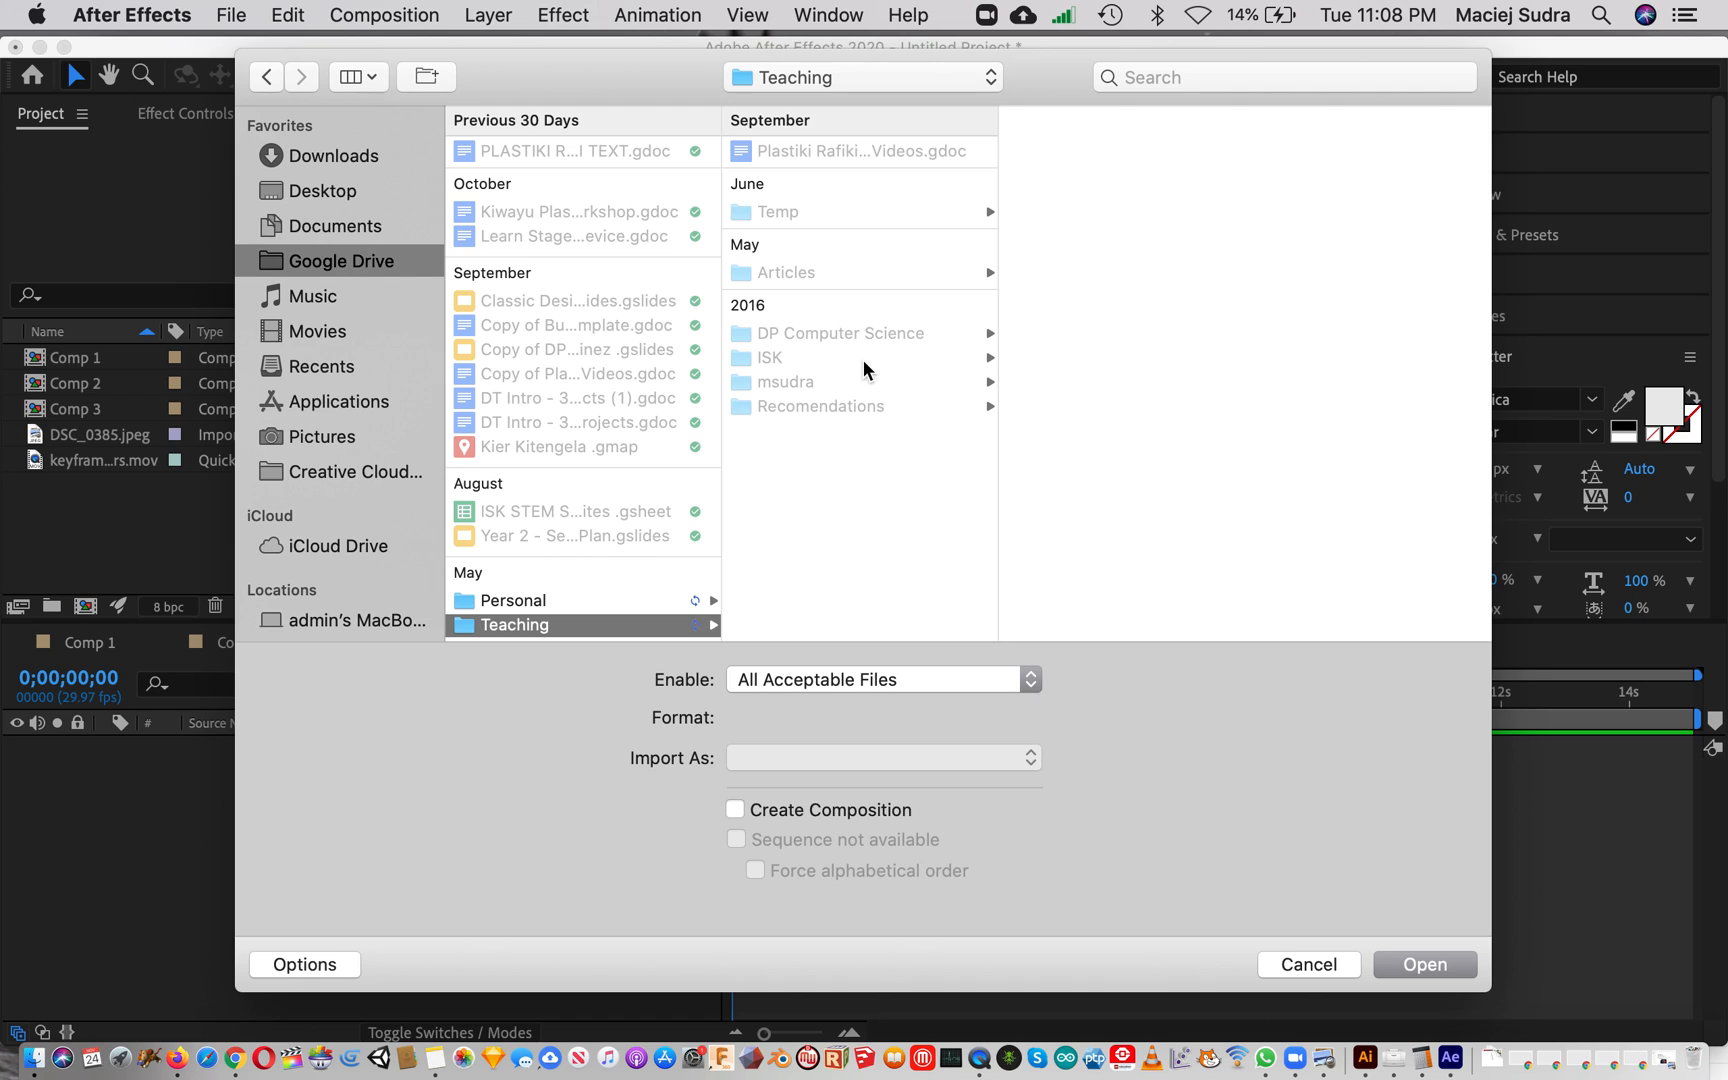
left_click(828, 360)
scroll(1163, 490, "down", 5)
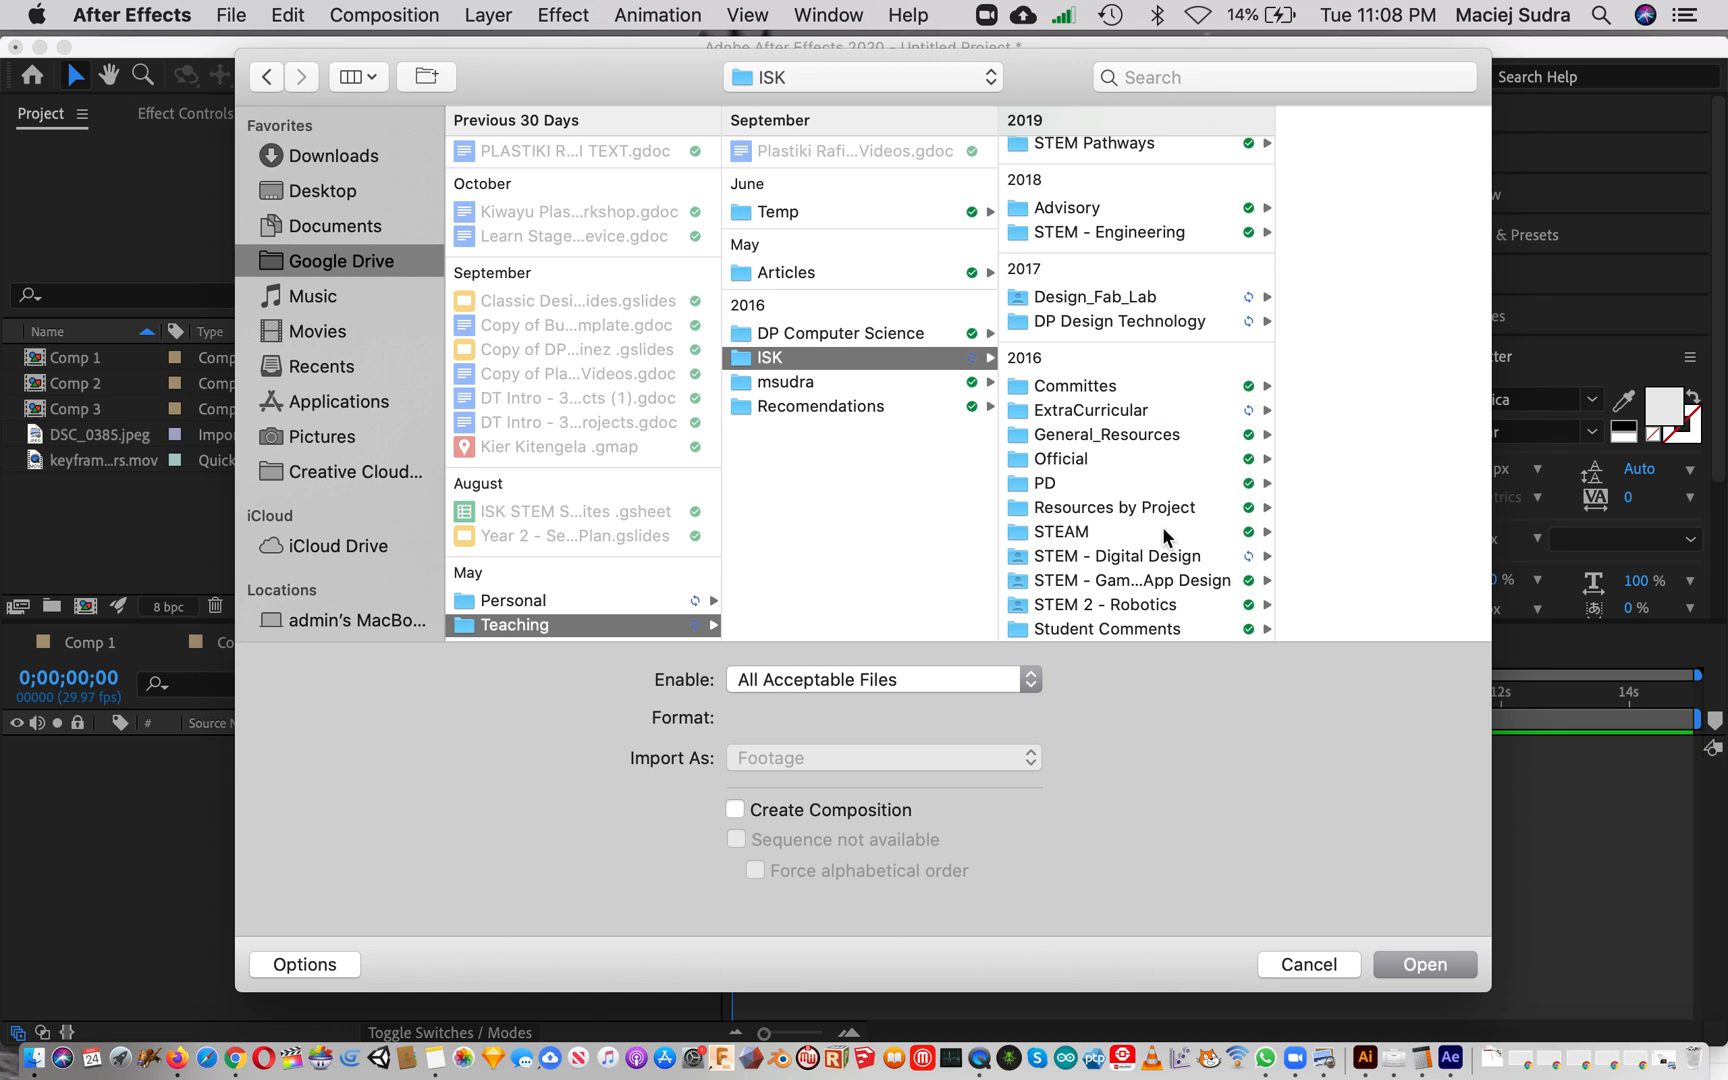
left_click(1162, 556)
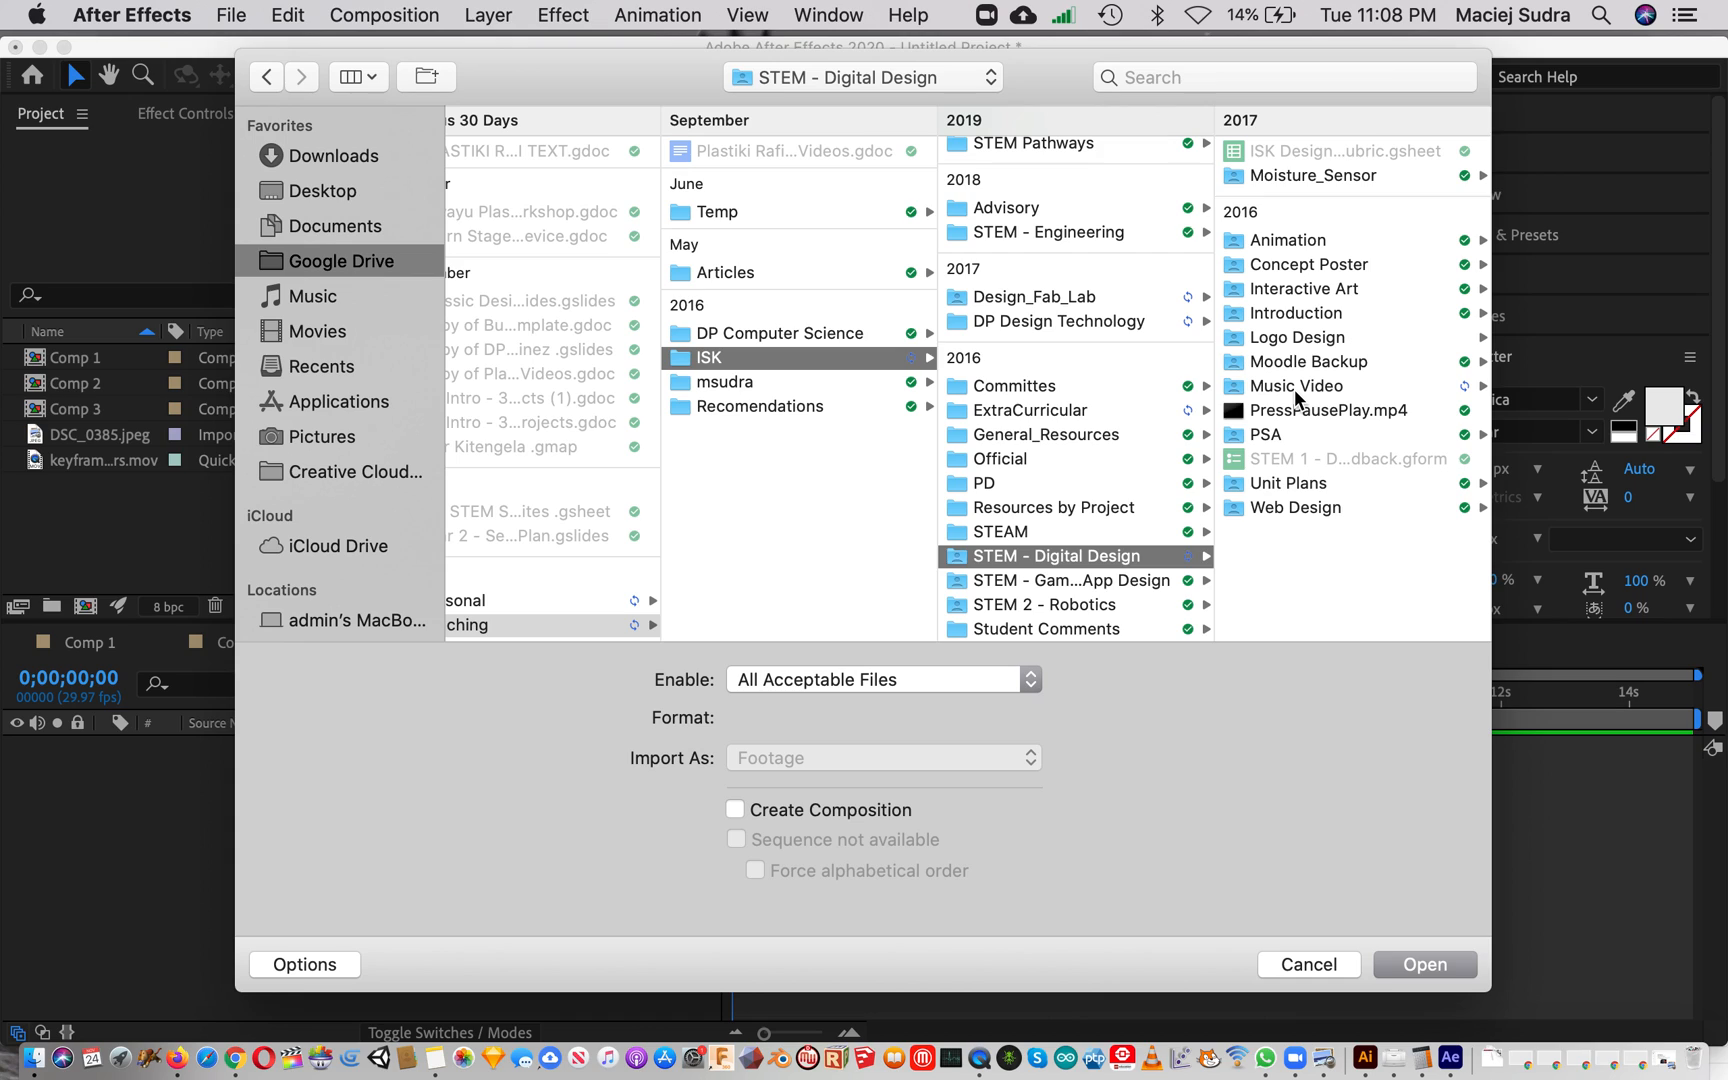
left_click(1295, 387)
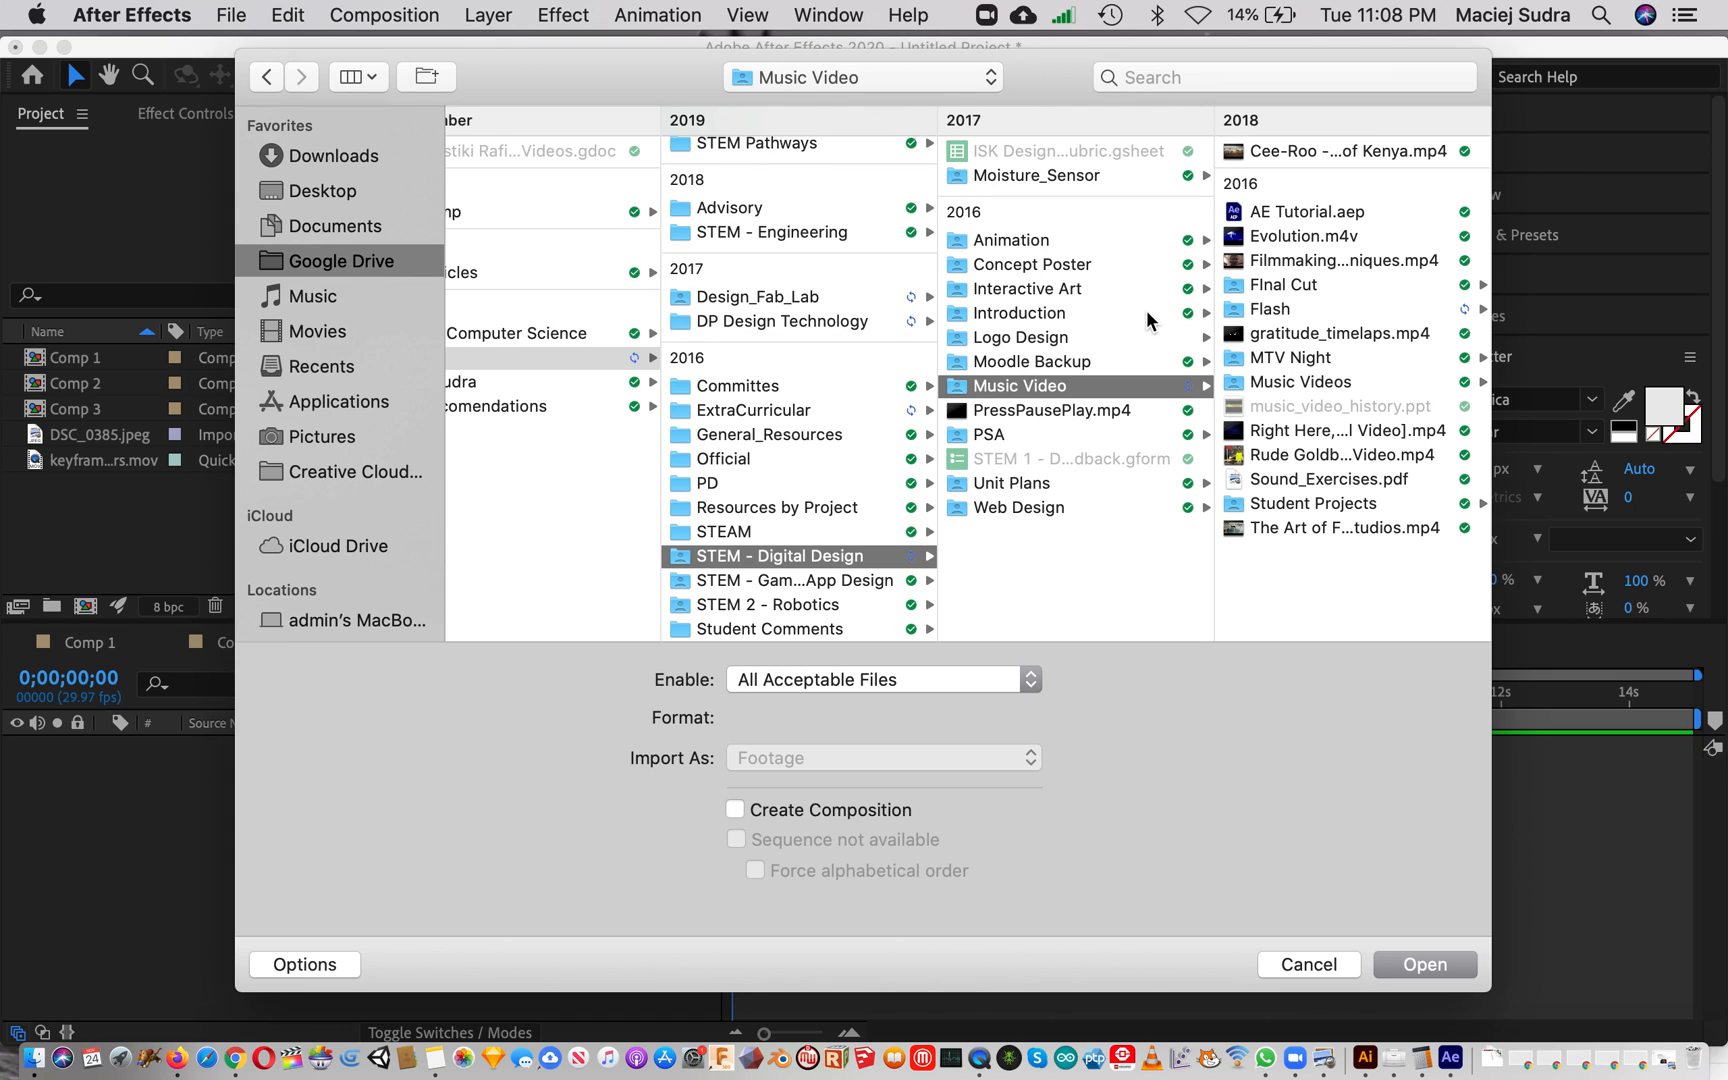
Look through the neighbouring folders for the clips and open the Media folder inside Music Video > FInal Cut
left_click(1044, 246)
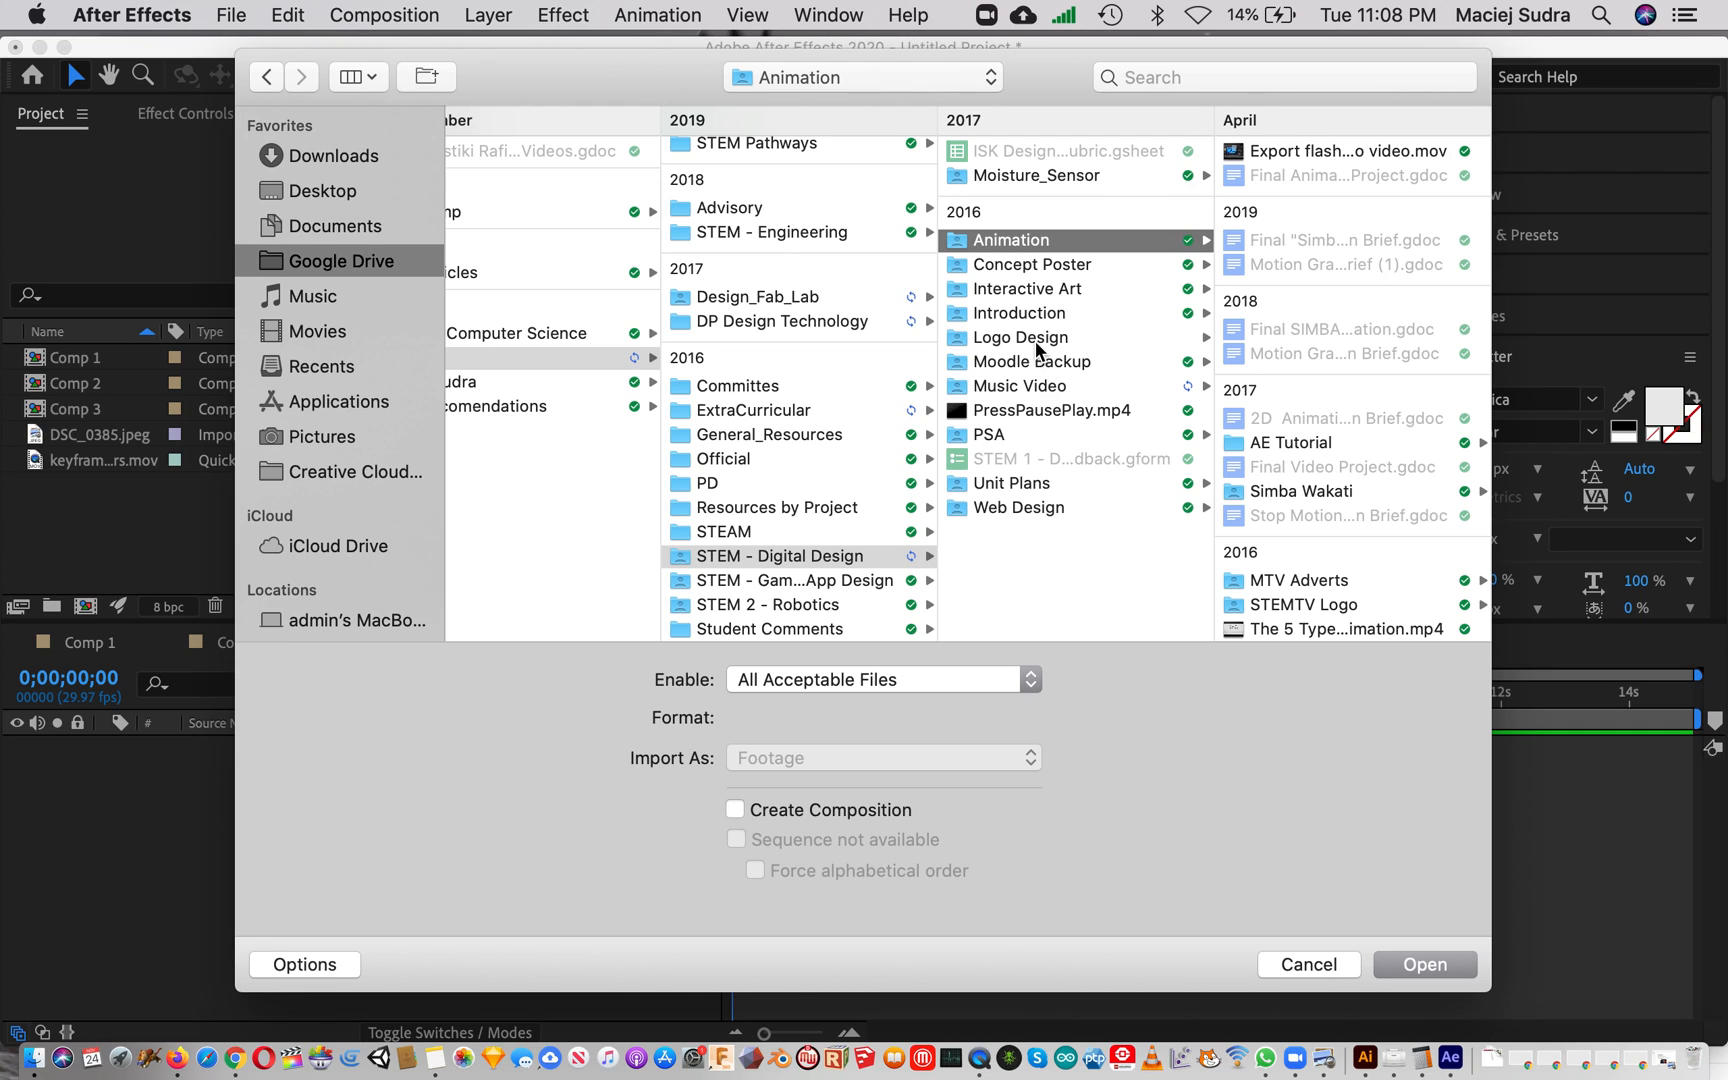
left_click(1046, 387)
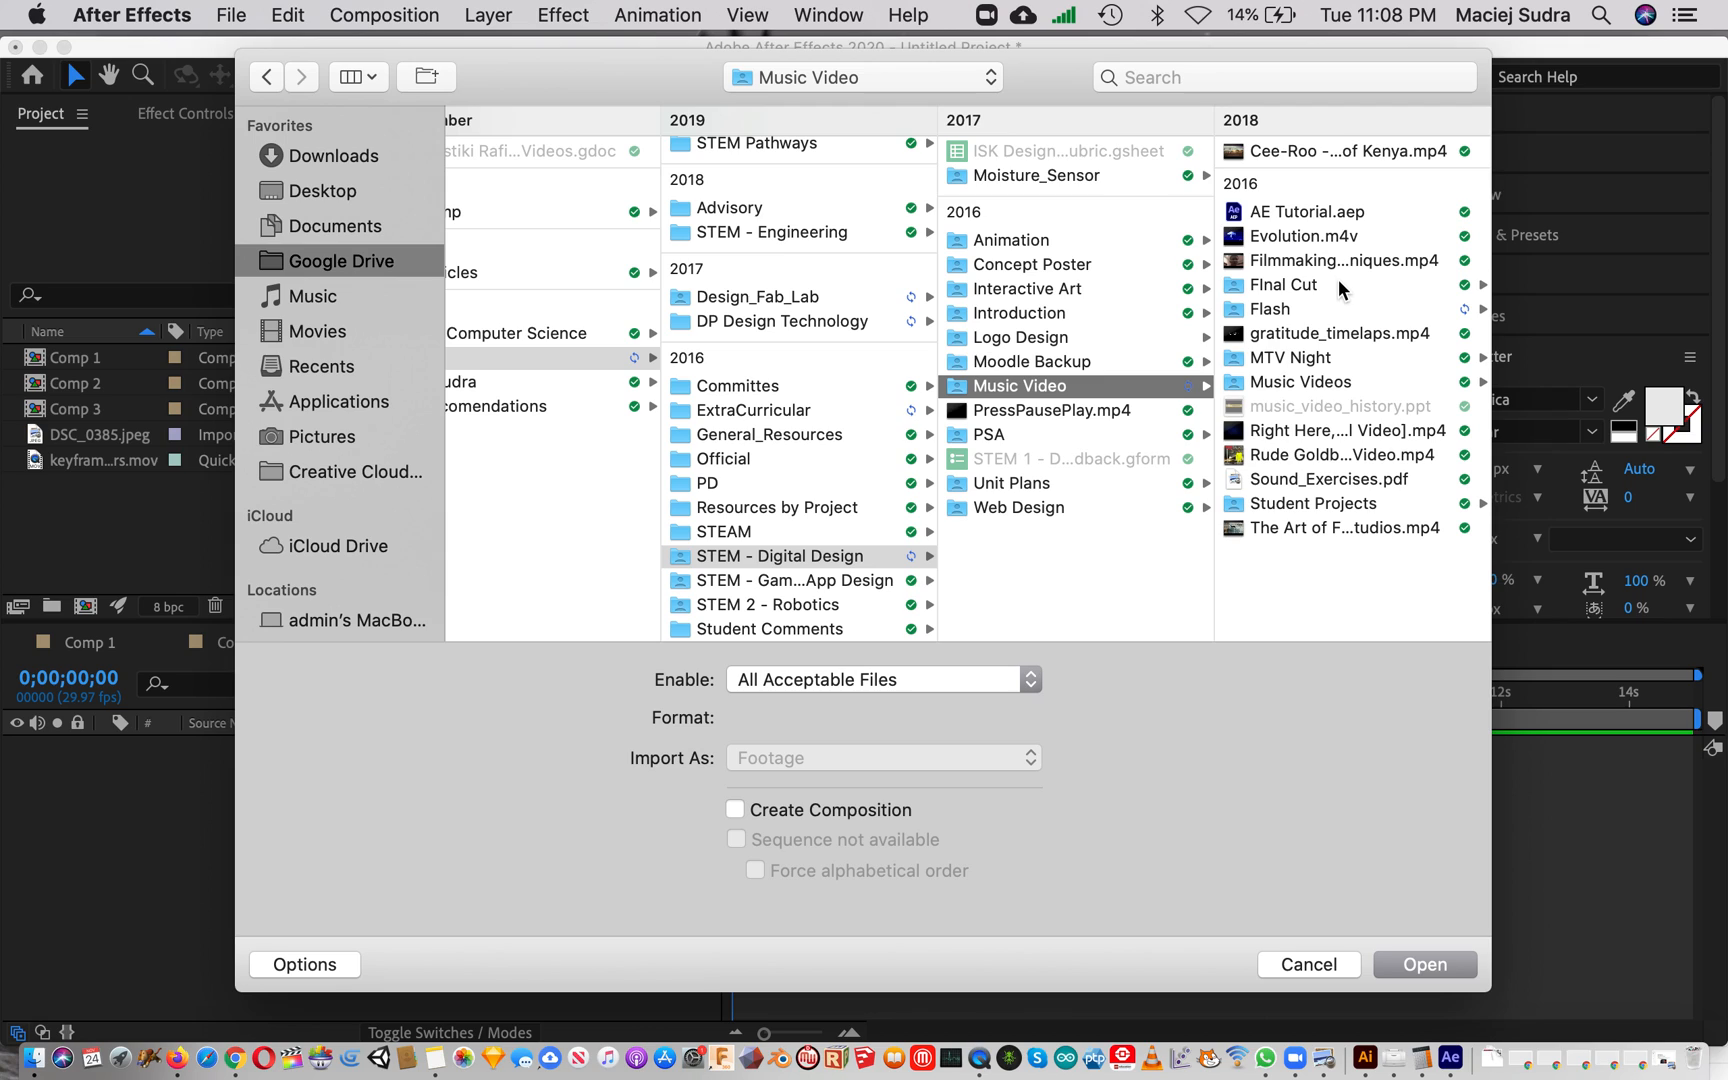
left_click(1300, 358)
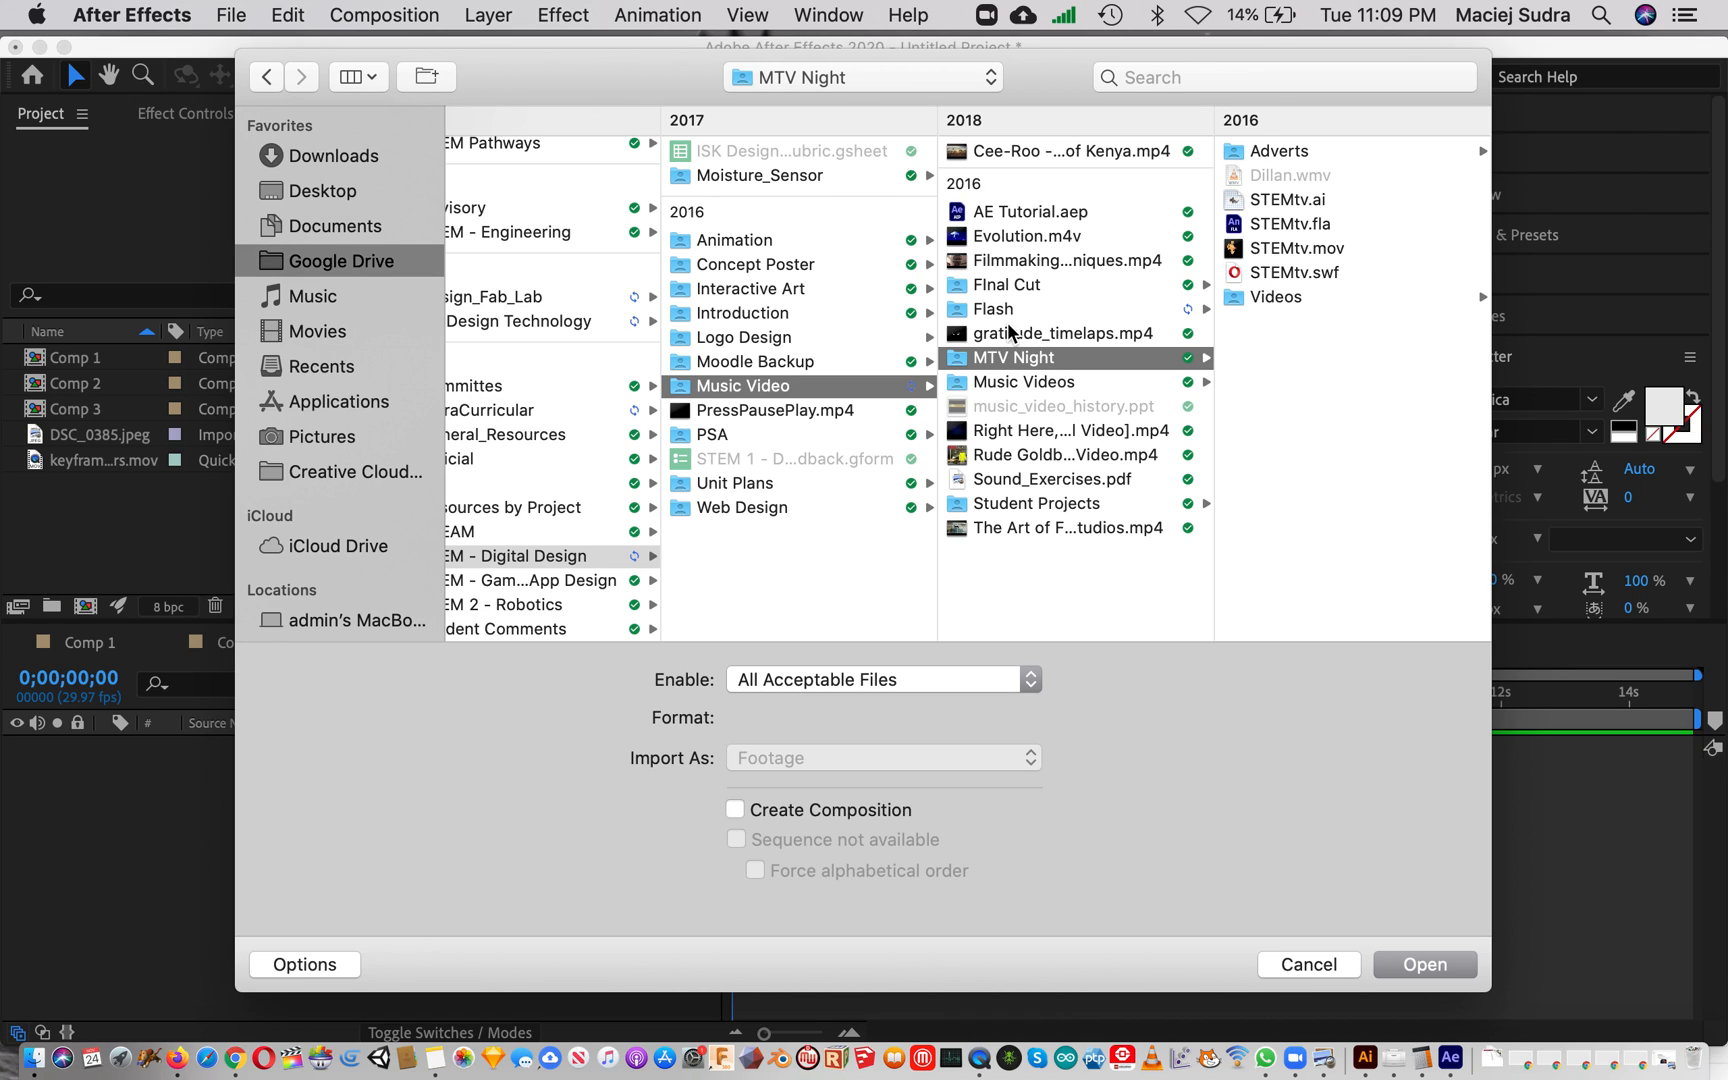
left_click(1031, 382)
left_click(985, 285)
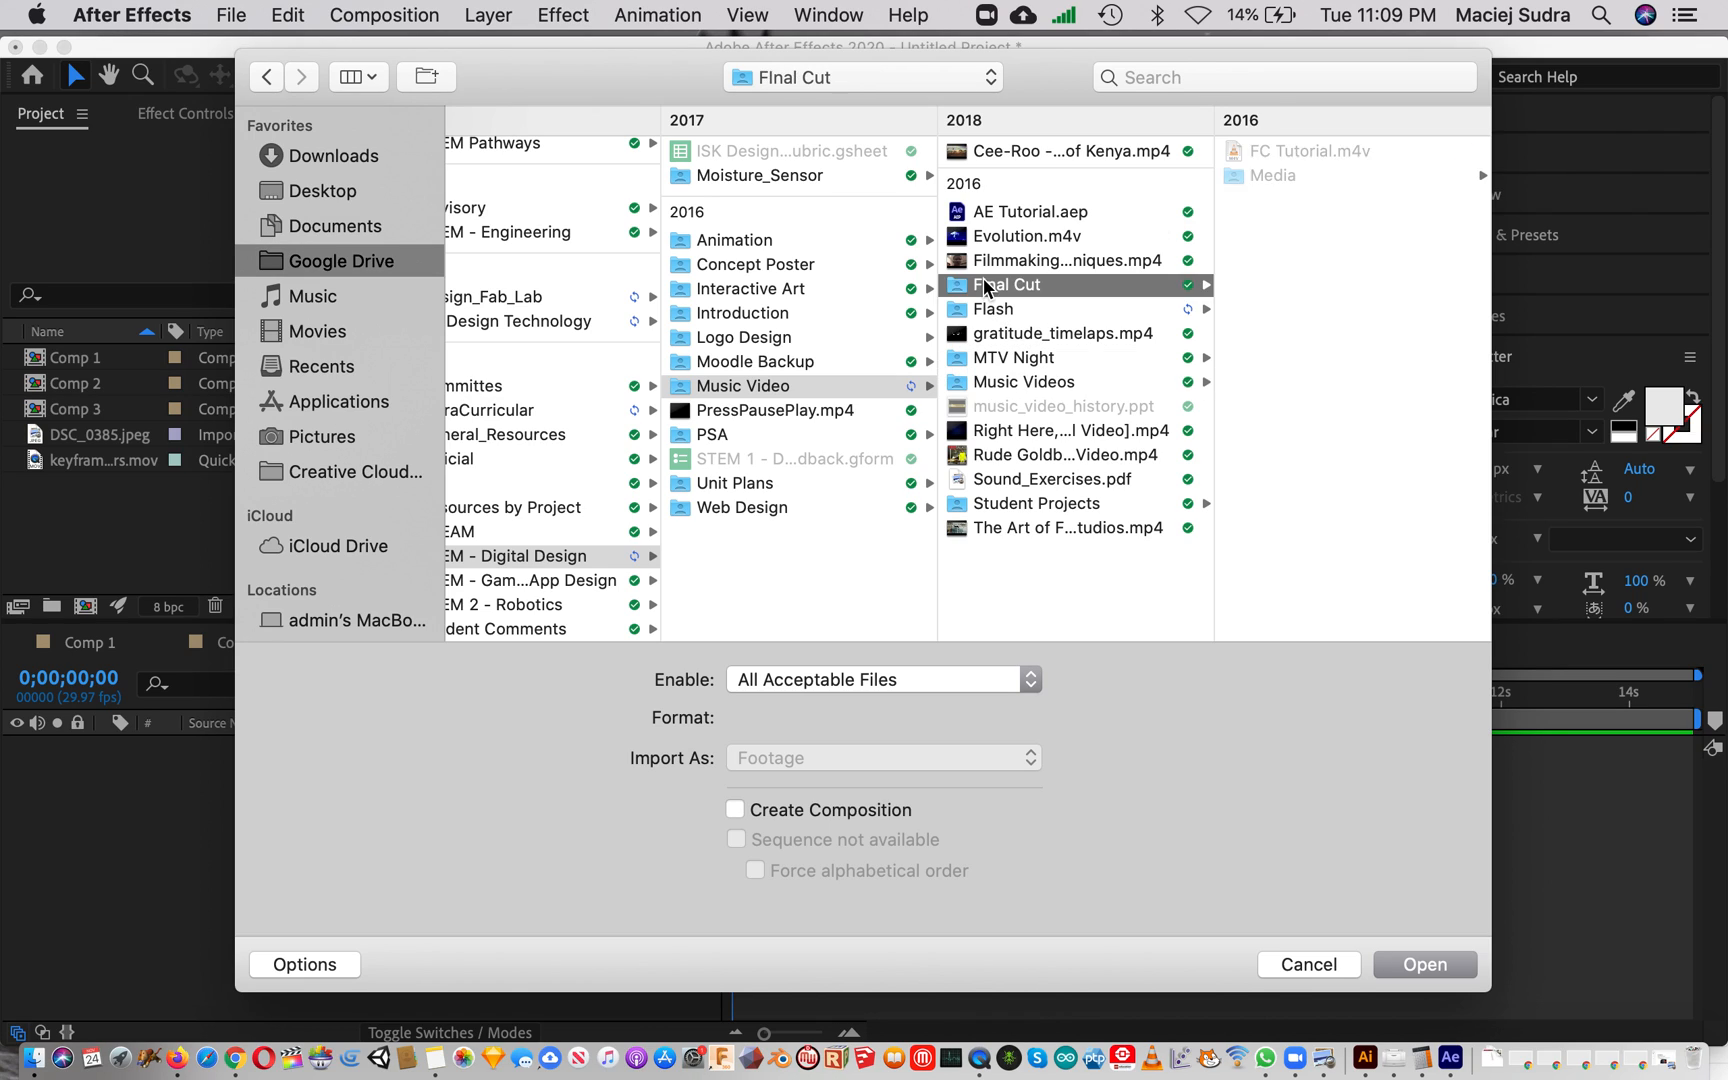
left_click(1275, 180)
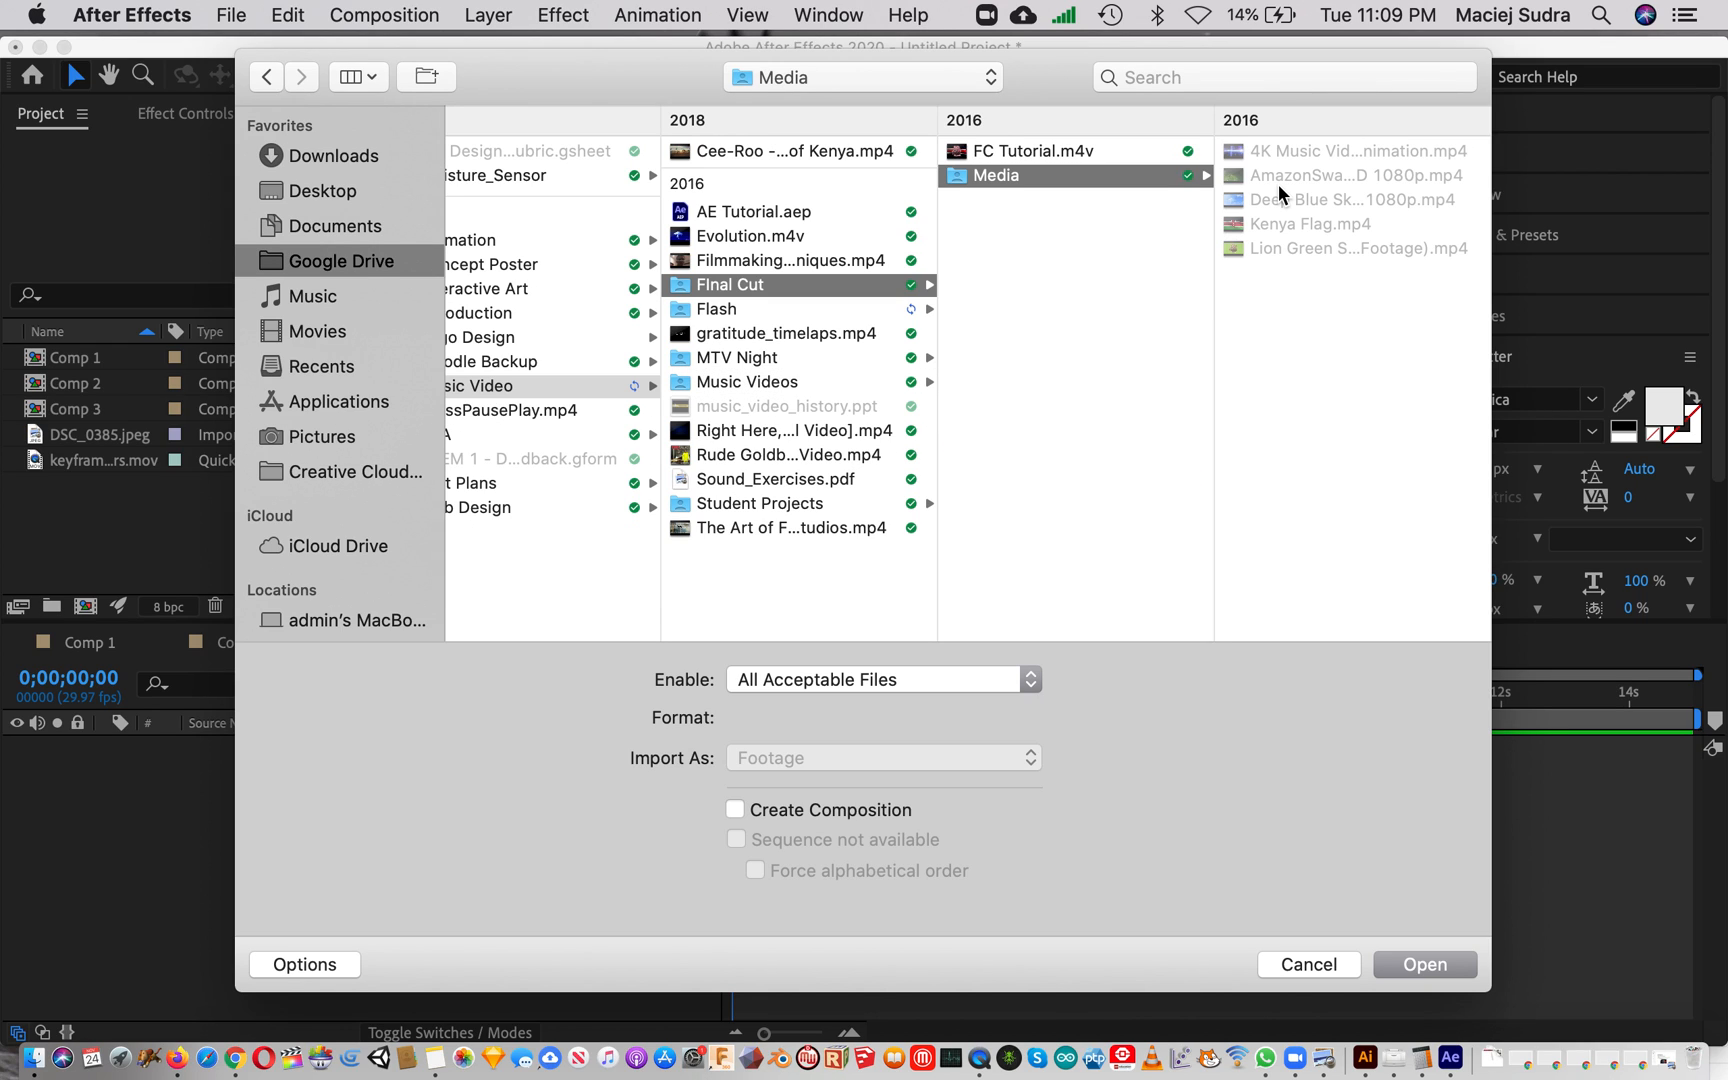
Import Kenya Flag.mp4 and Lion Green Screen (Real Footage).mp4 together into the project
left_click(1282, 247)
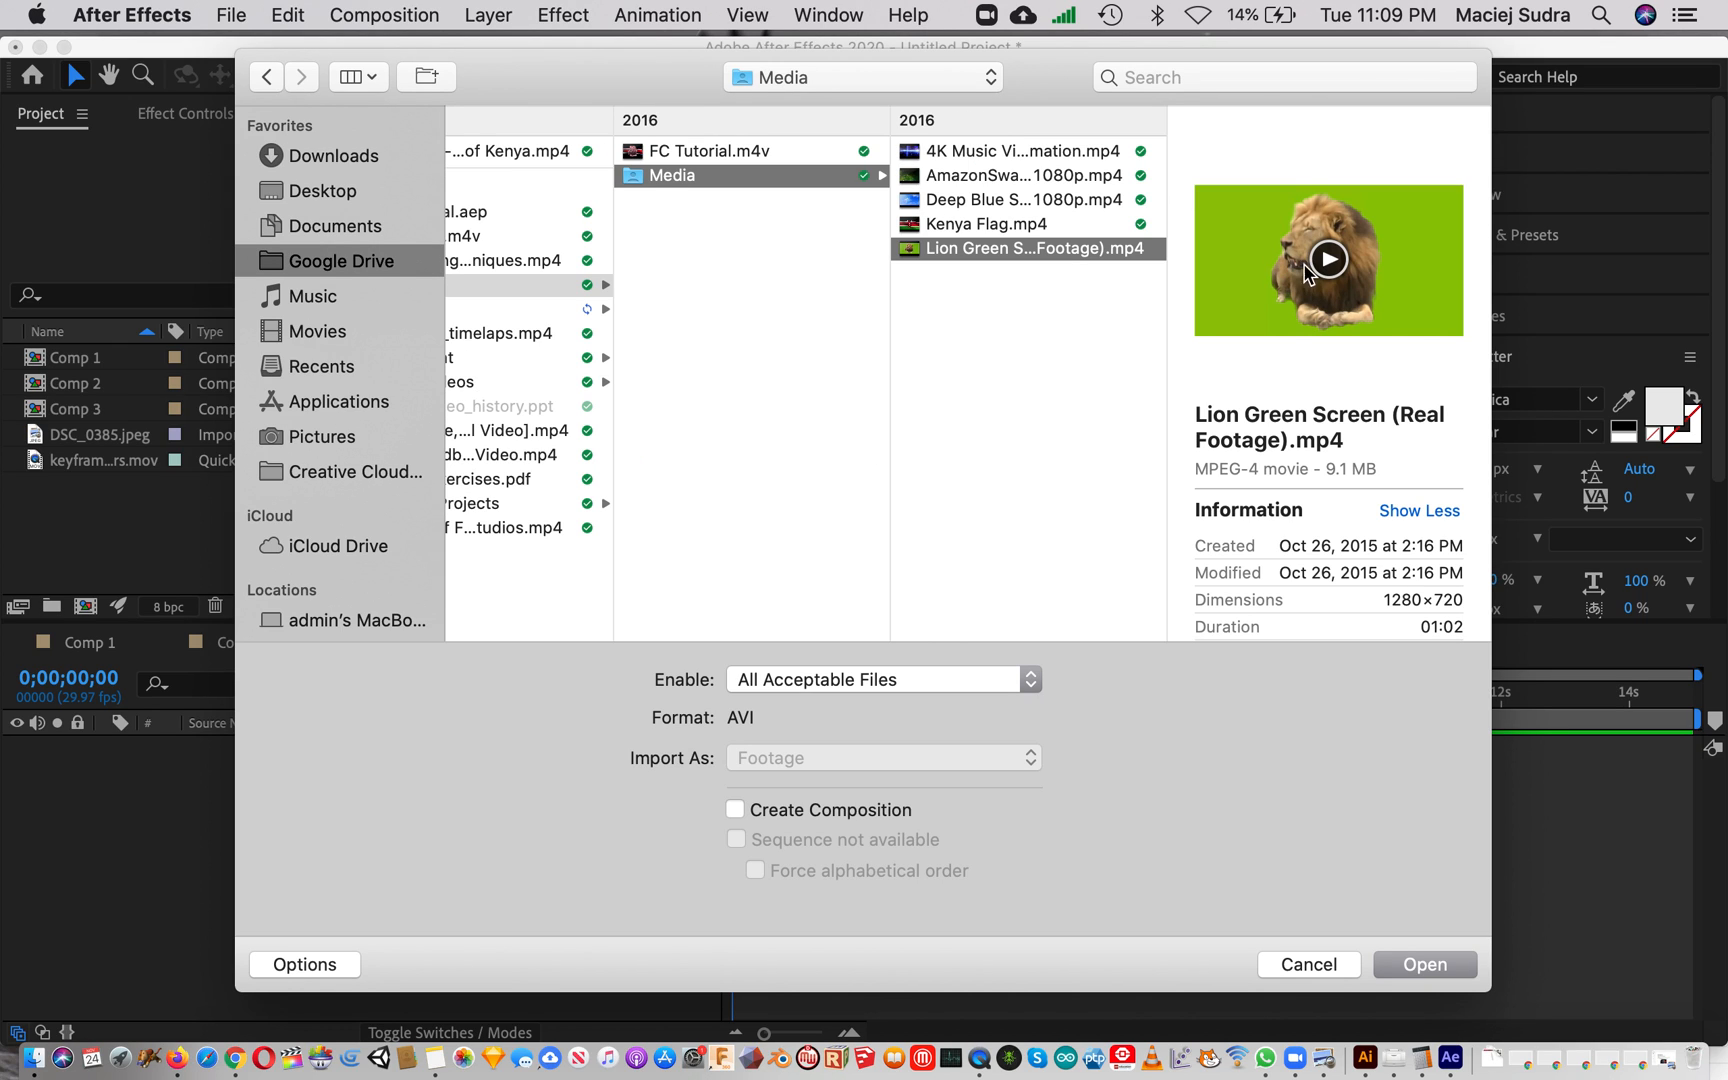
left_click(981, 225, "shift")
left_click(1095, 319)
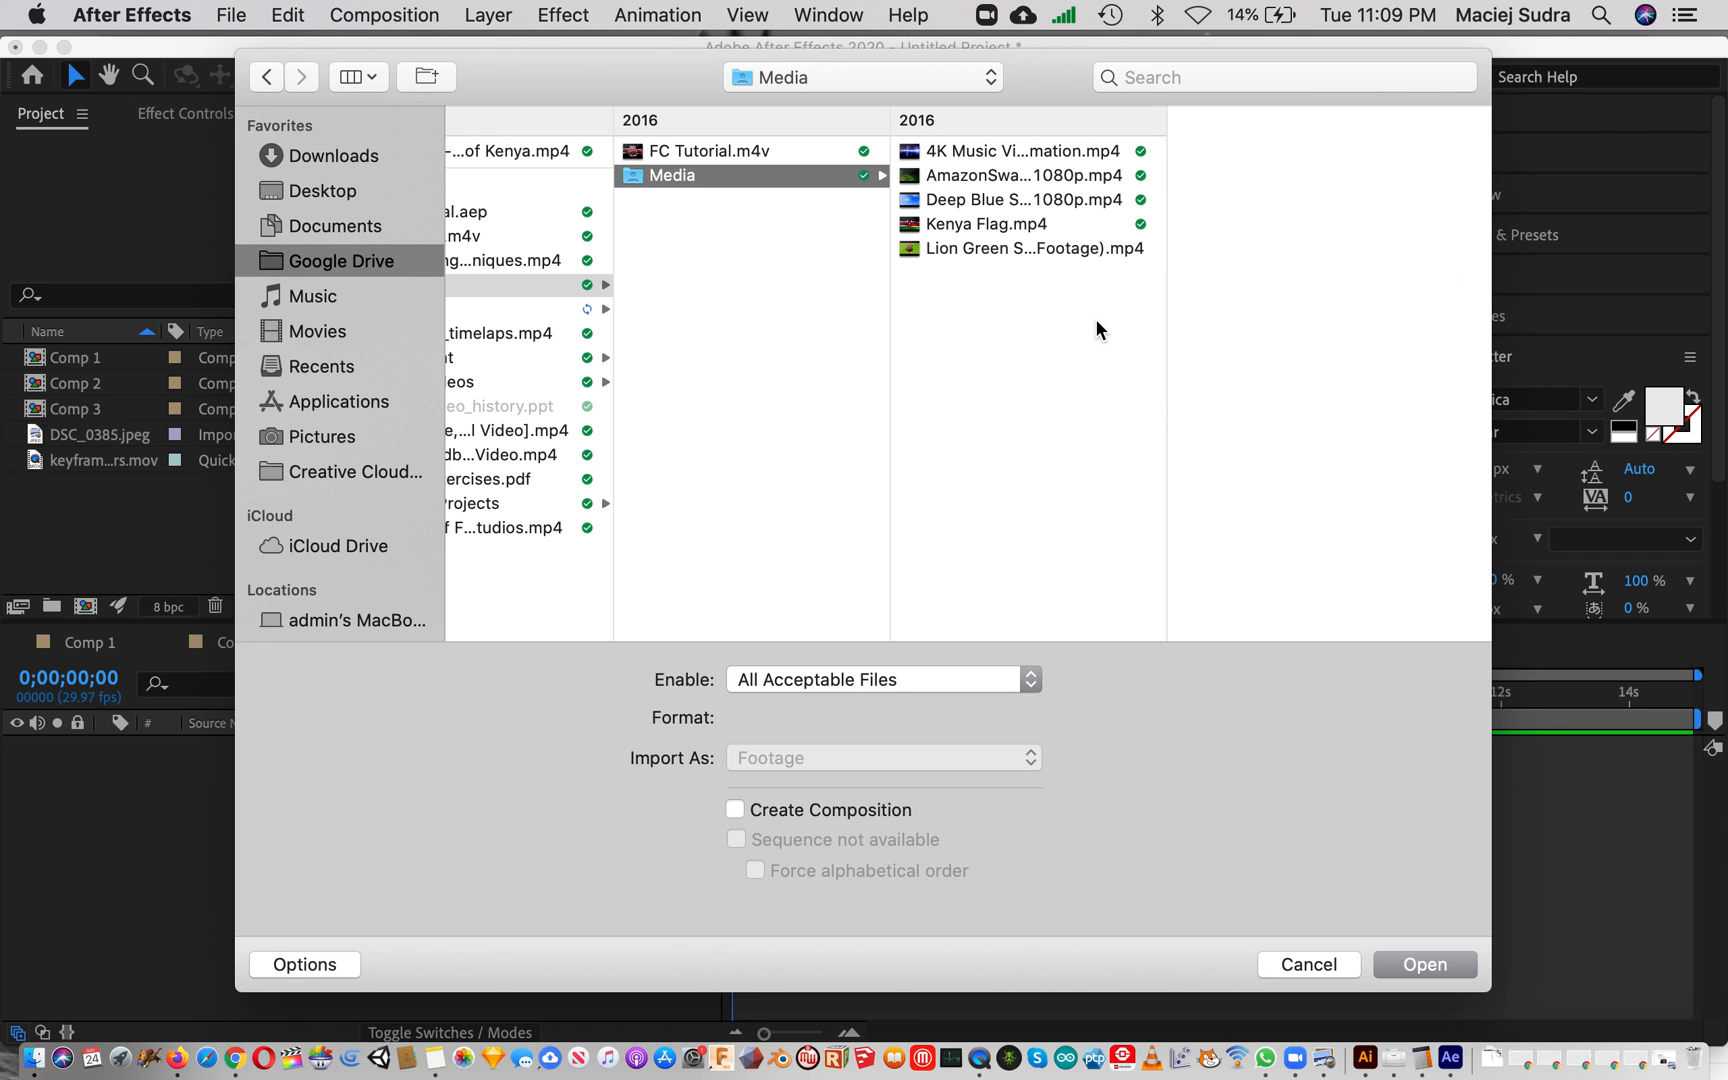
left_click(984, 220)
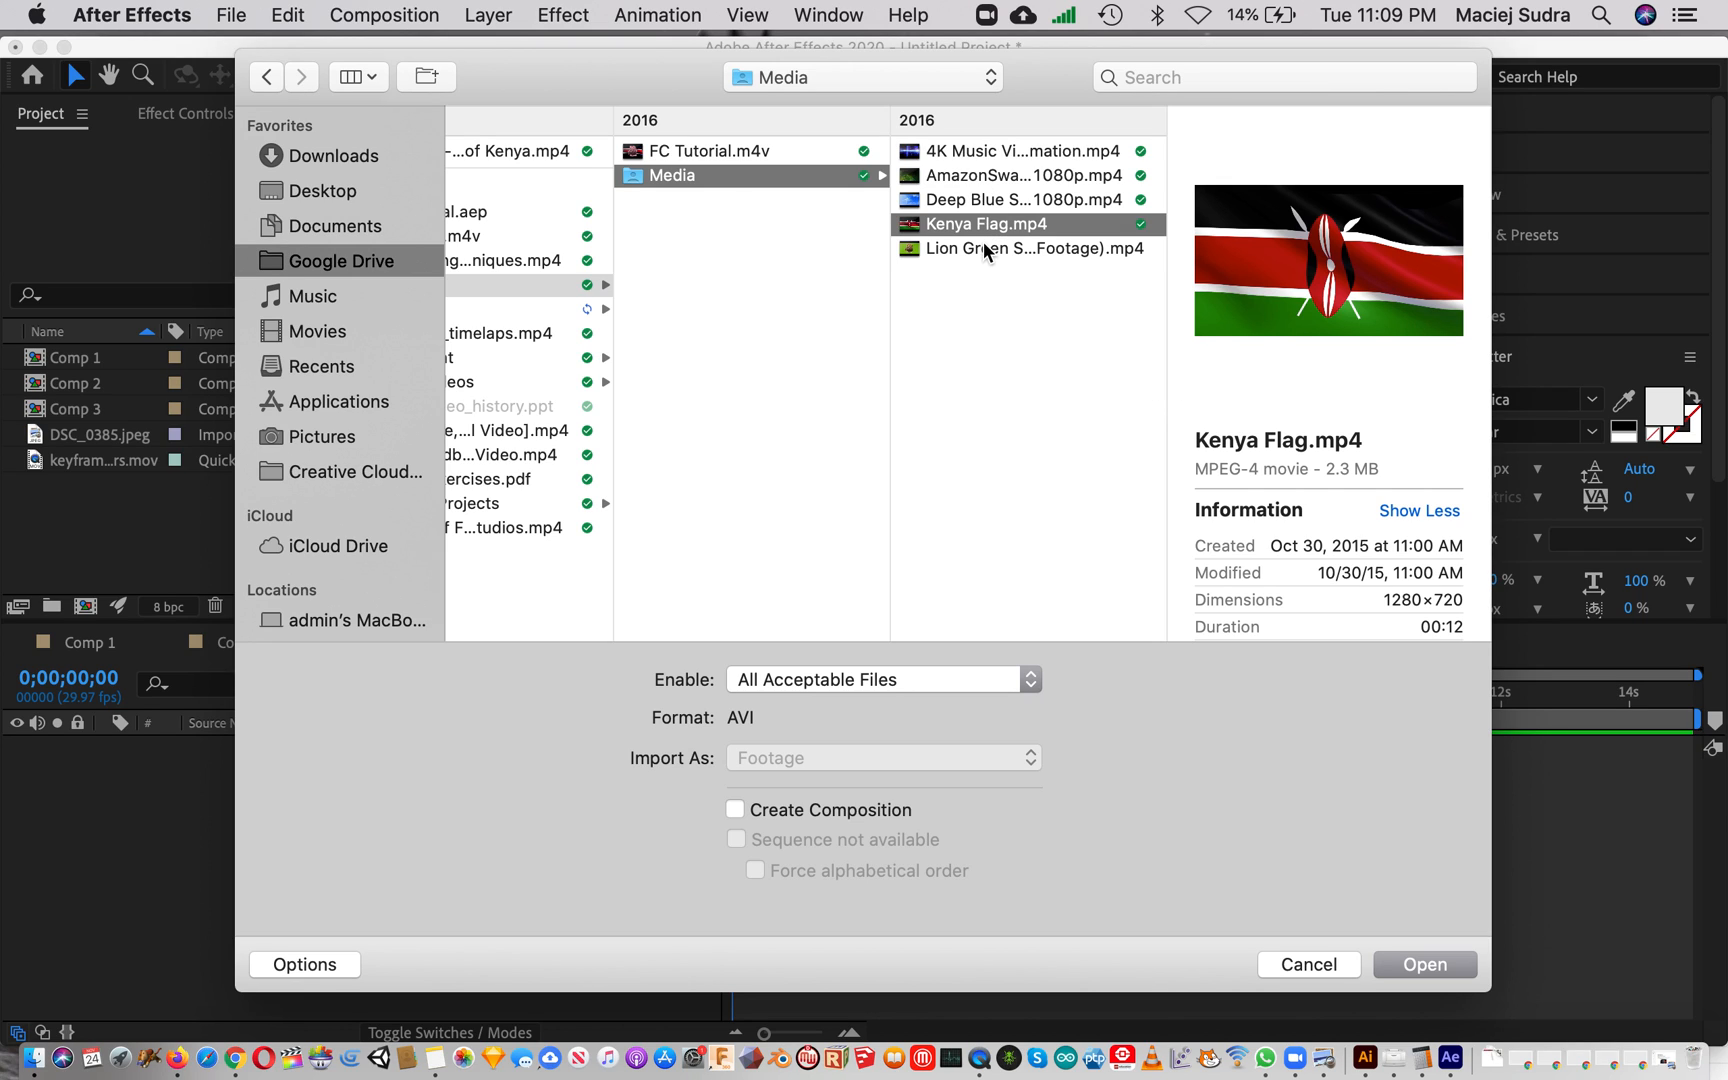
left_click(983, 246, "shift")
left_click(1422, 964)
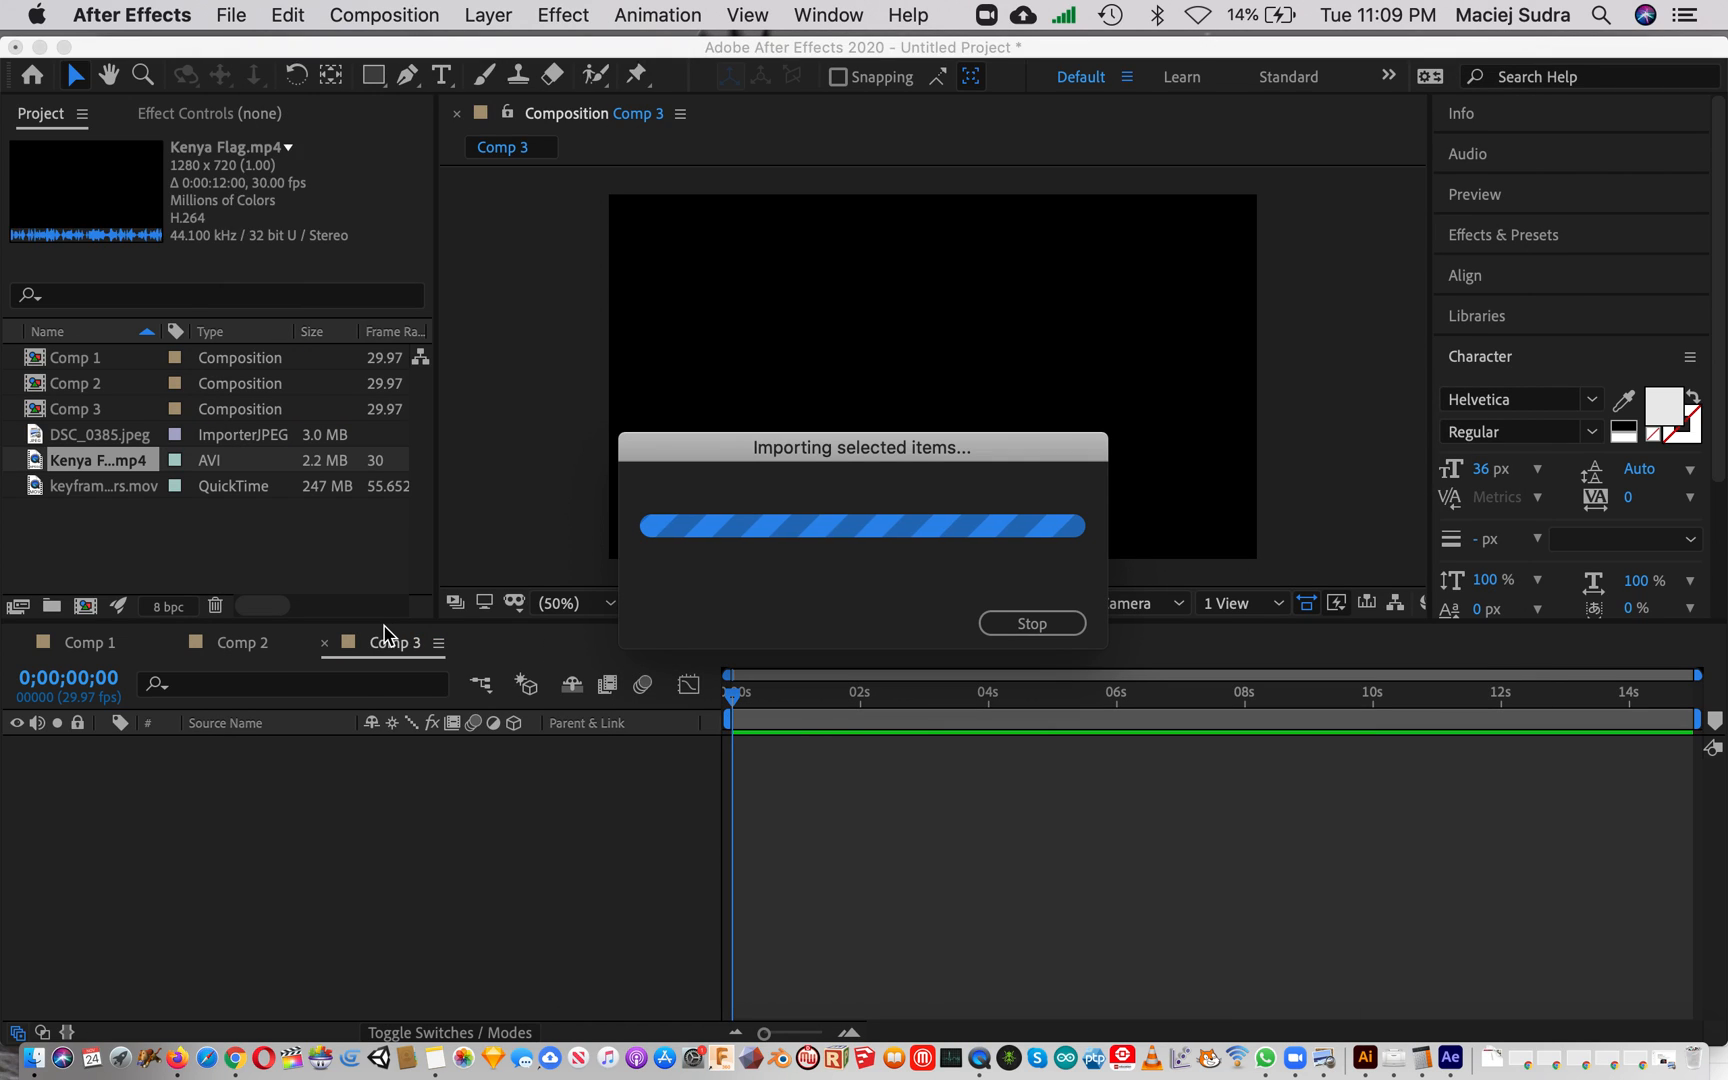
left_click(120, 550)
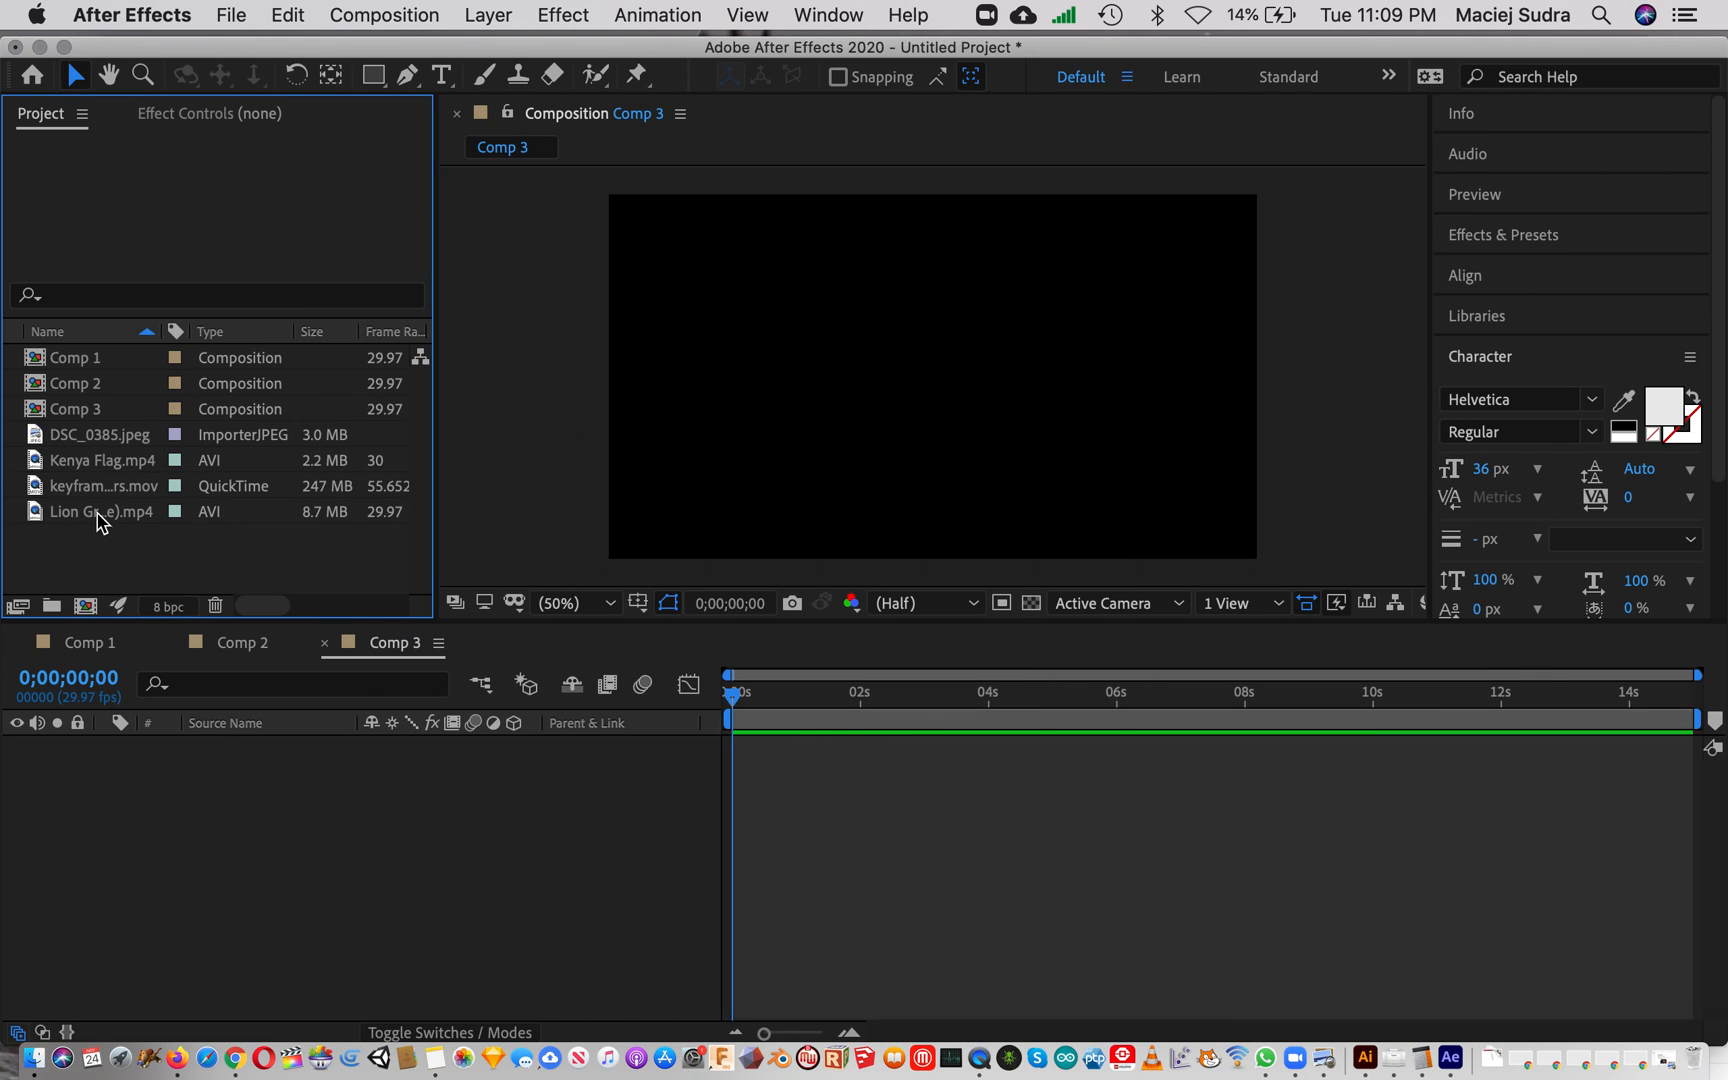
Place the lion green-screen clip centred in Comp 3 and scale it to 154% to fill the frame
left_click(100, 515)
left_click_drag(37, 515, 928, 377)
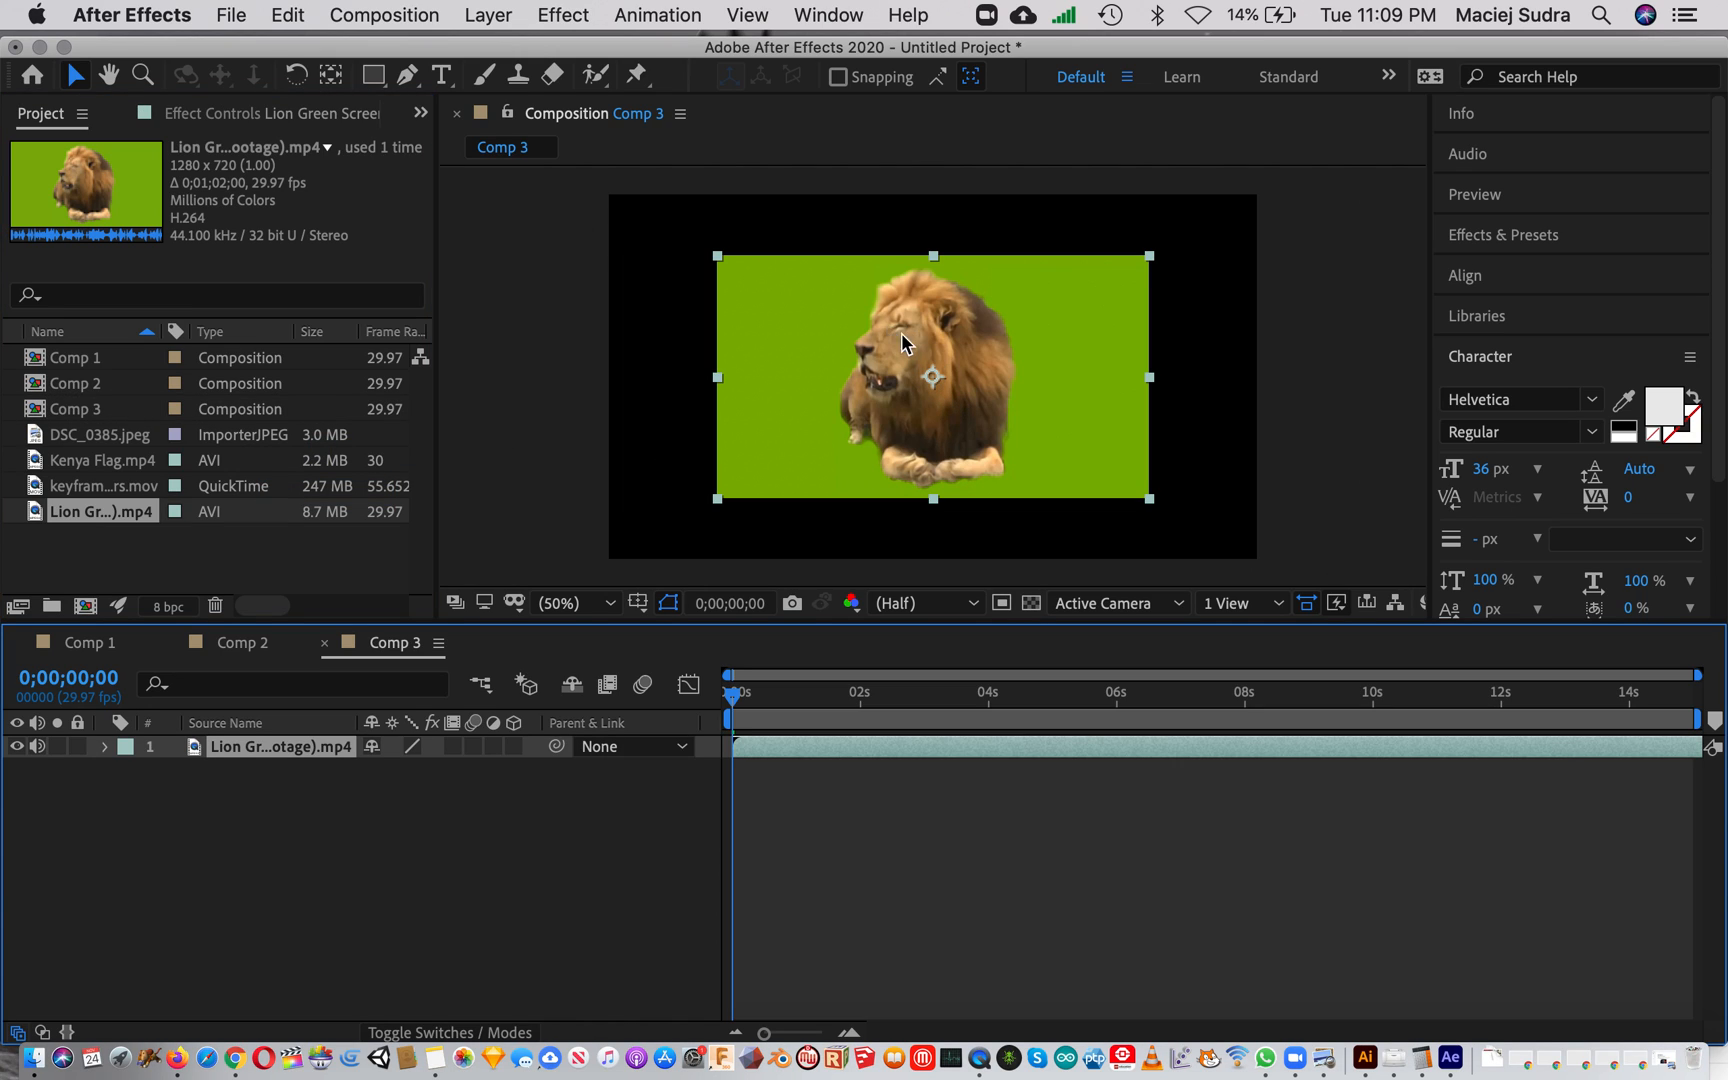
left_click(104, 746)
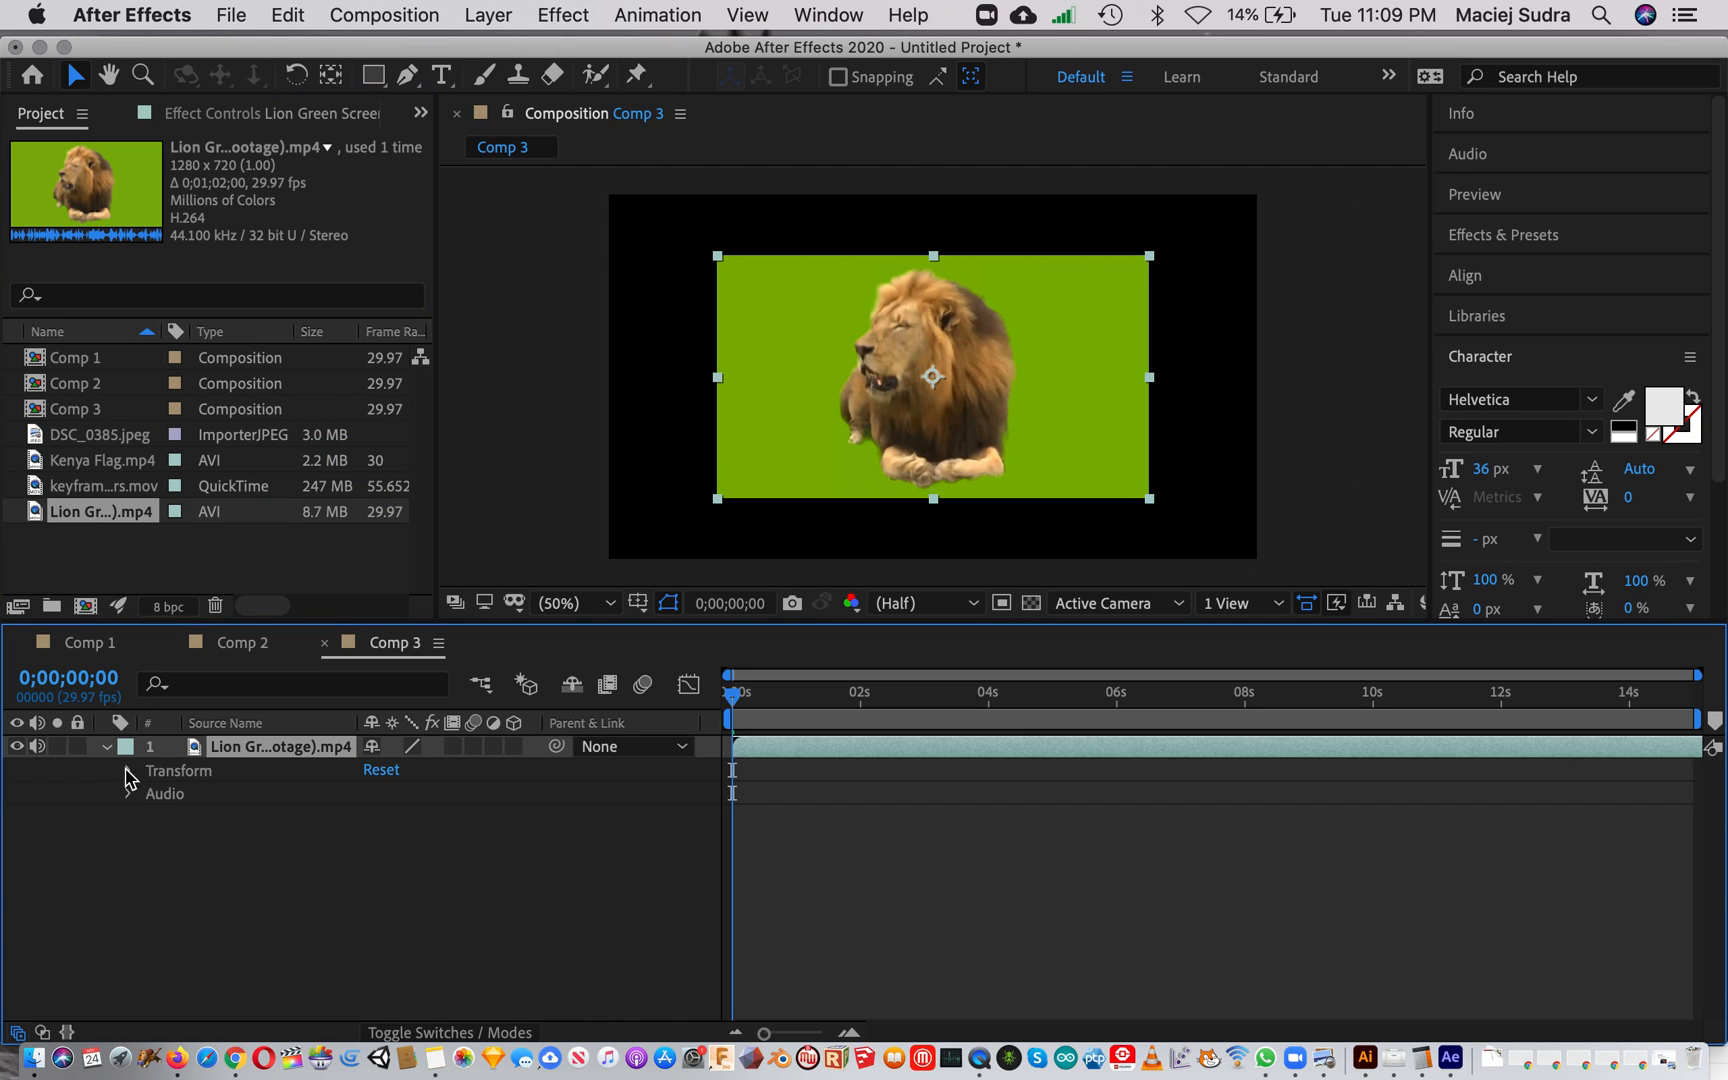
left_click(130, 770)
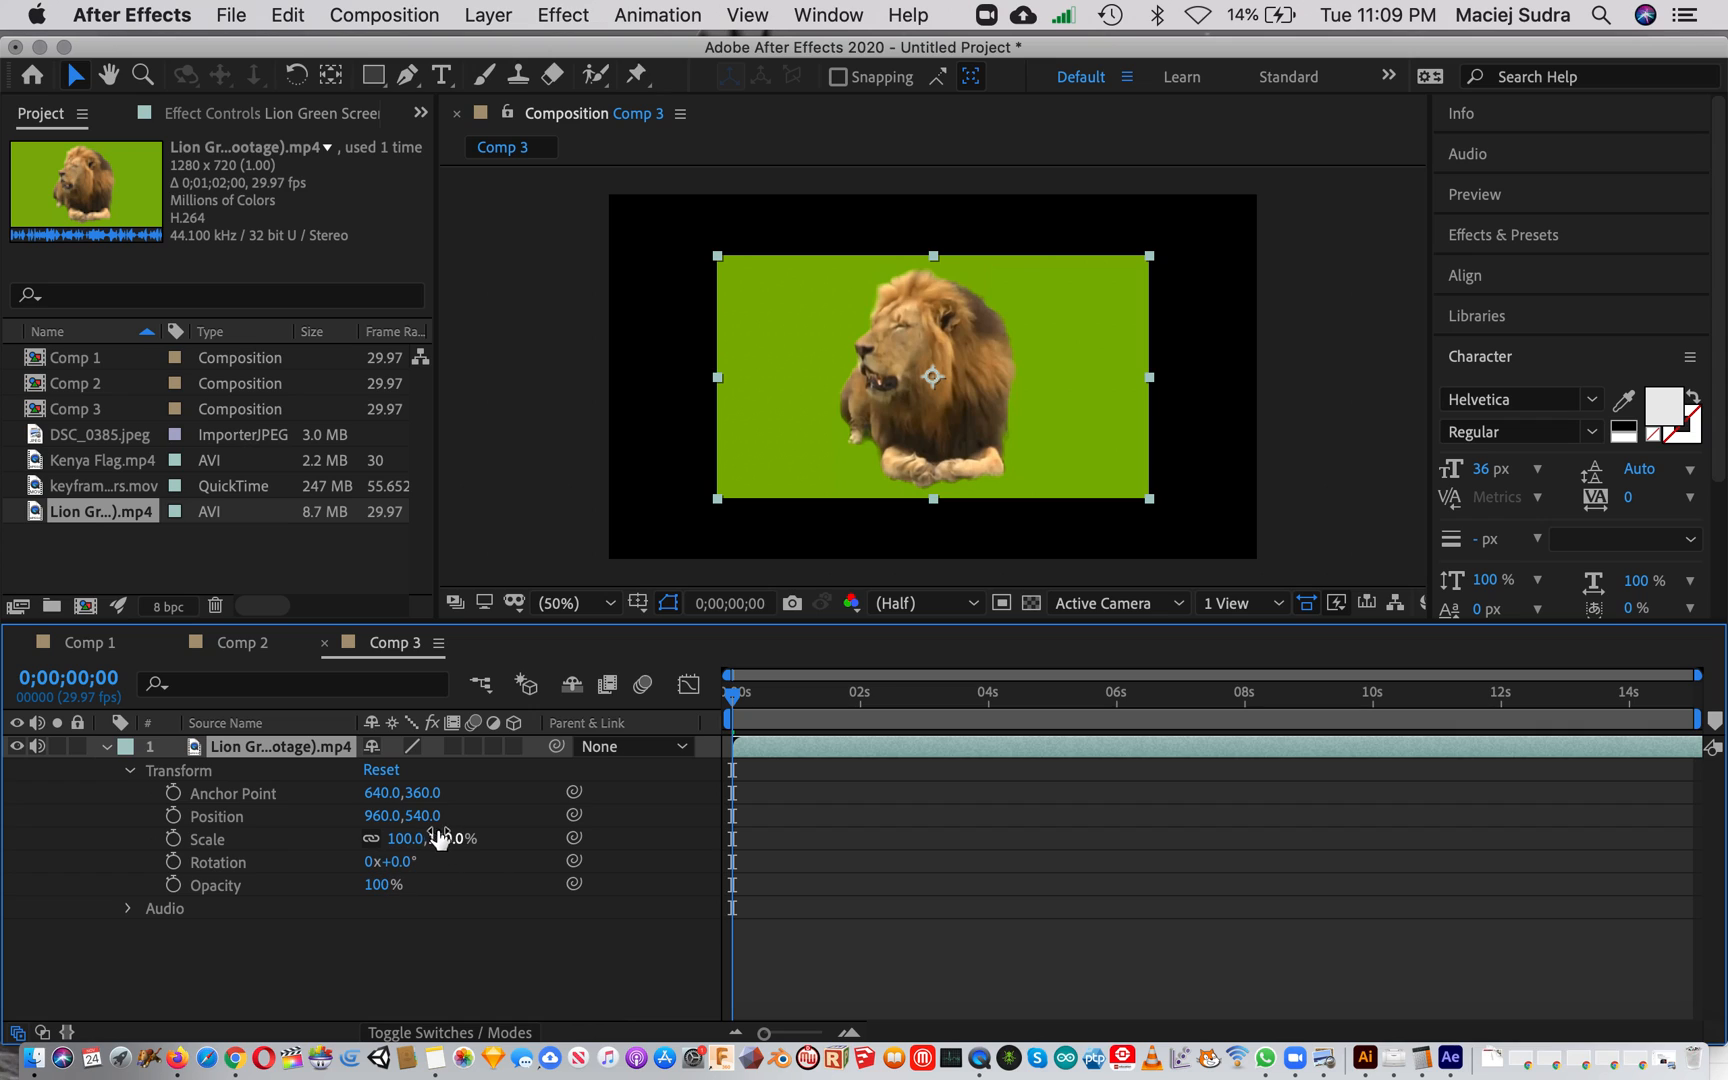
left_click_drag(440, 838, 525, 849)
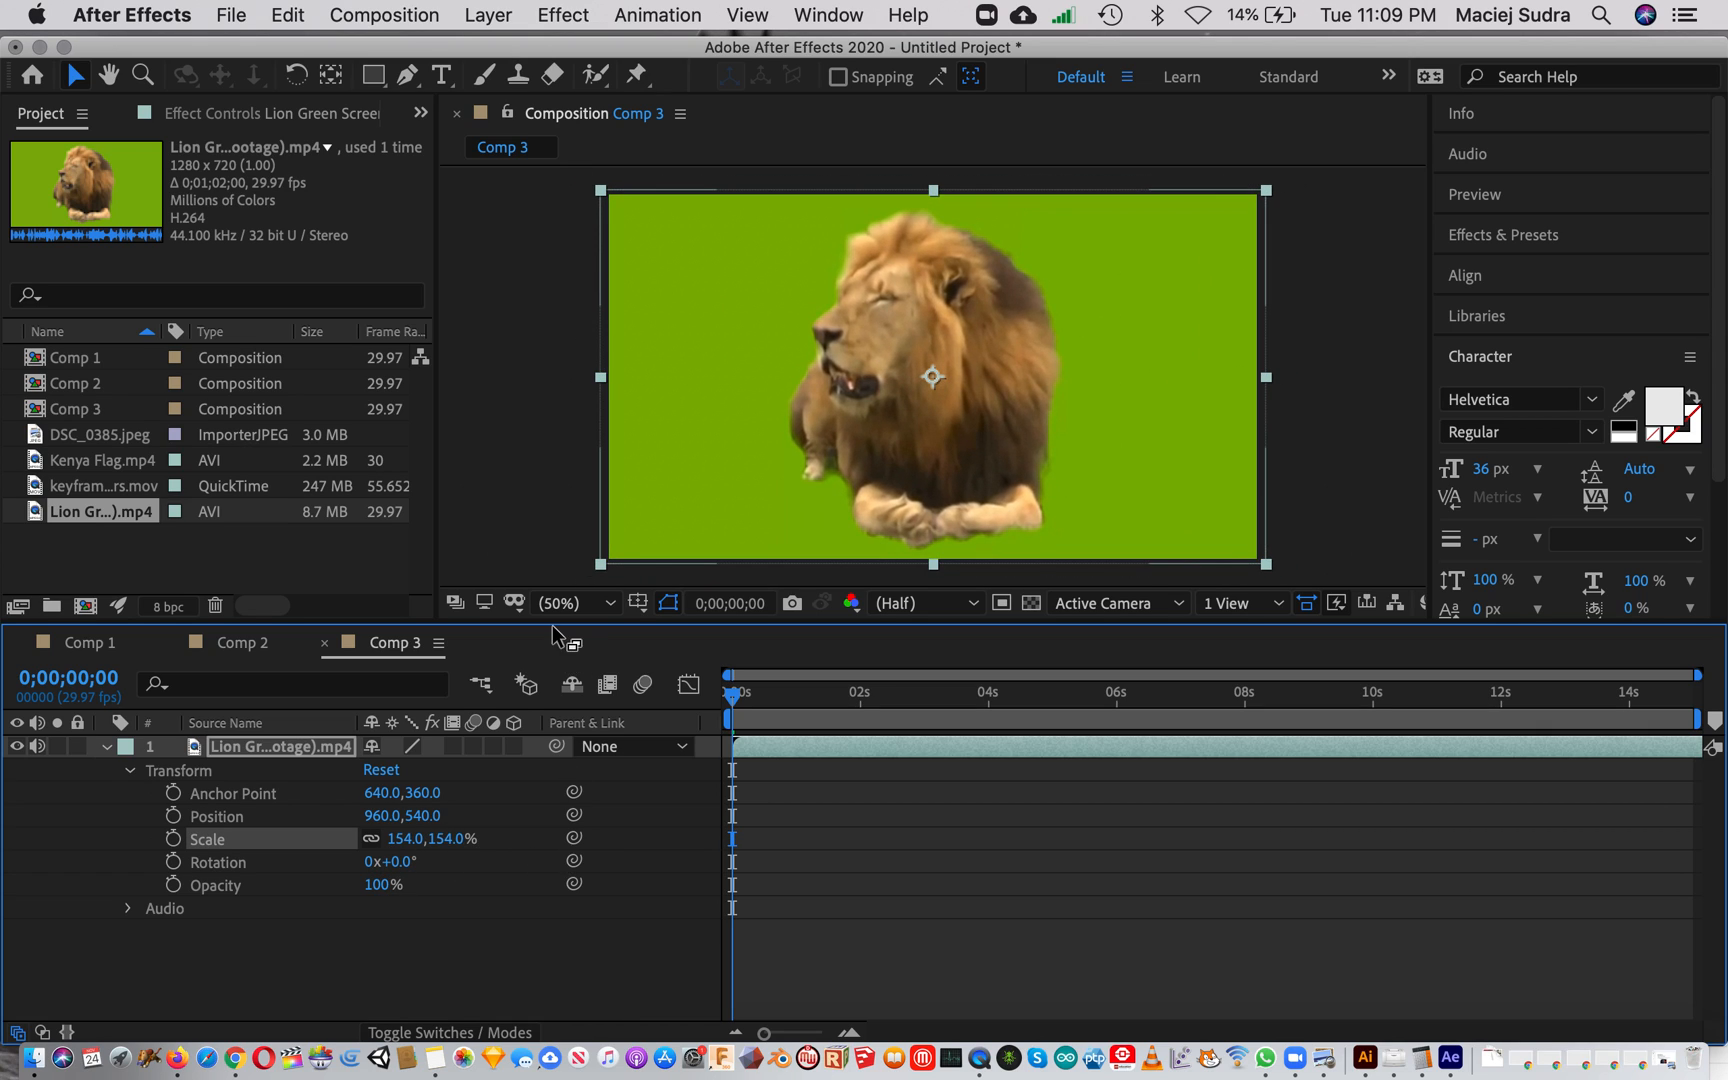
left_click(533, 523)
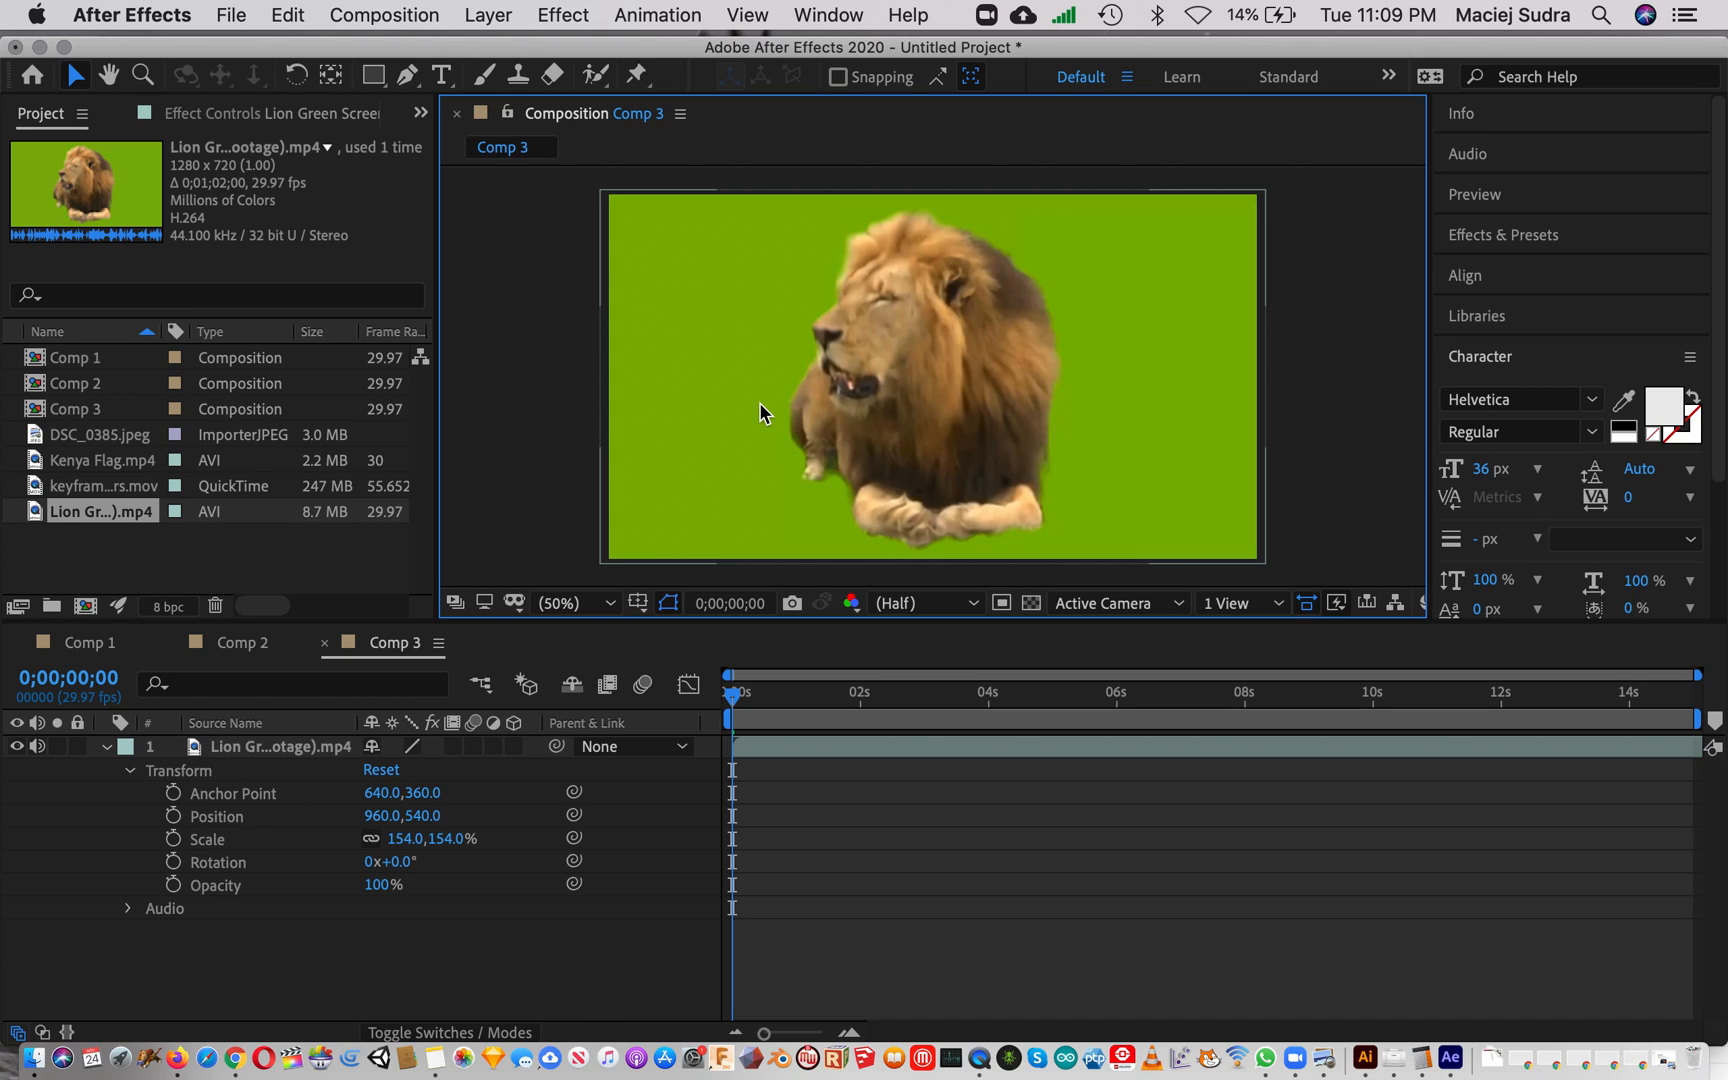
Add Kenya Flag.mp4 to the centre of Comp 3 and scale it to 158% to cover the frame
left_click(66, 466)
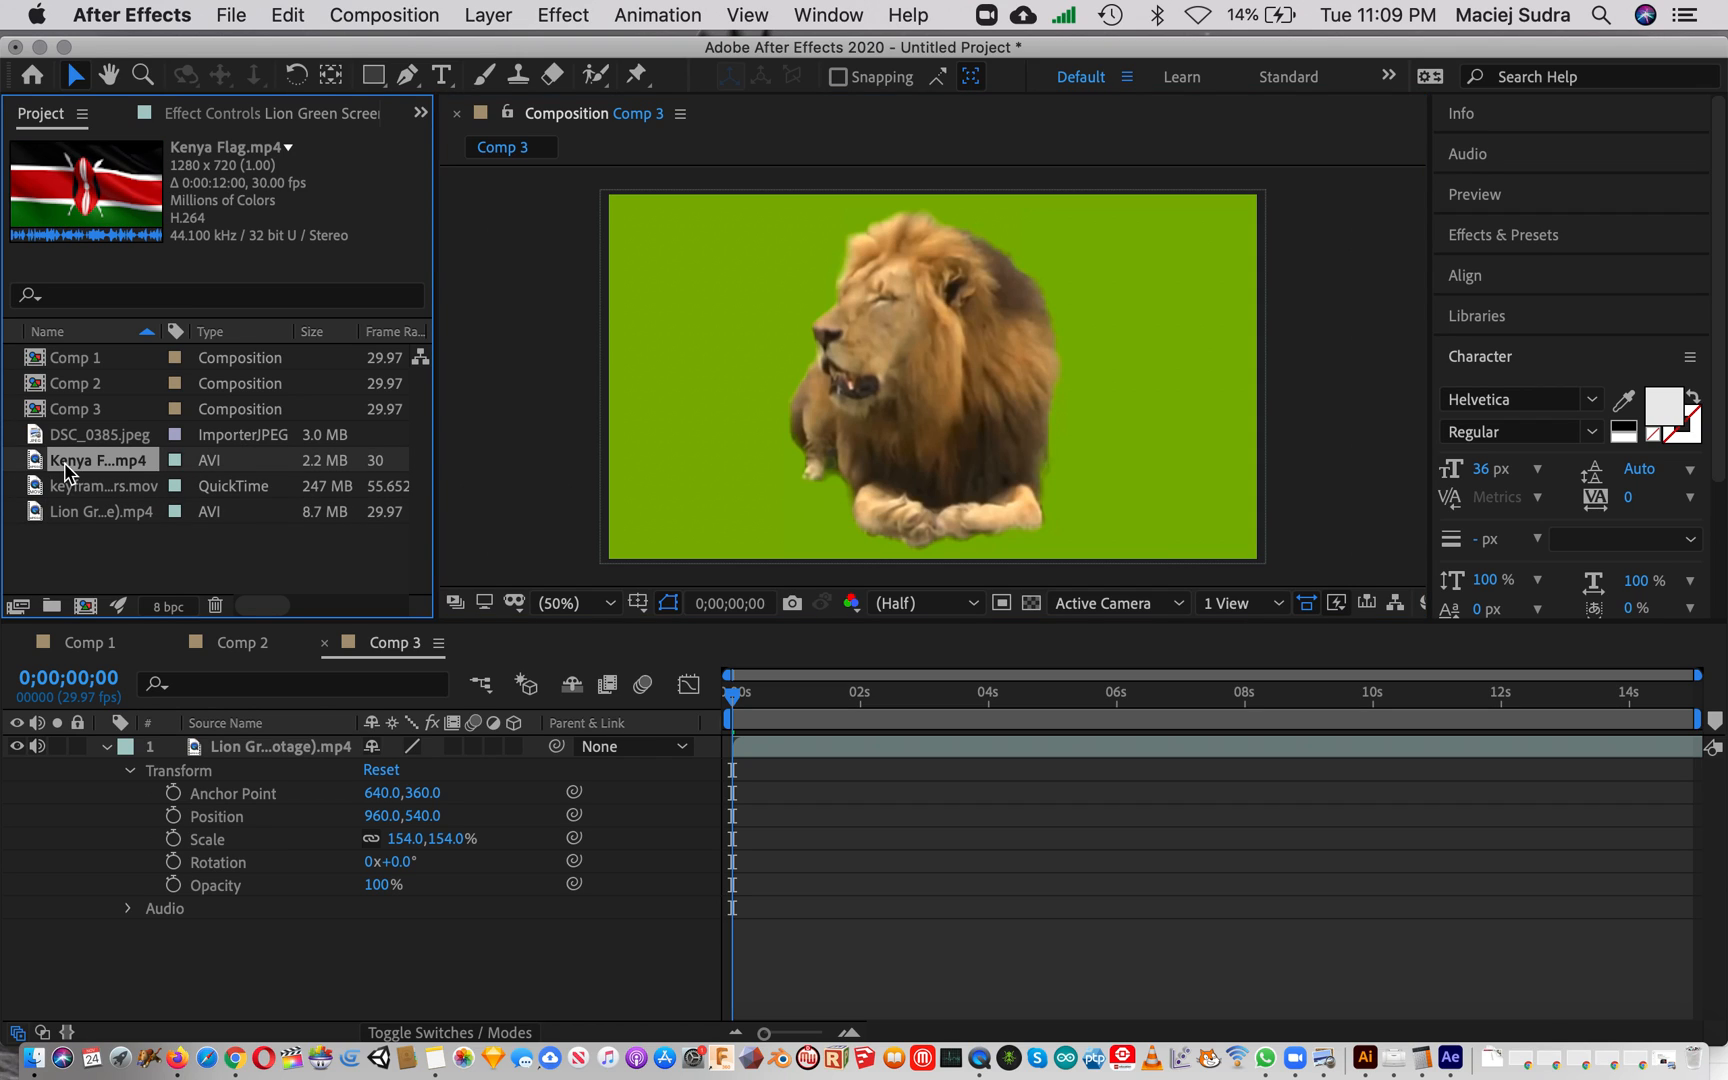
left_click_drag(28, 458, 932, 380)
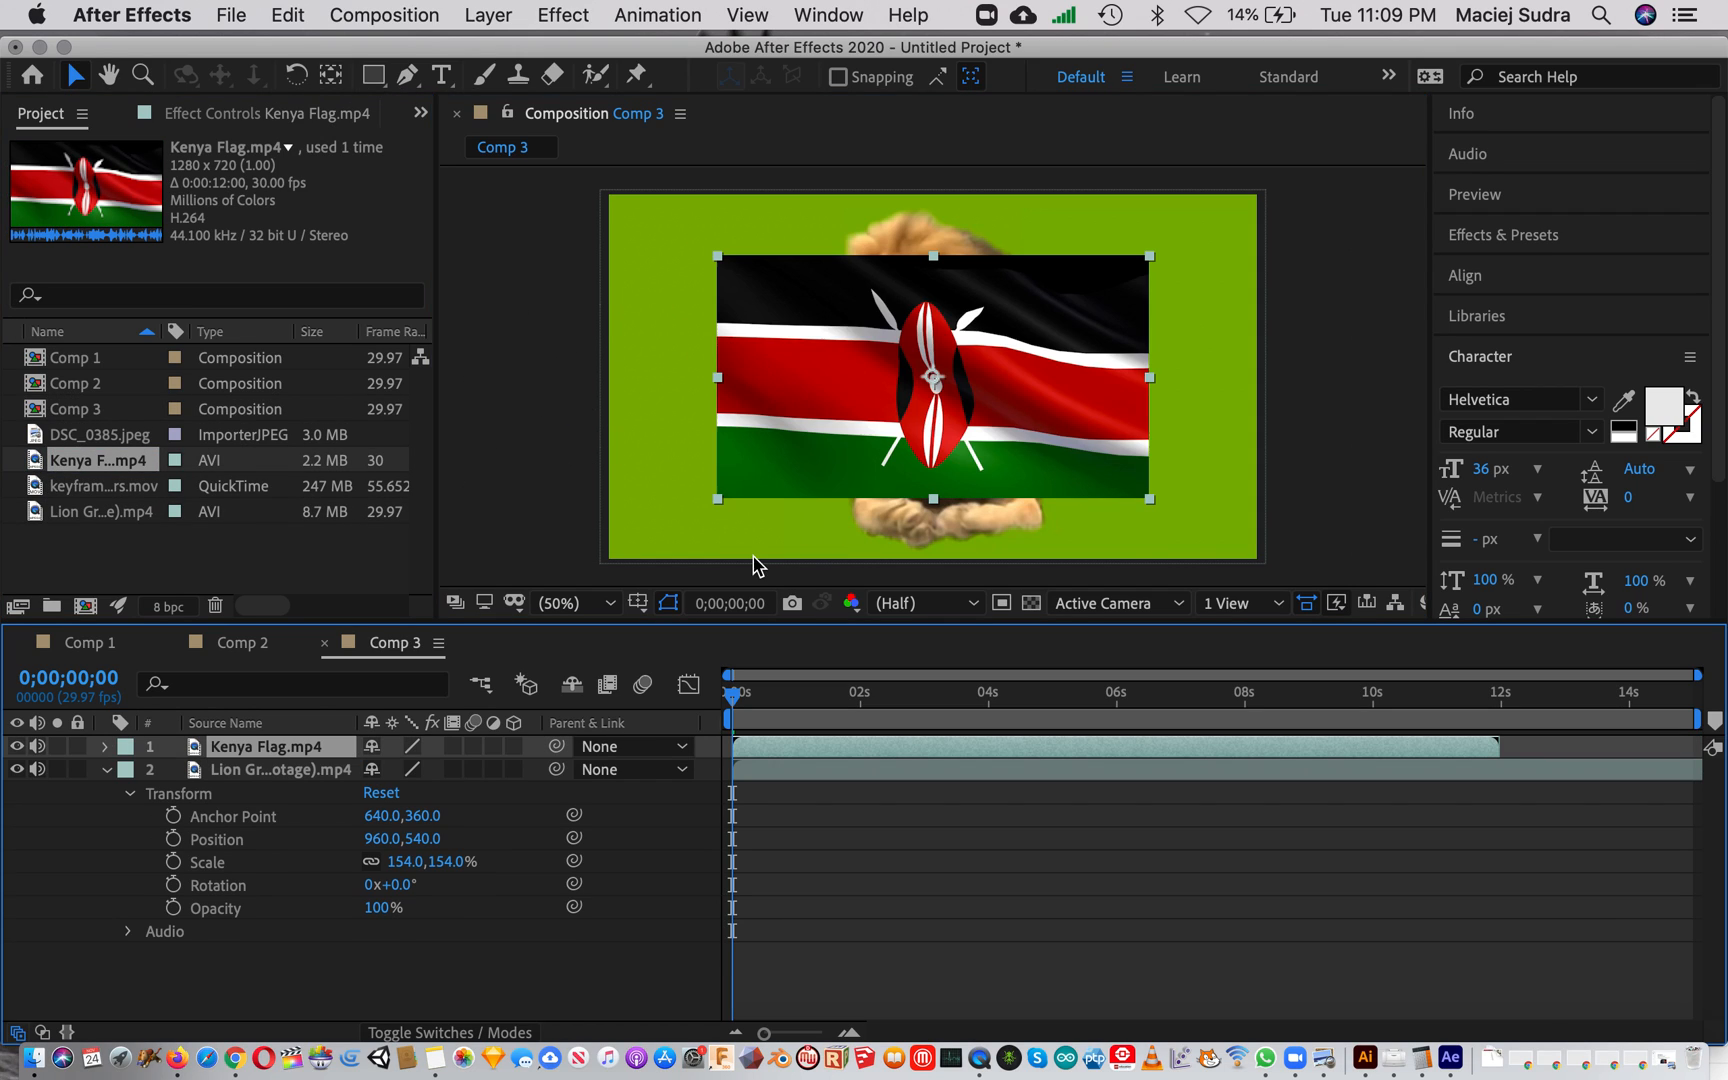
left_click(106, 747)
left_click(130, 770)
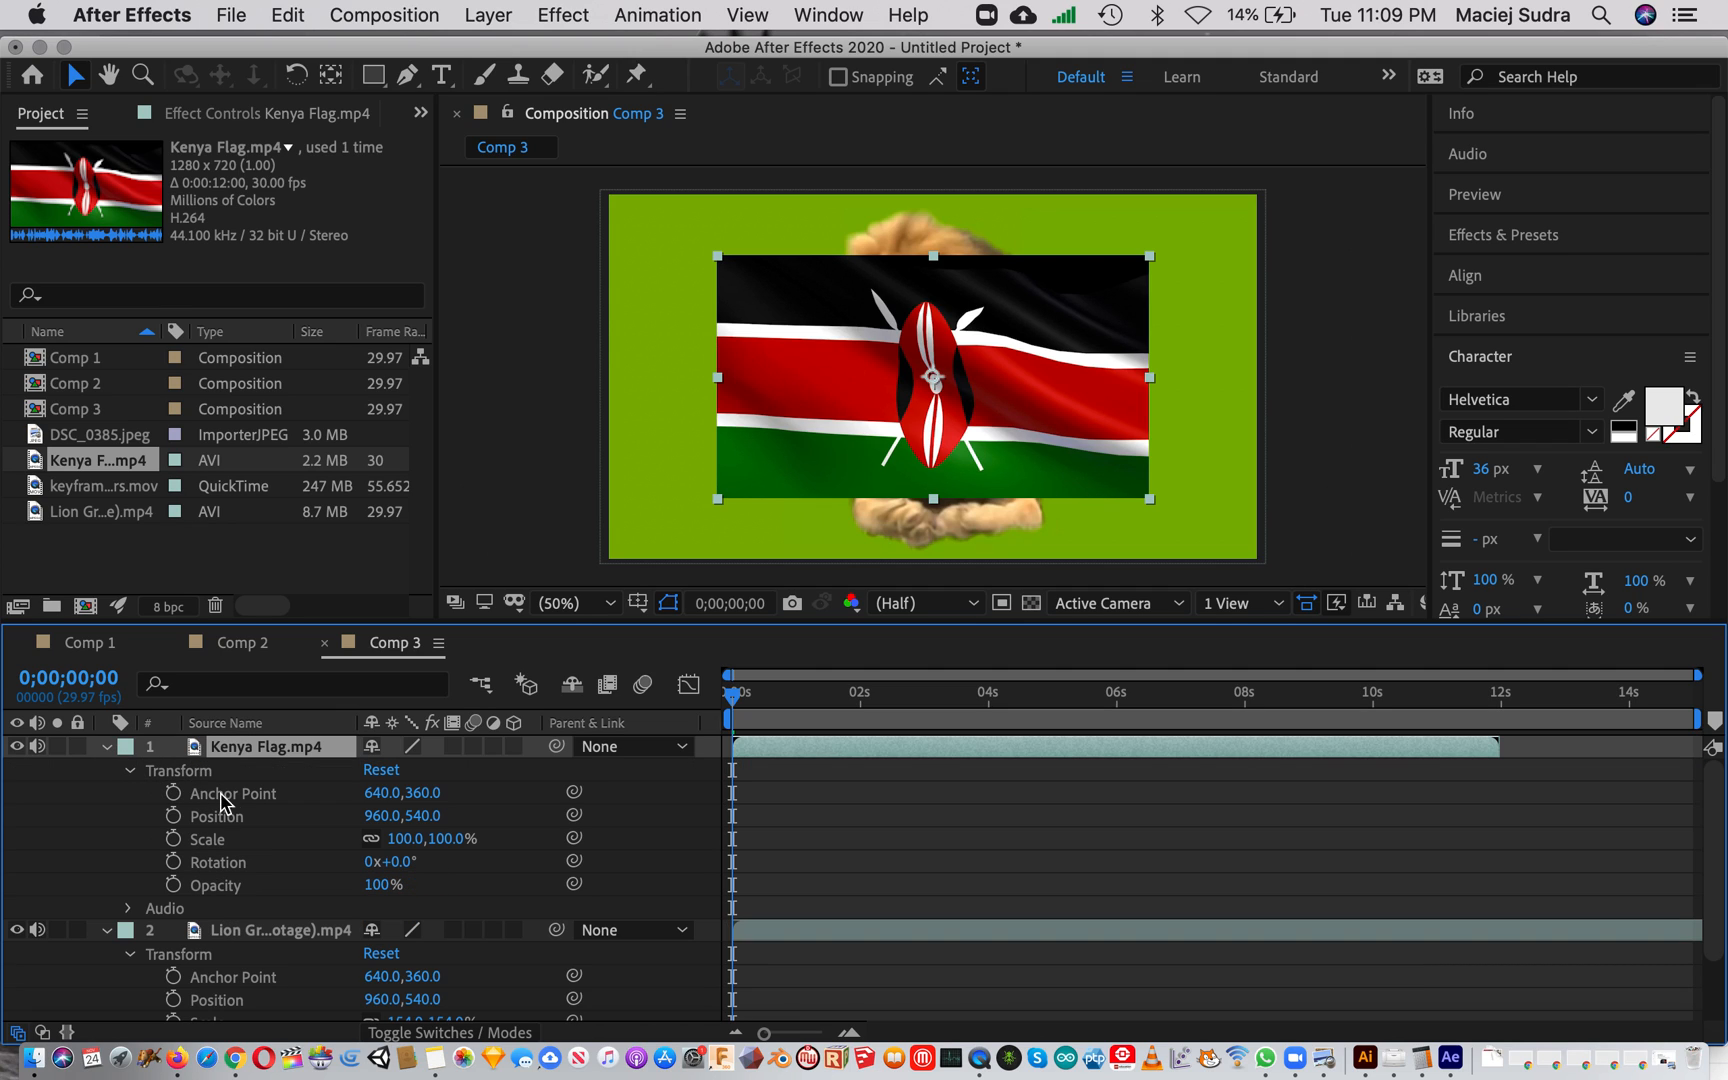
left_click_drag(440, 839, 537, 851)
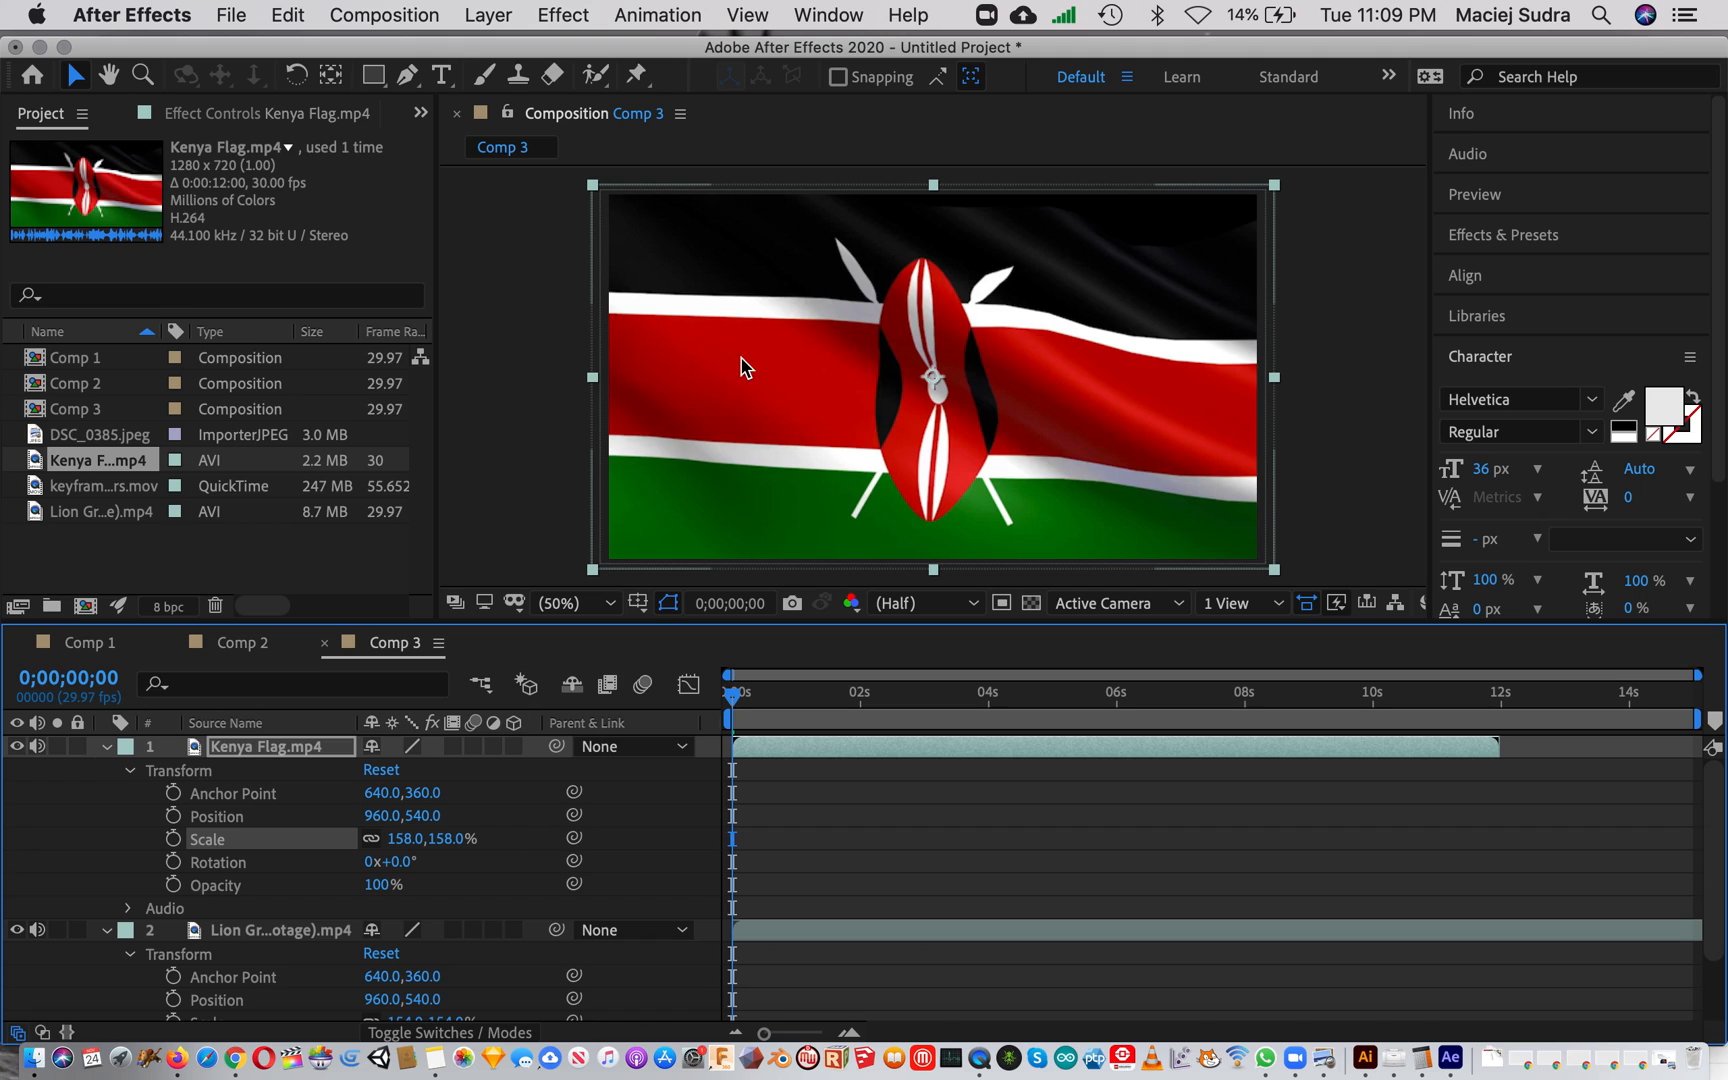
Collapse both layers' properties and move the Kenya Flag layer below the lion layer
left_click(105, 747)
left_click(106, 770)
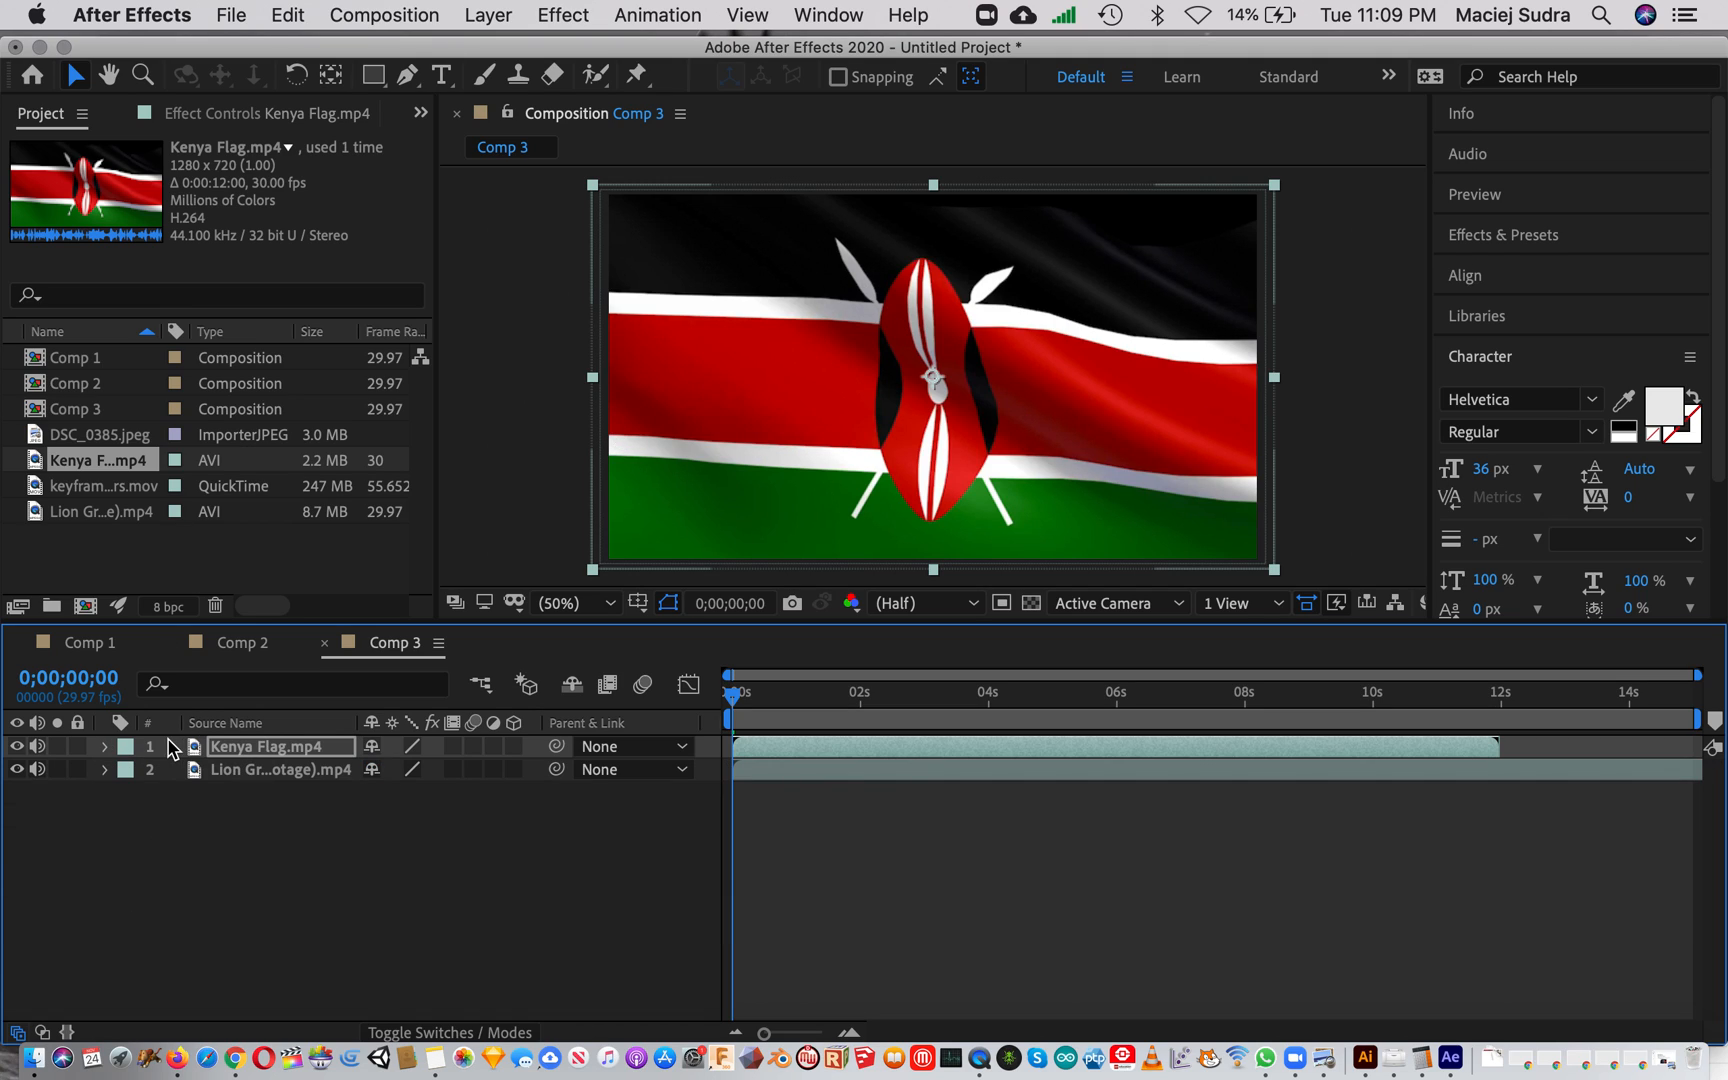
left_click(268, 724)
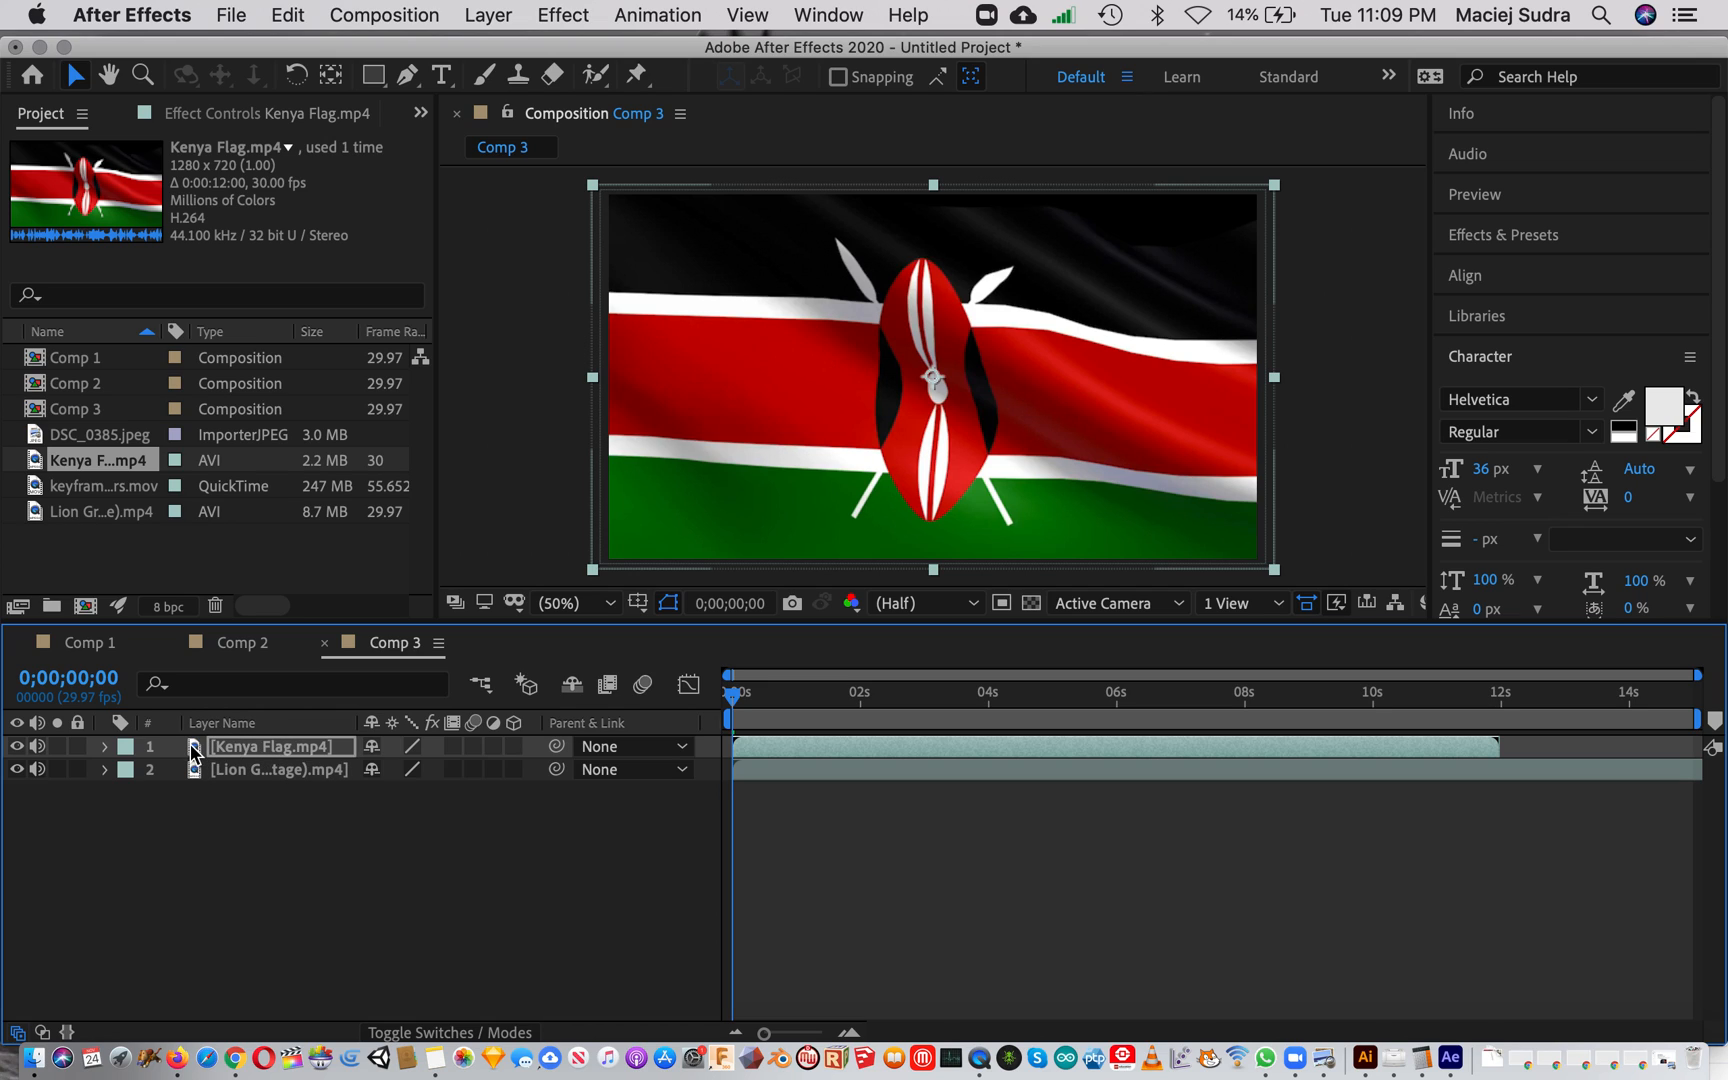
left_click_drag(193, 748, 193, 791)
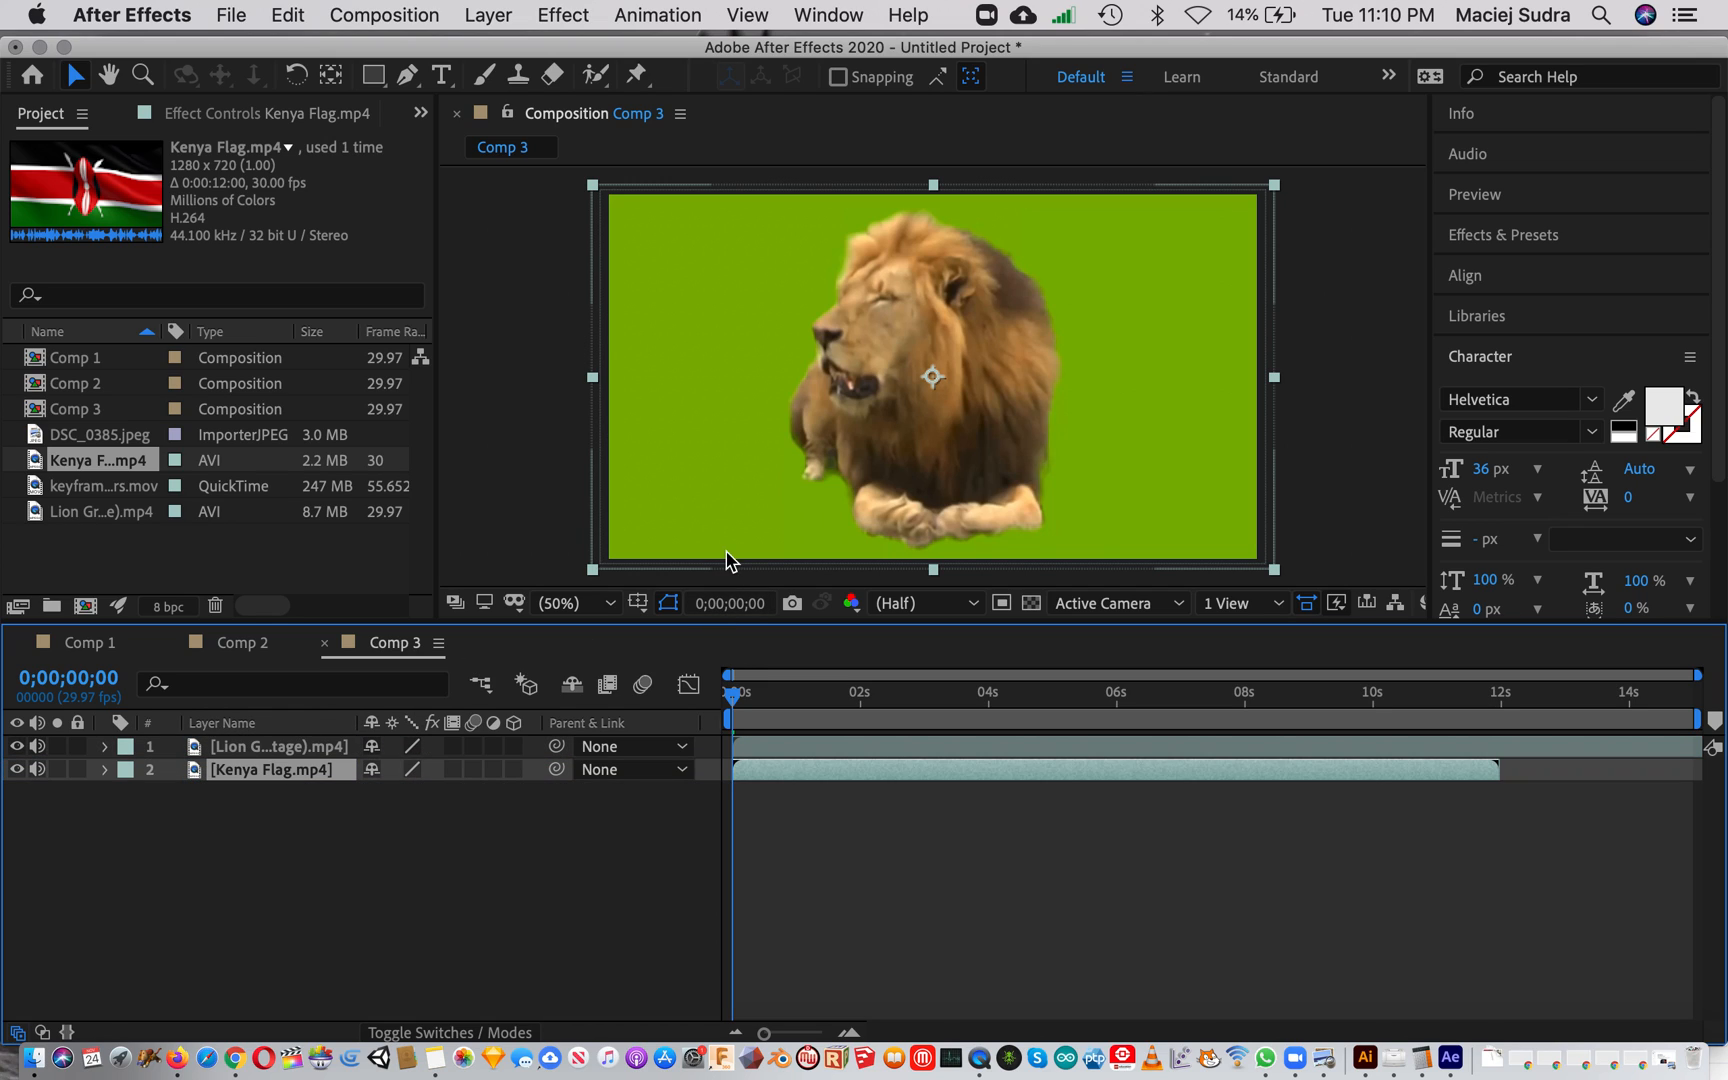
Apply the Color Range keying effect to the lion green-screen layer
left_click(105, 747)
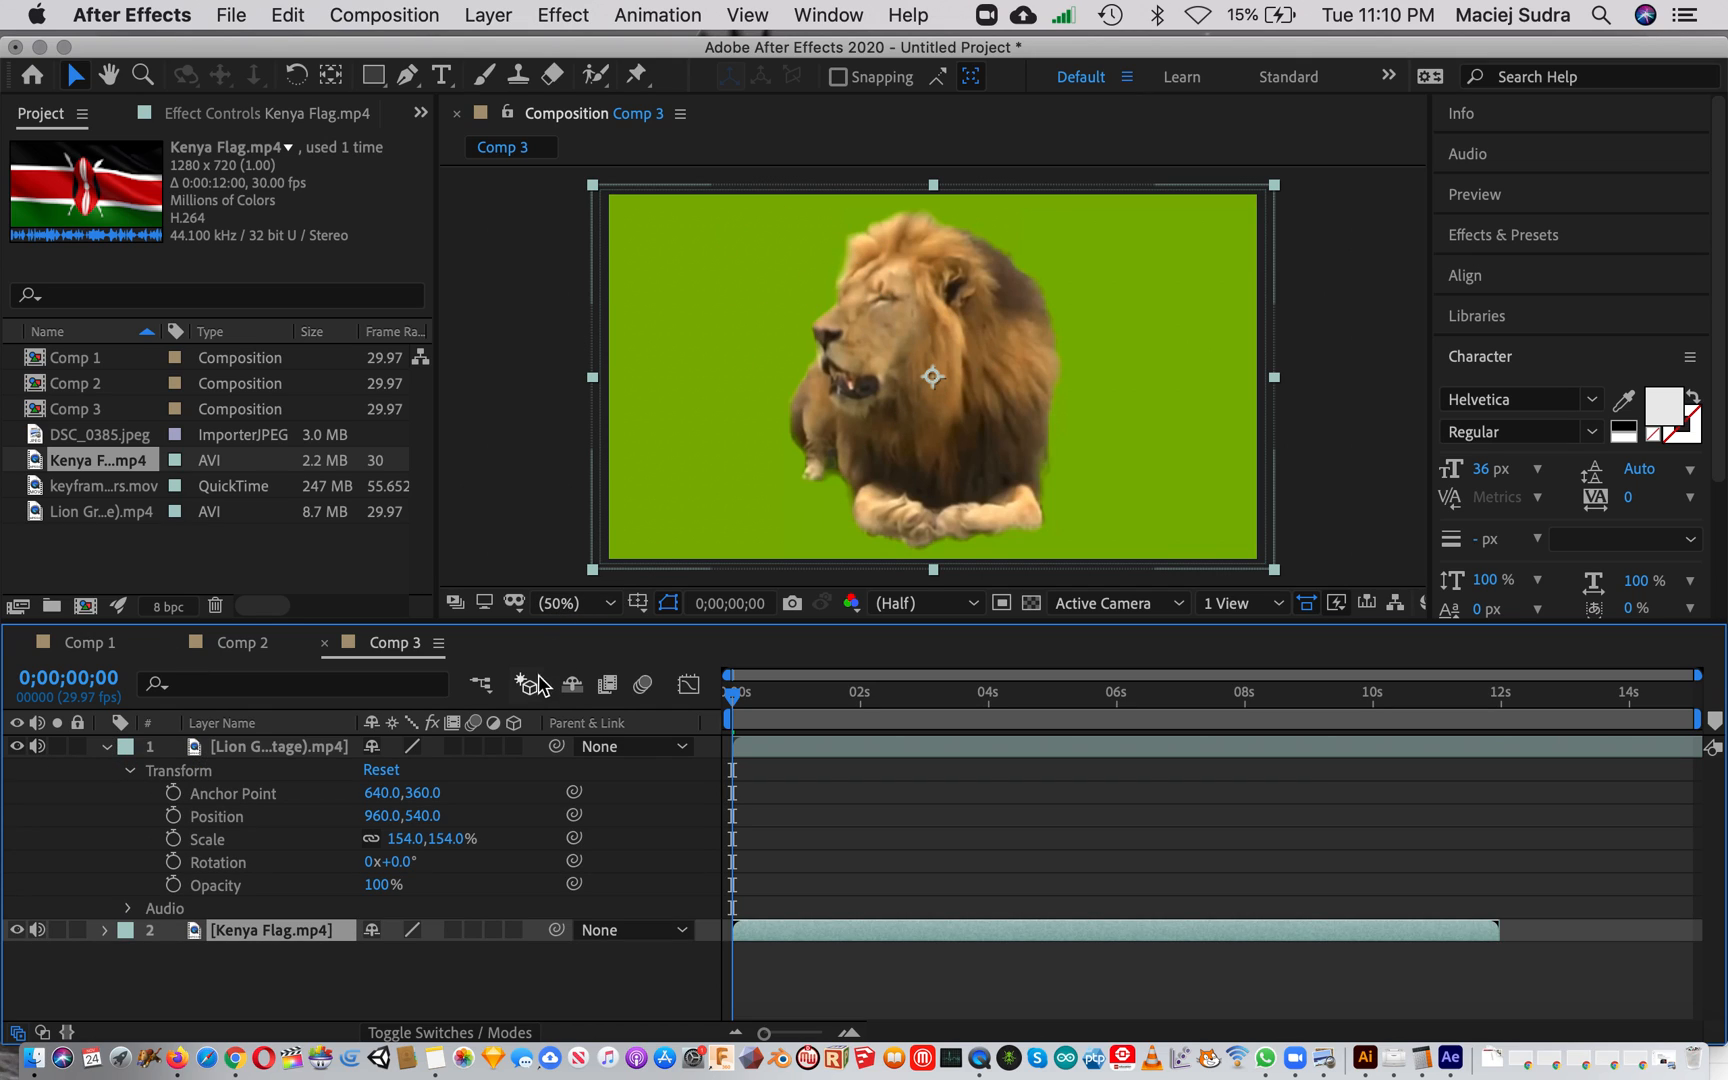
left_click(129, 770)
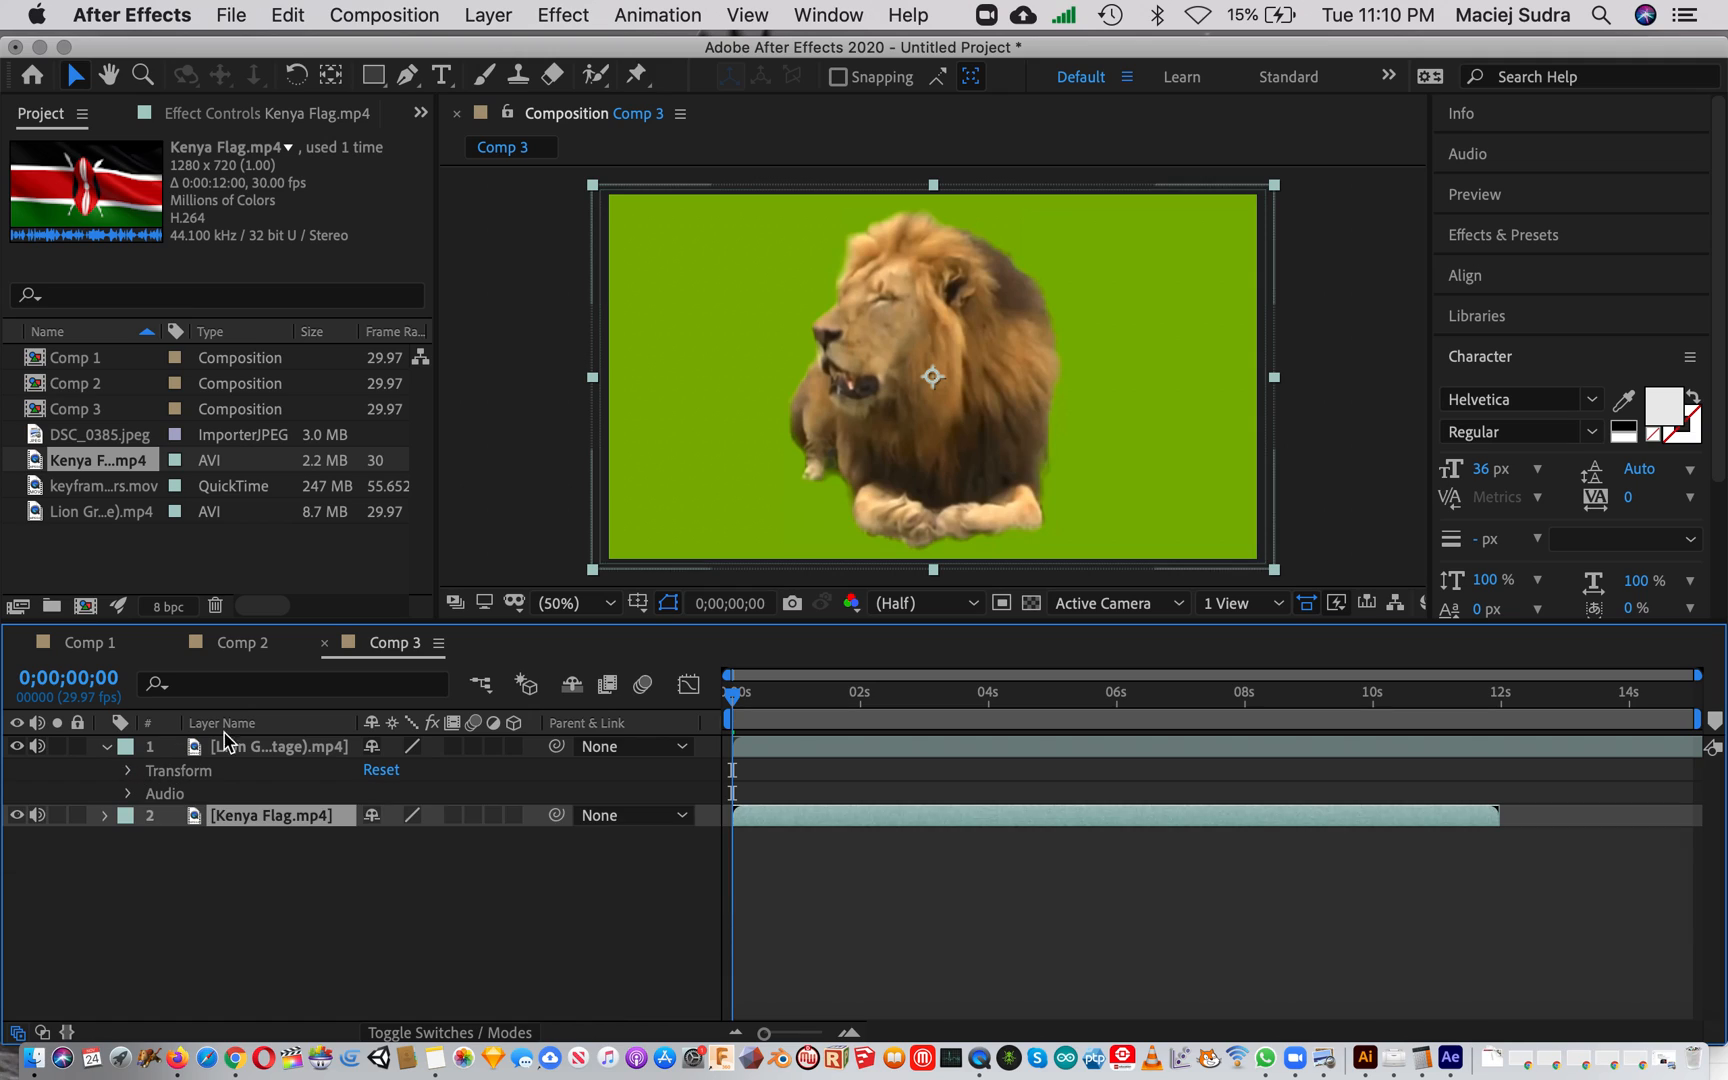
left_click(277, 748)
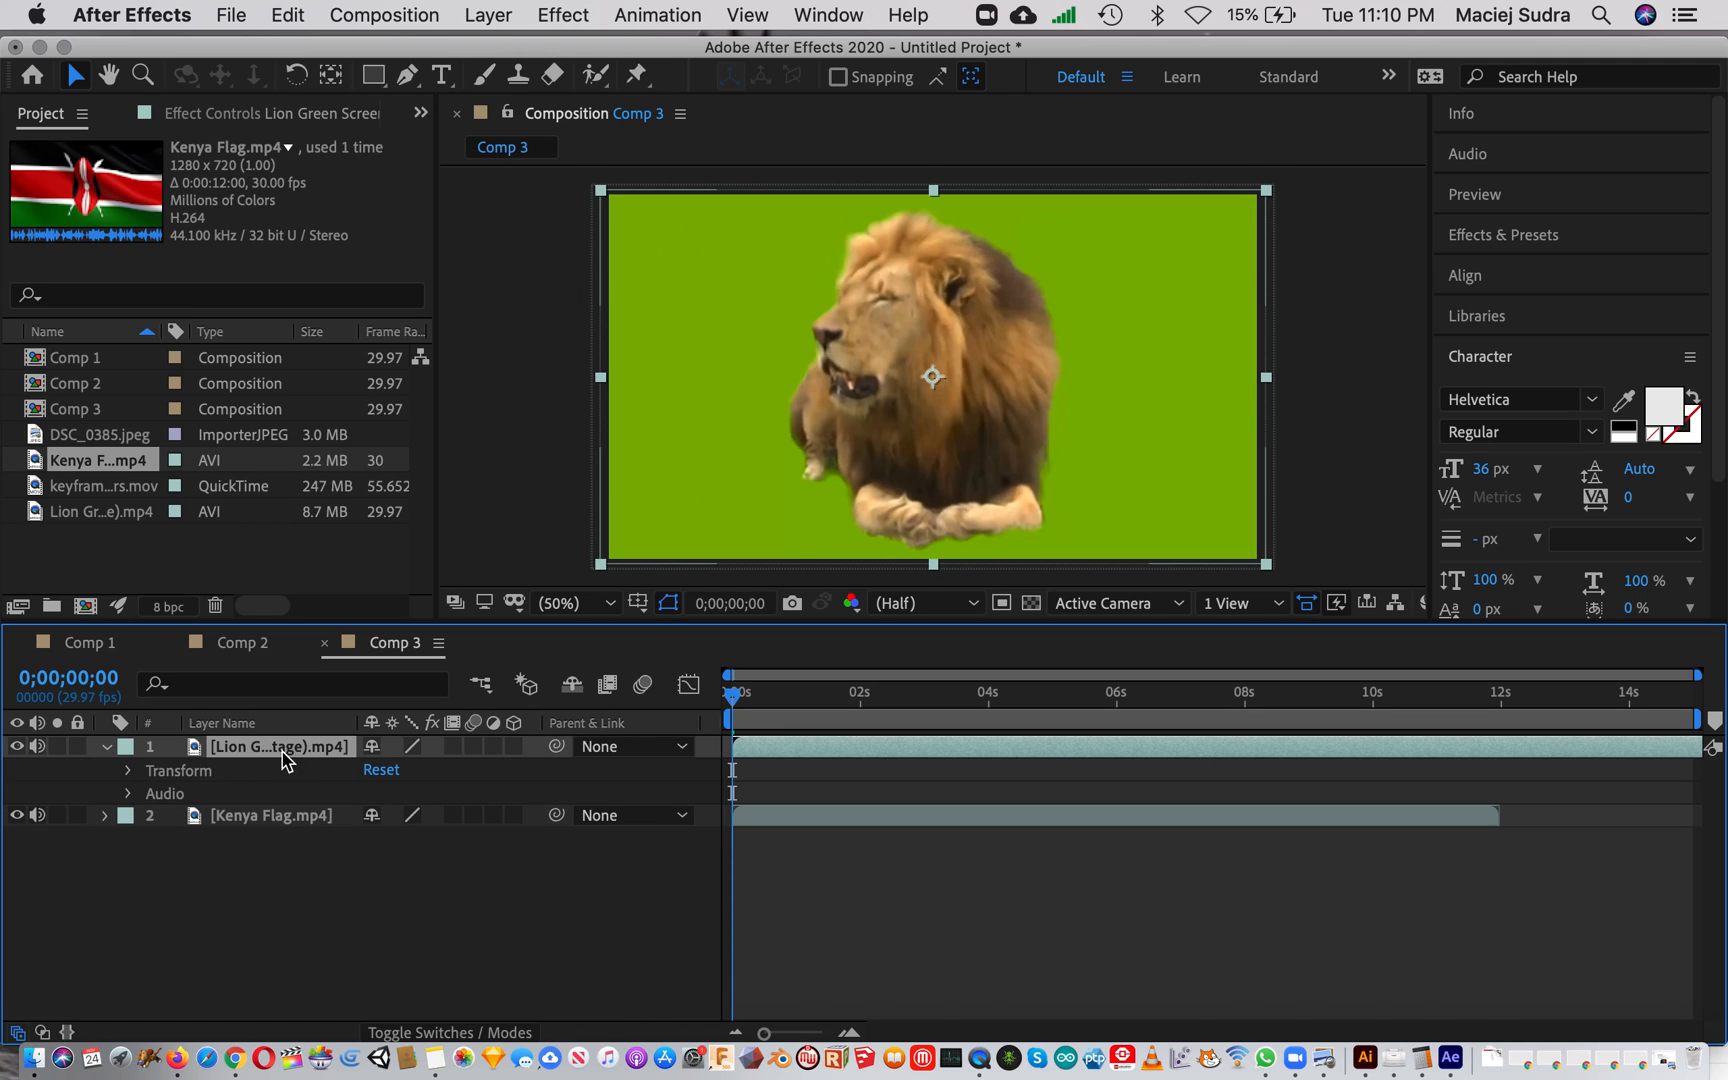
left_click(561, 16)
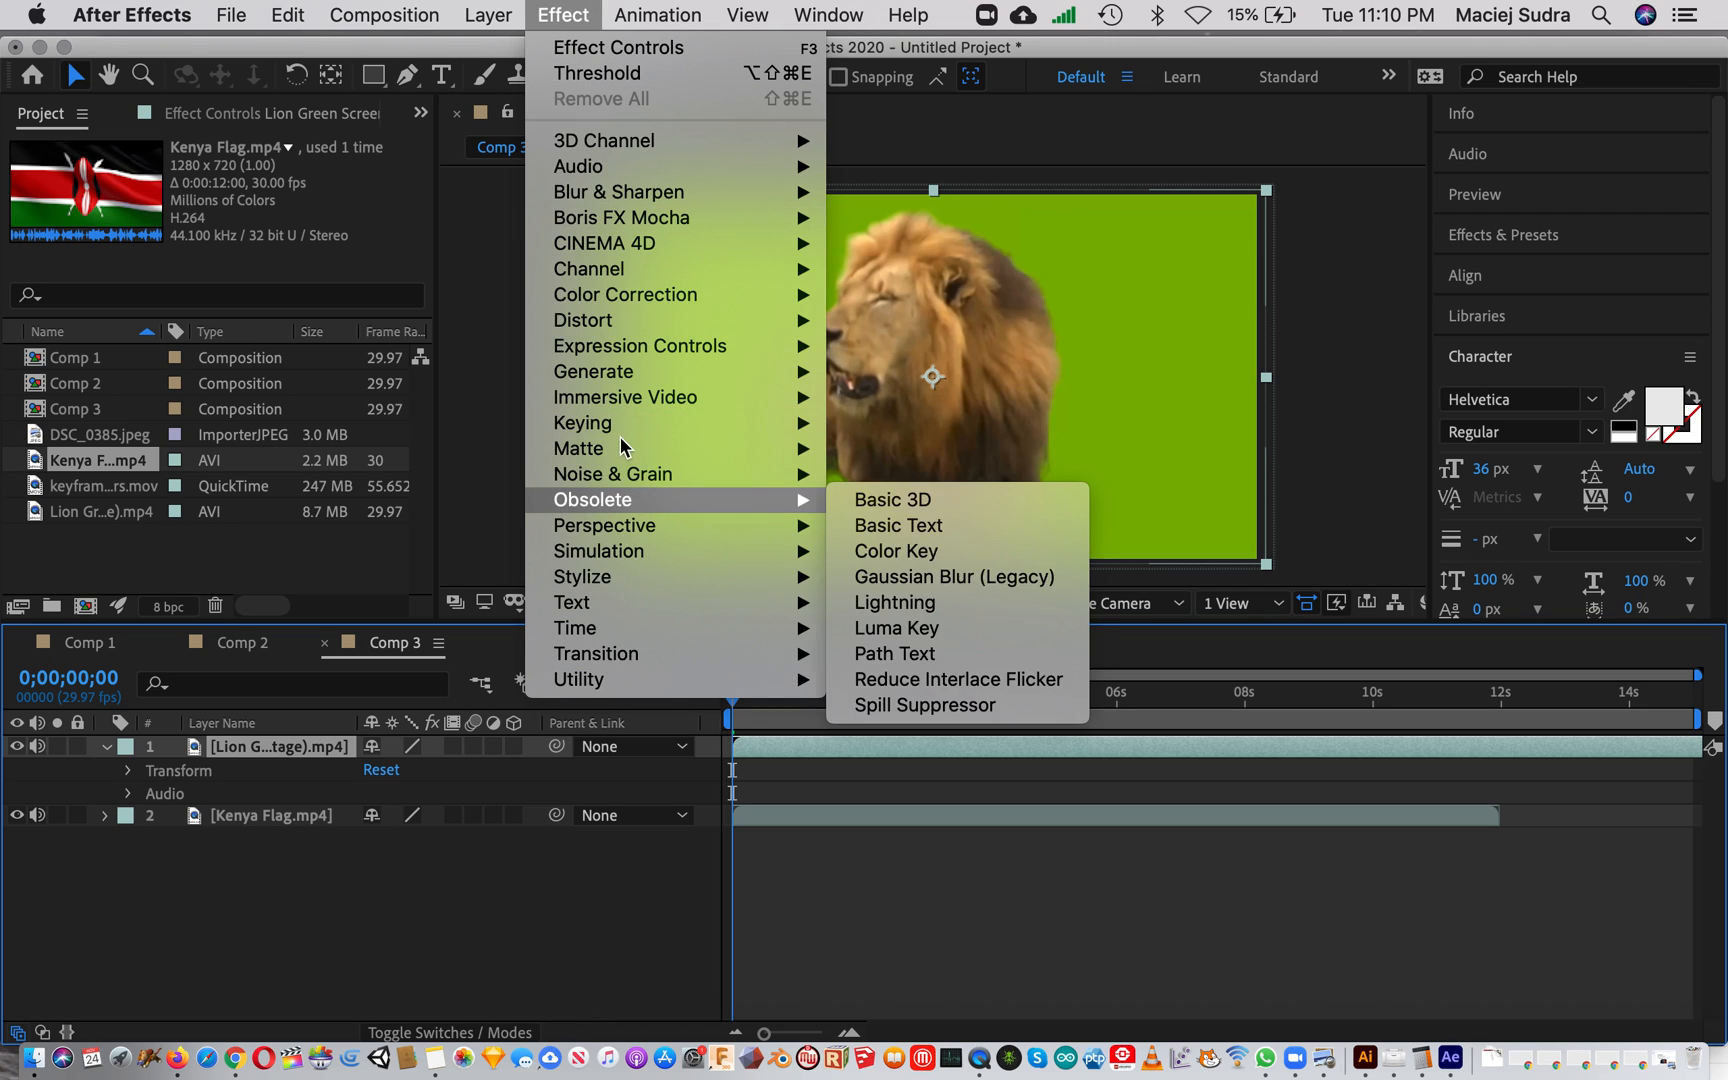
mouse_move(617, 424)
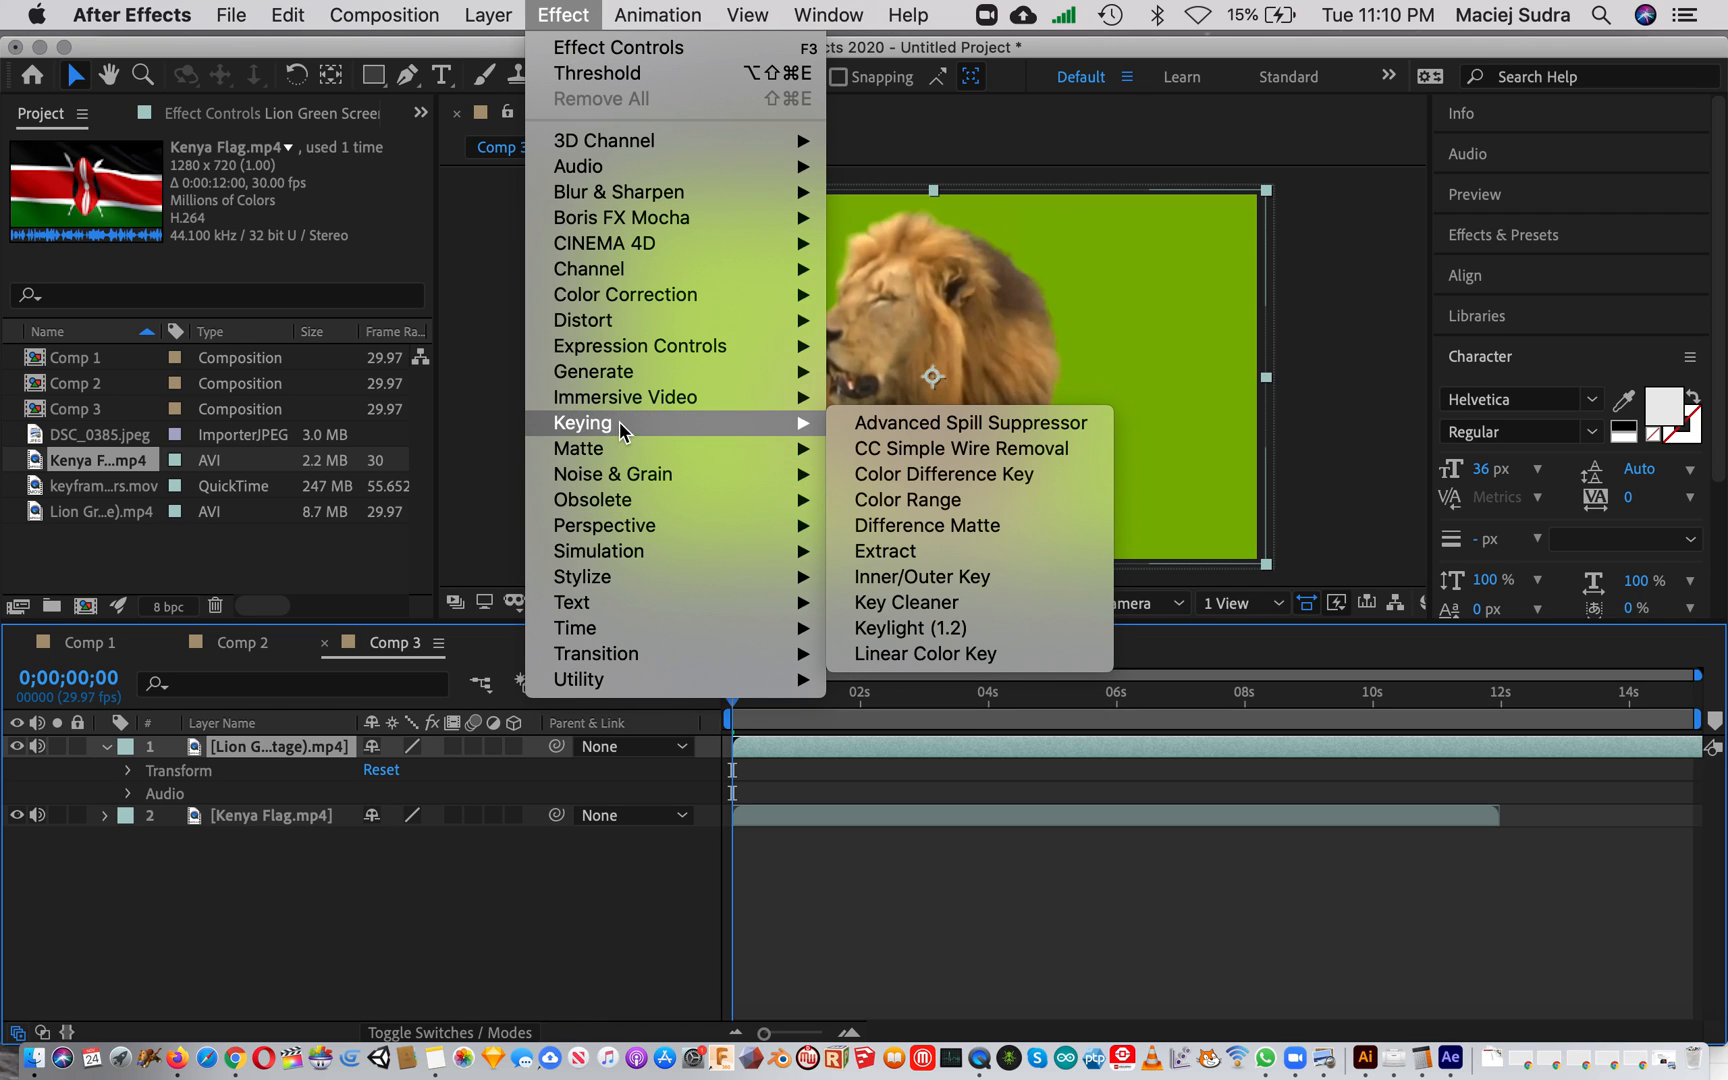
left_click(928, 499)
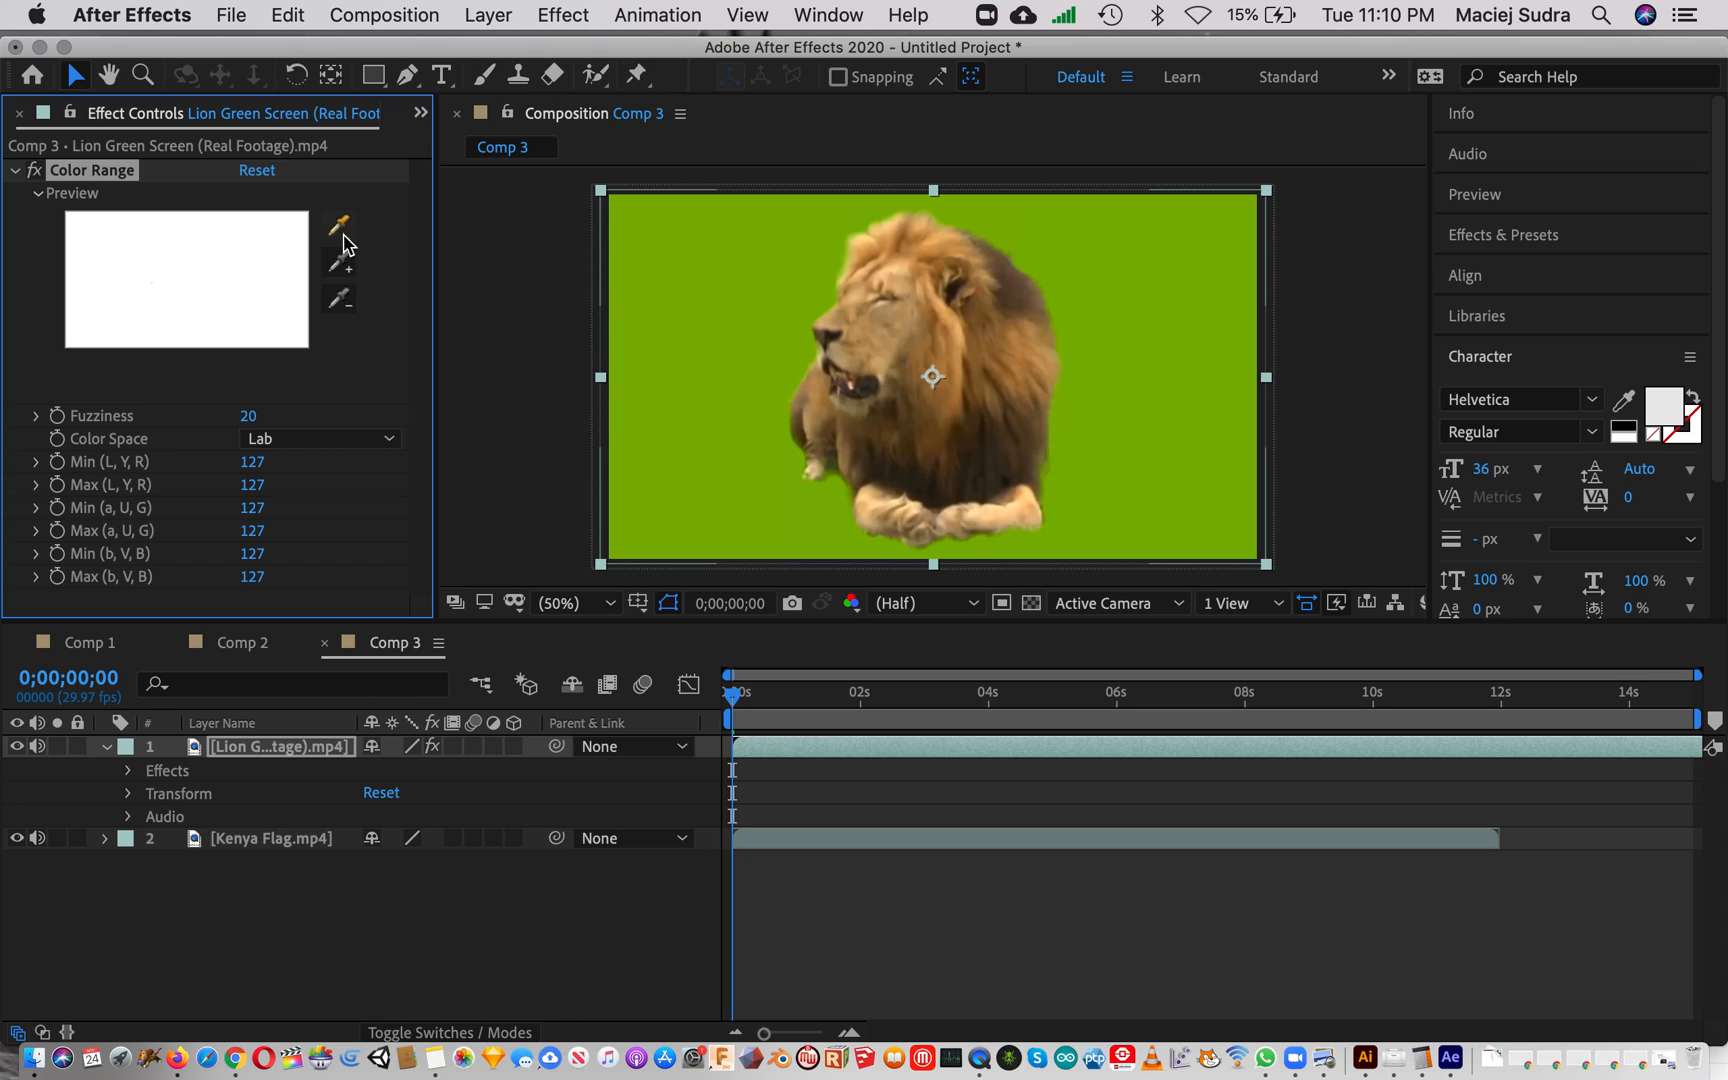
Key out the green backdrop by sampling it beside the lion, and check the cutout at 0;00;03;21
left_click(340, 234)
left_click(343, 301)
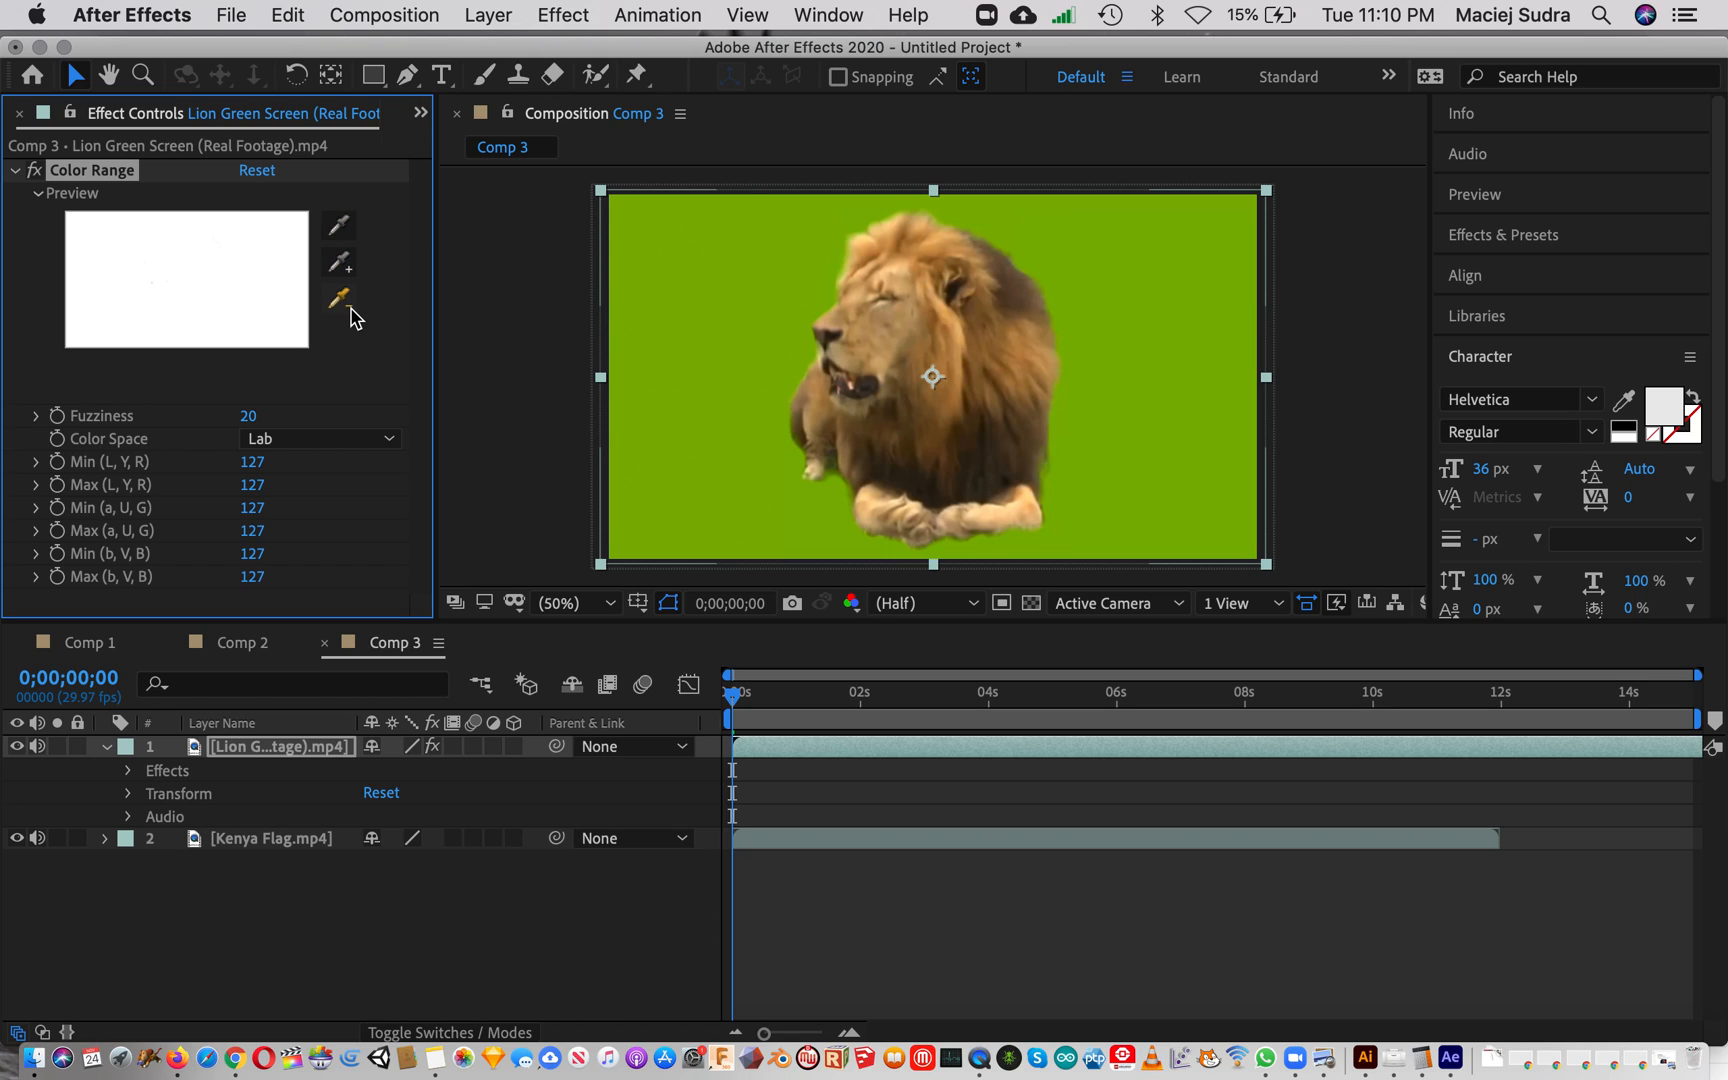
left_click(340, 234)
left_click(676, 288)
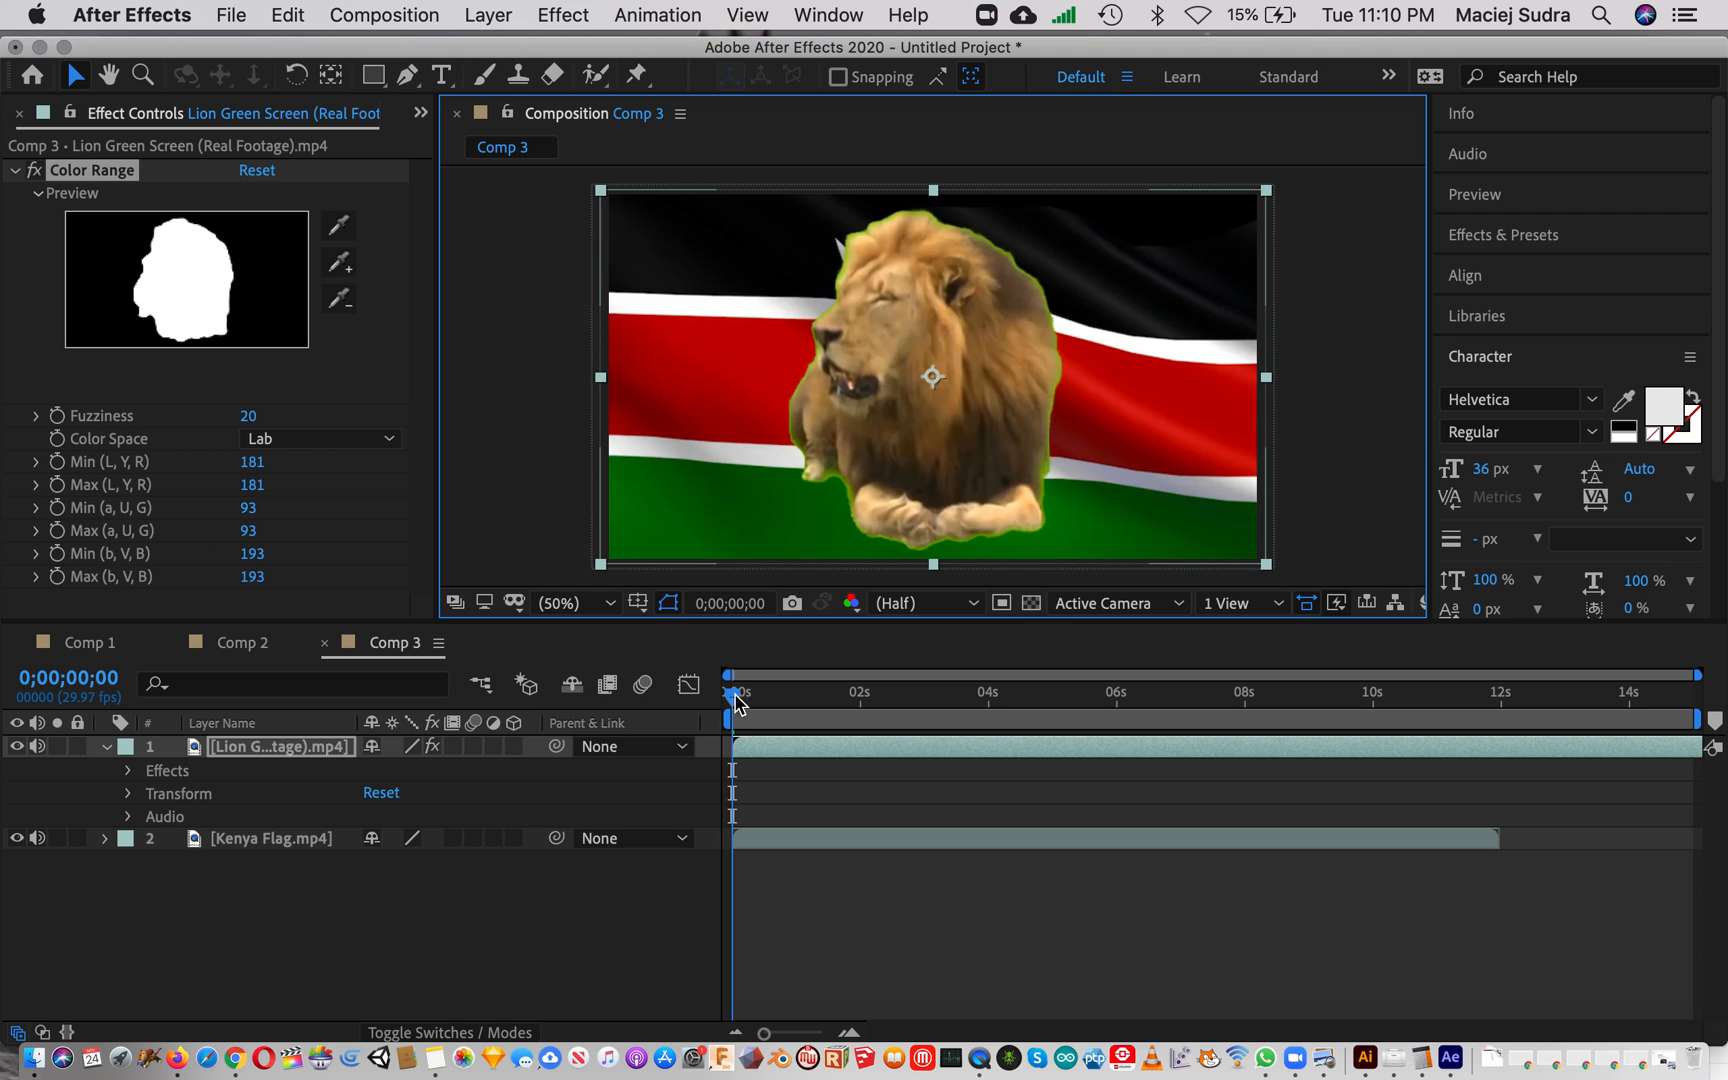
left_click_drag(733, 695, 969, 722)
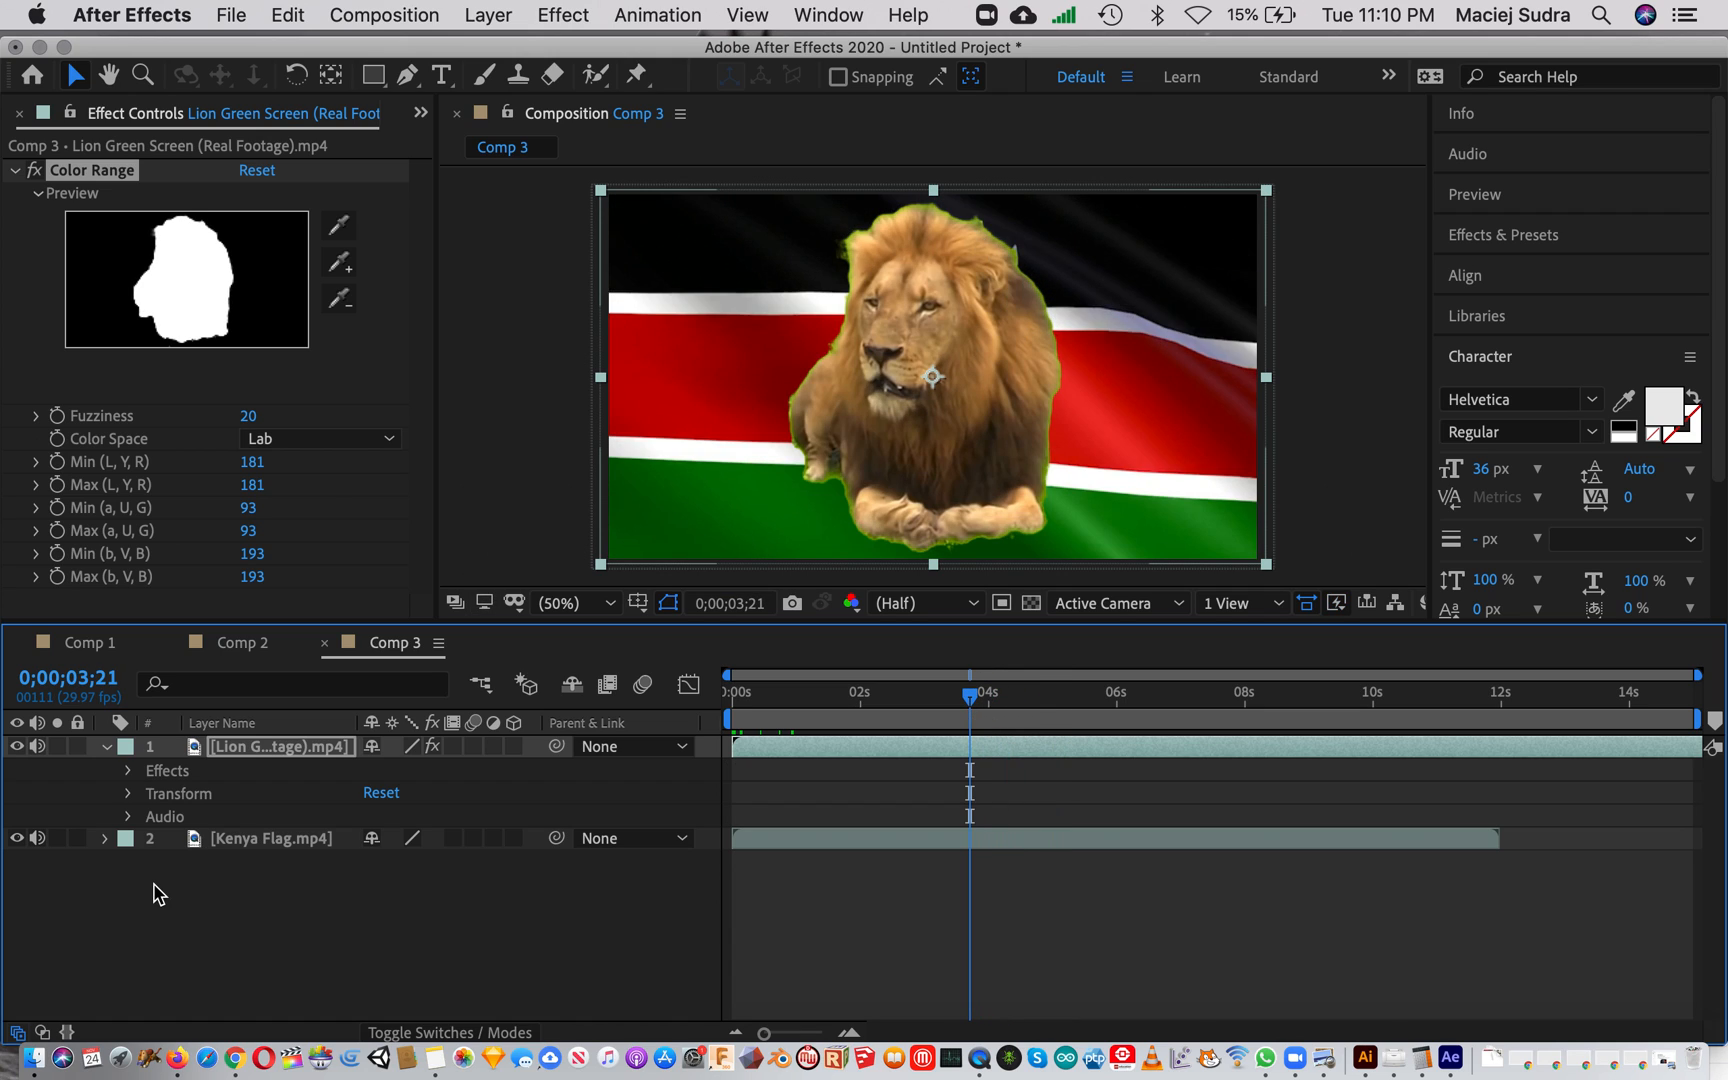
Set the fuzziness of the lion layer's Color Range effect to 33
left_click(128, 771)
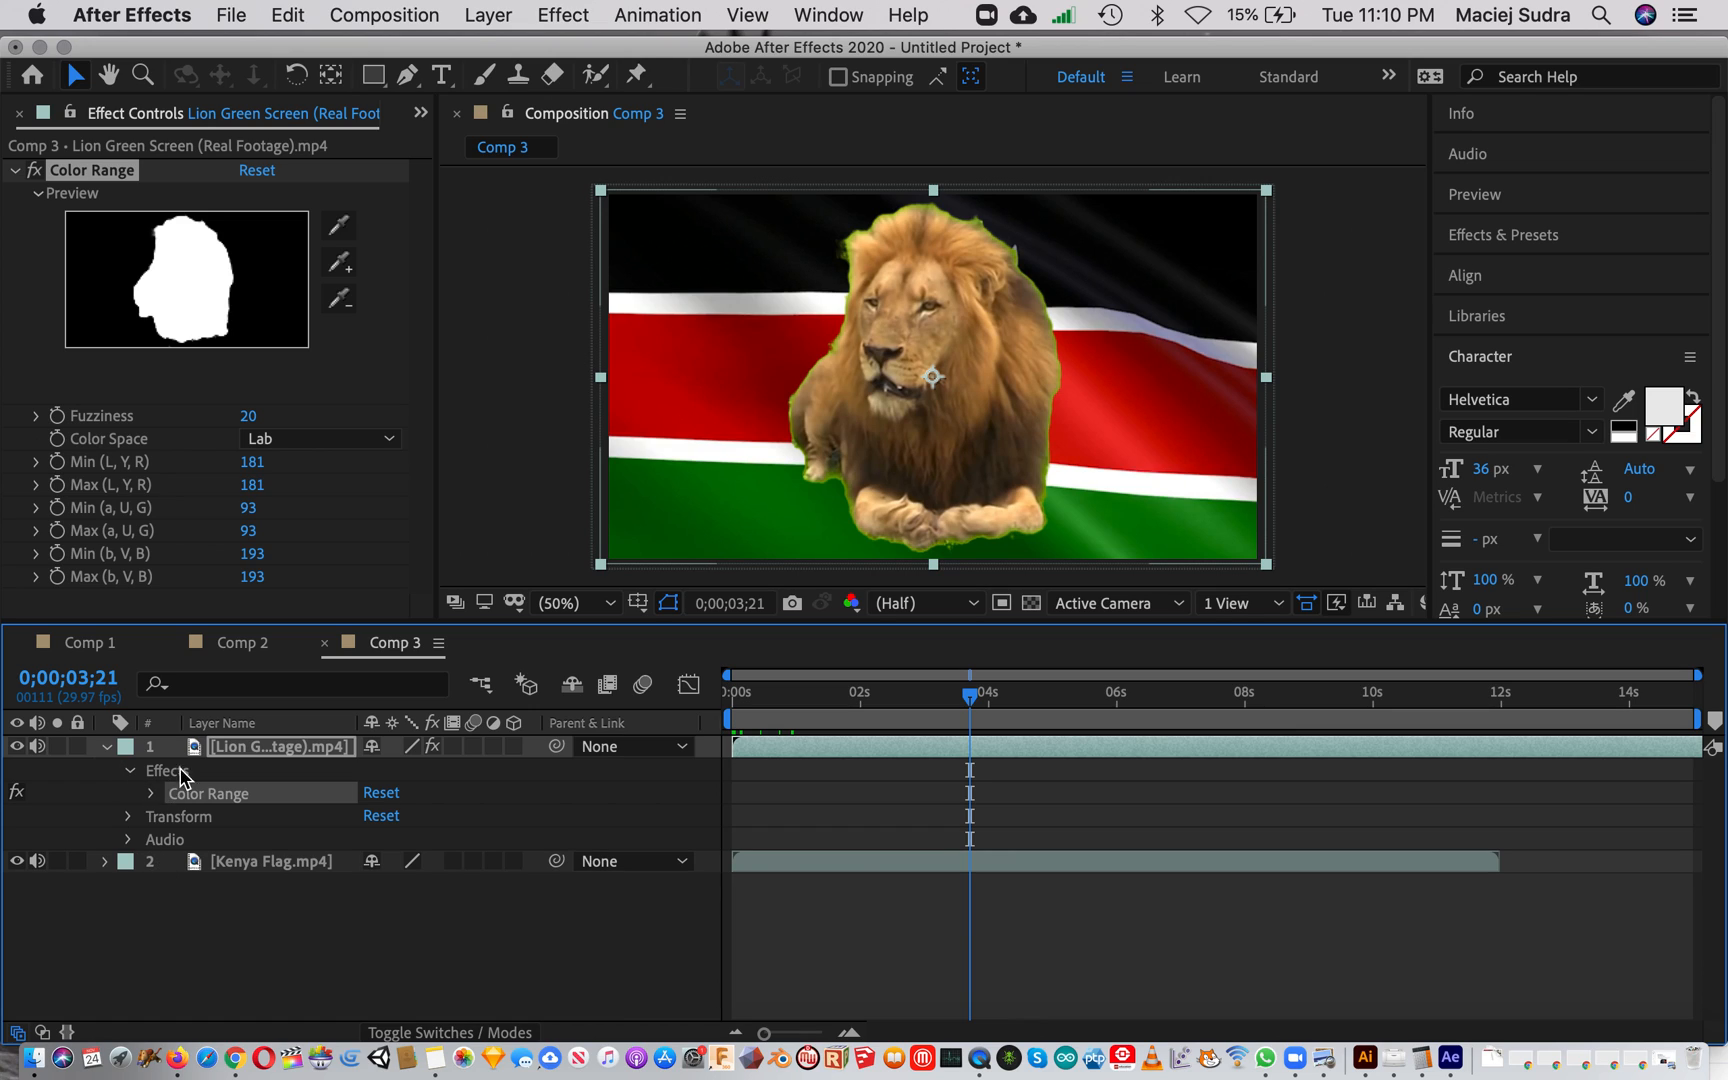
left_click(152, 794)
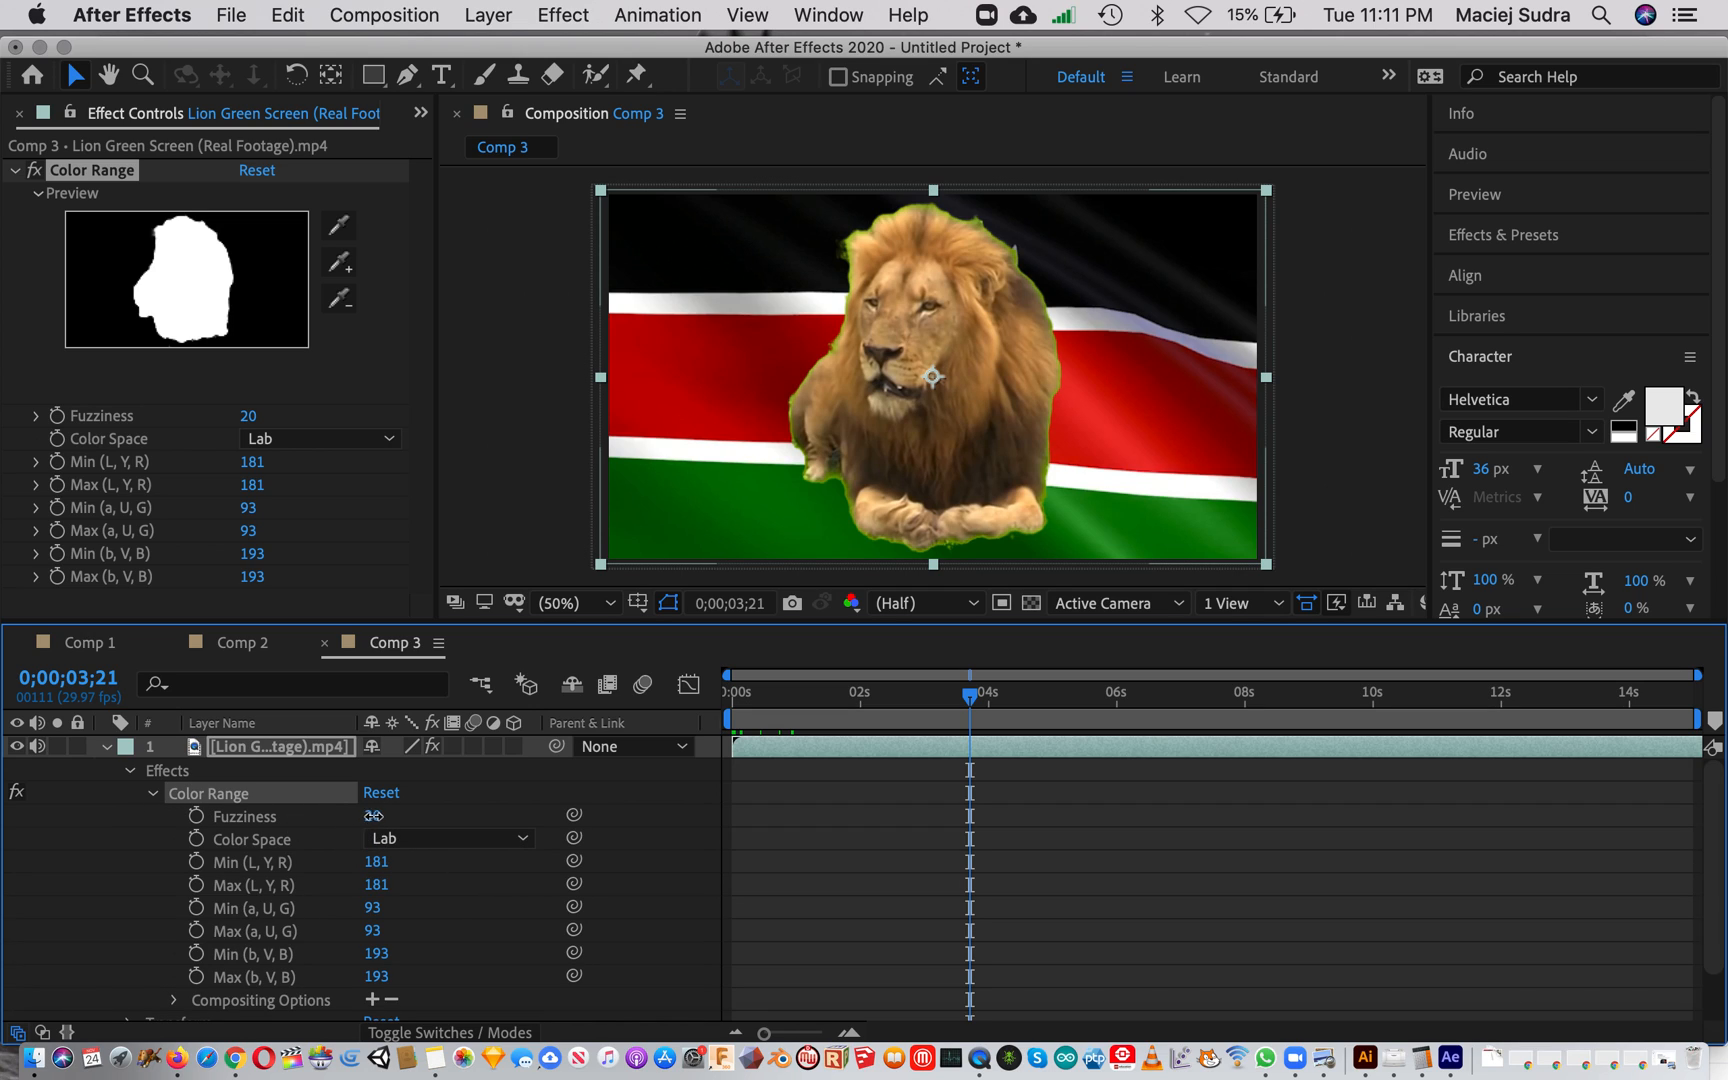
left_click_drag(370, 821, 385, 816)
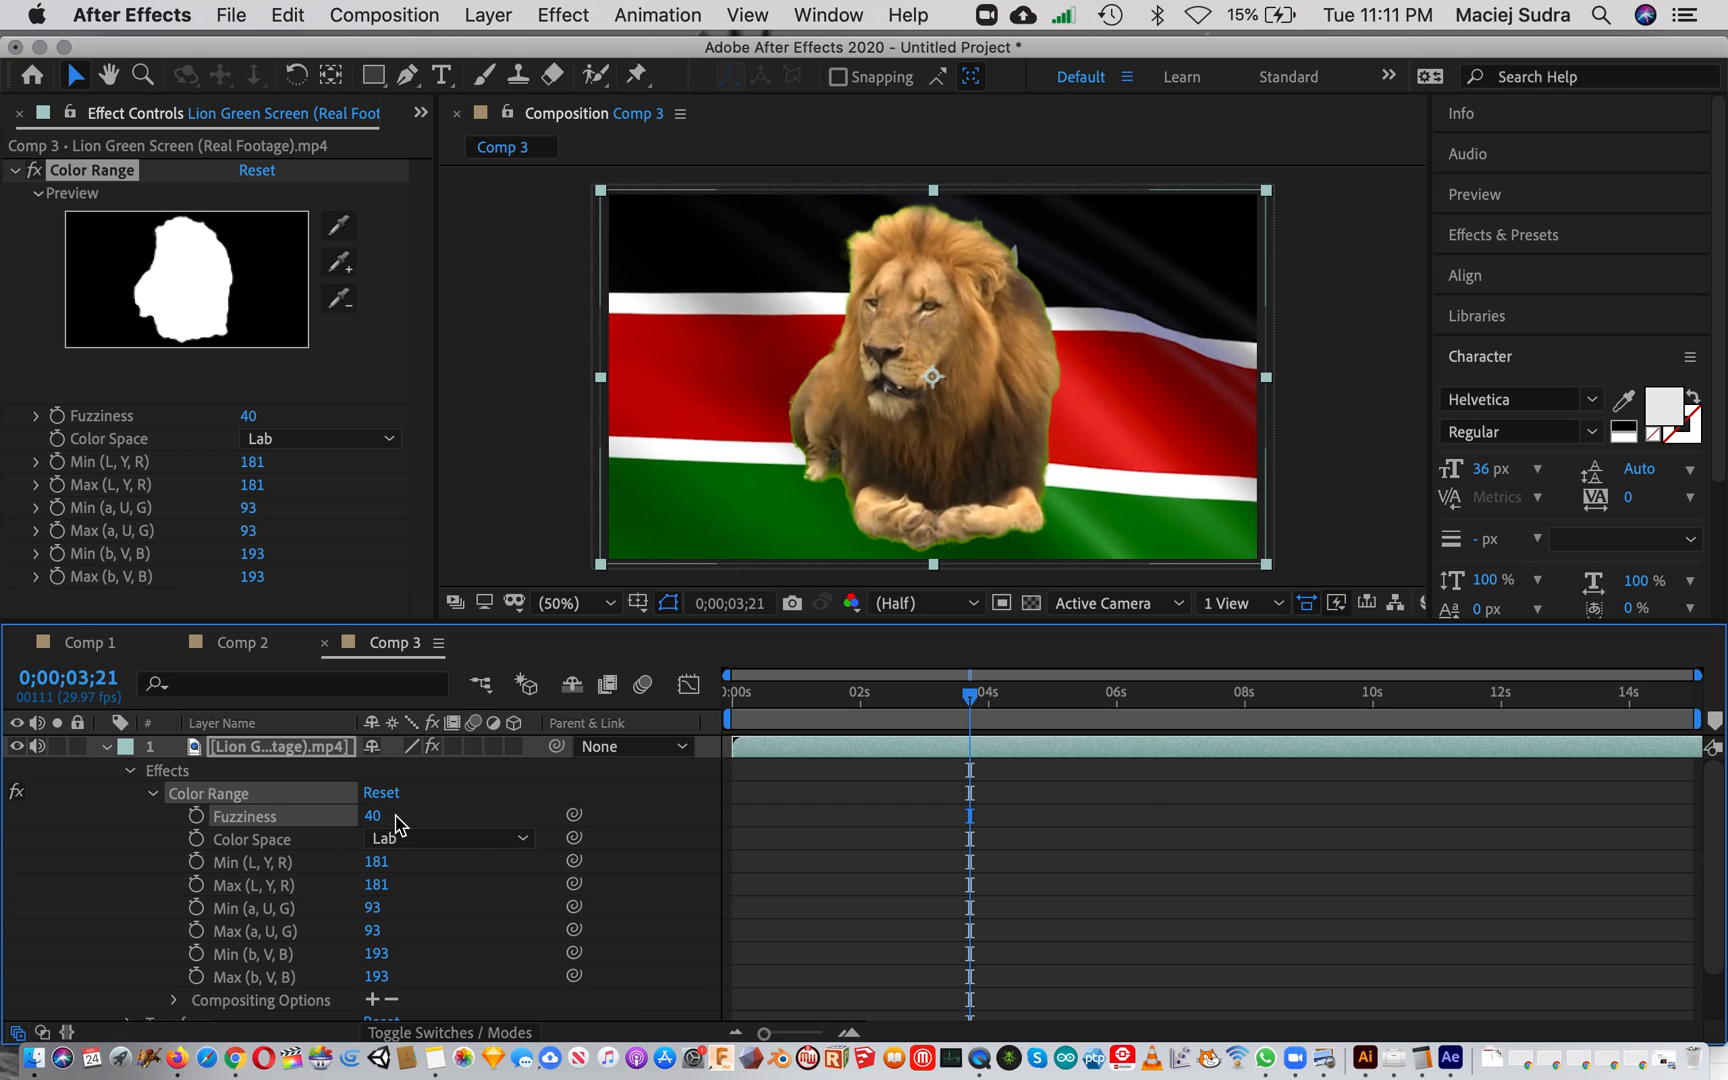
mouse_move(397, 818)
left_mouse_down()
mouse_move(428, 818)
mouse_move(372, 816)
mouse_move(386, 836)
left_mouse_up()
left_click(154, 794)
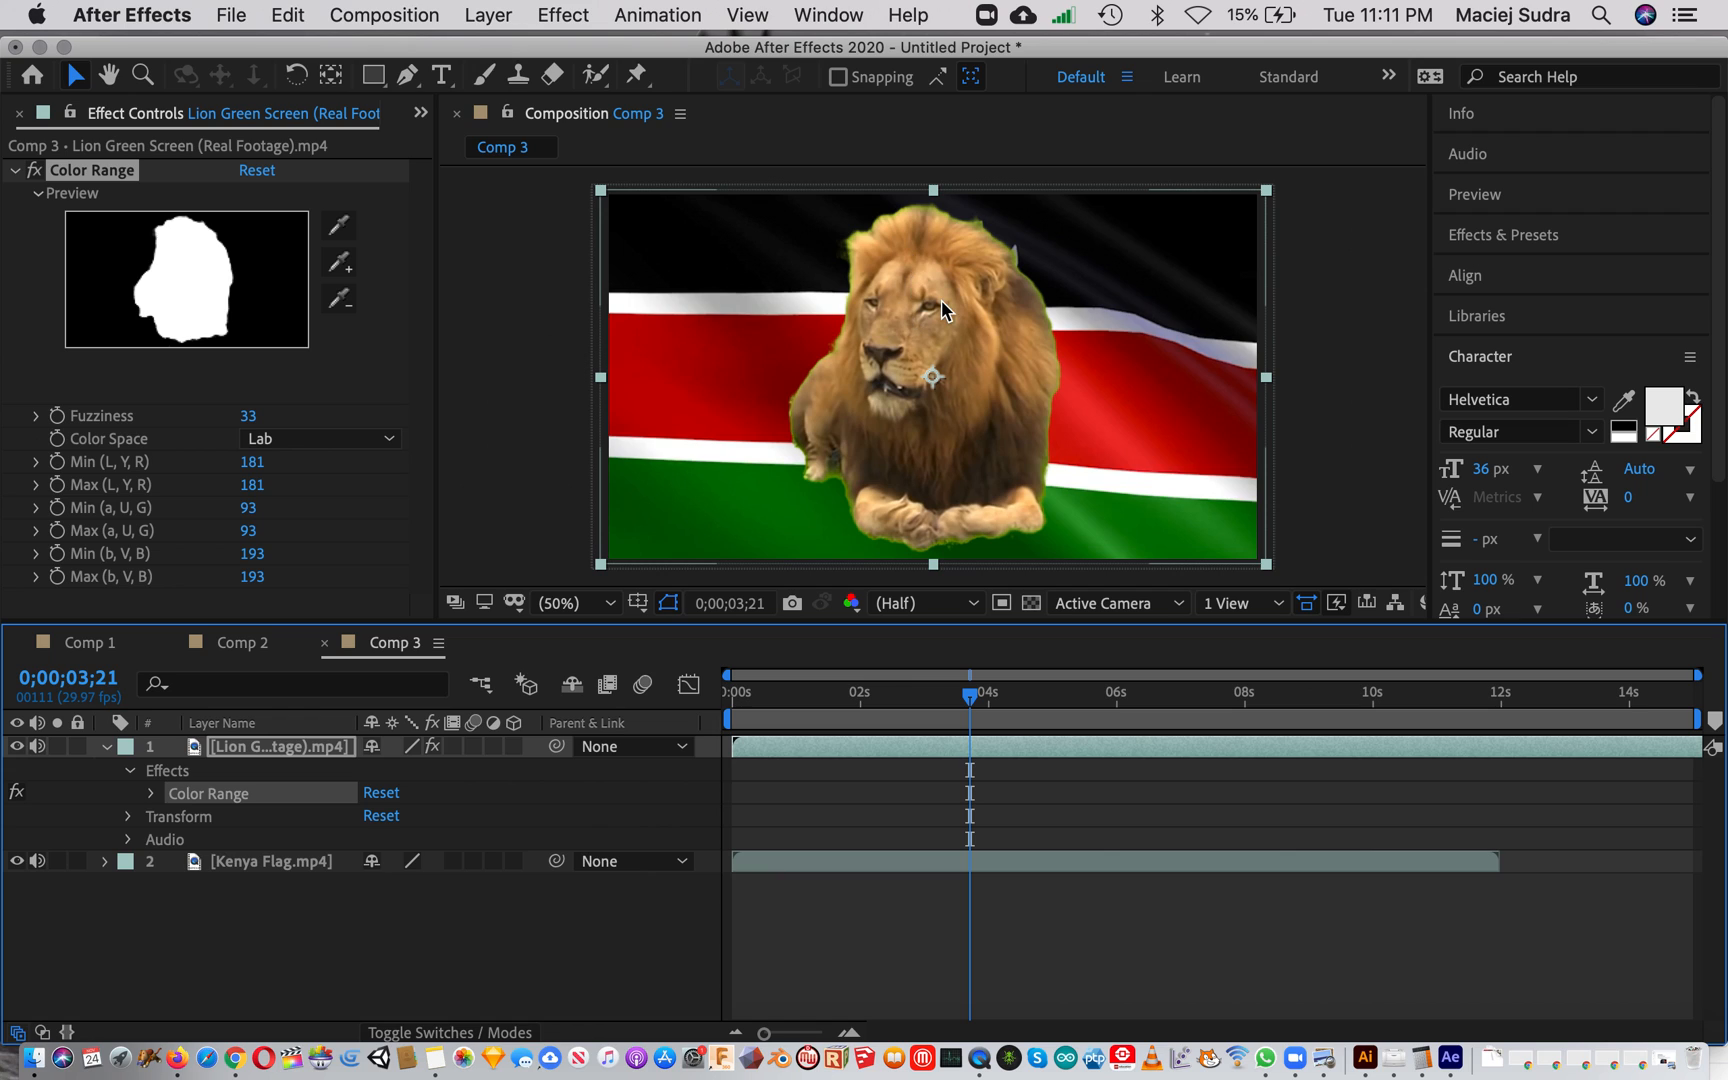
Add a second Color Range effect to the lion layer and sample the green fringe beside the mane on the face side
scroll(941, 300, "up", 4)
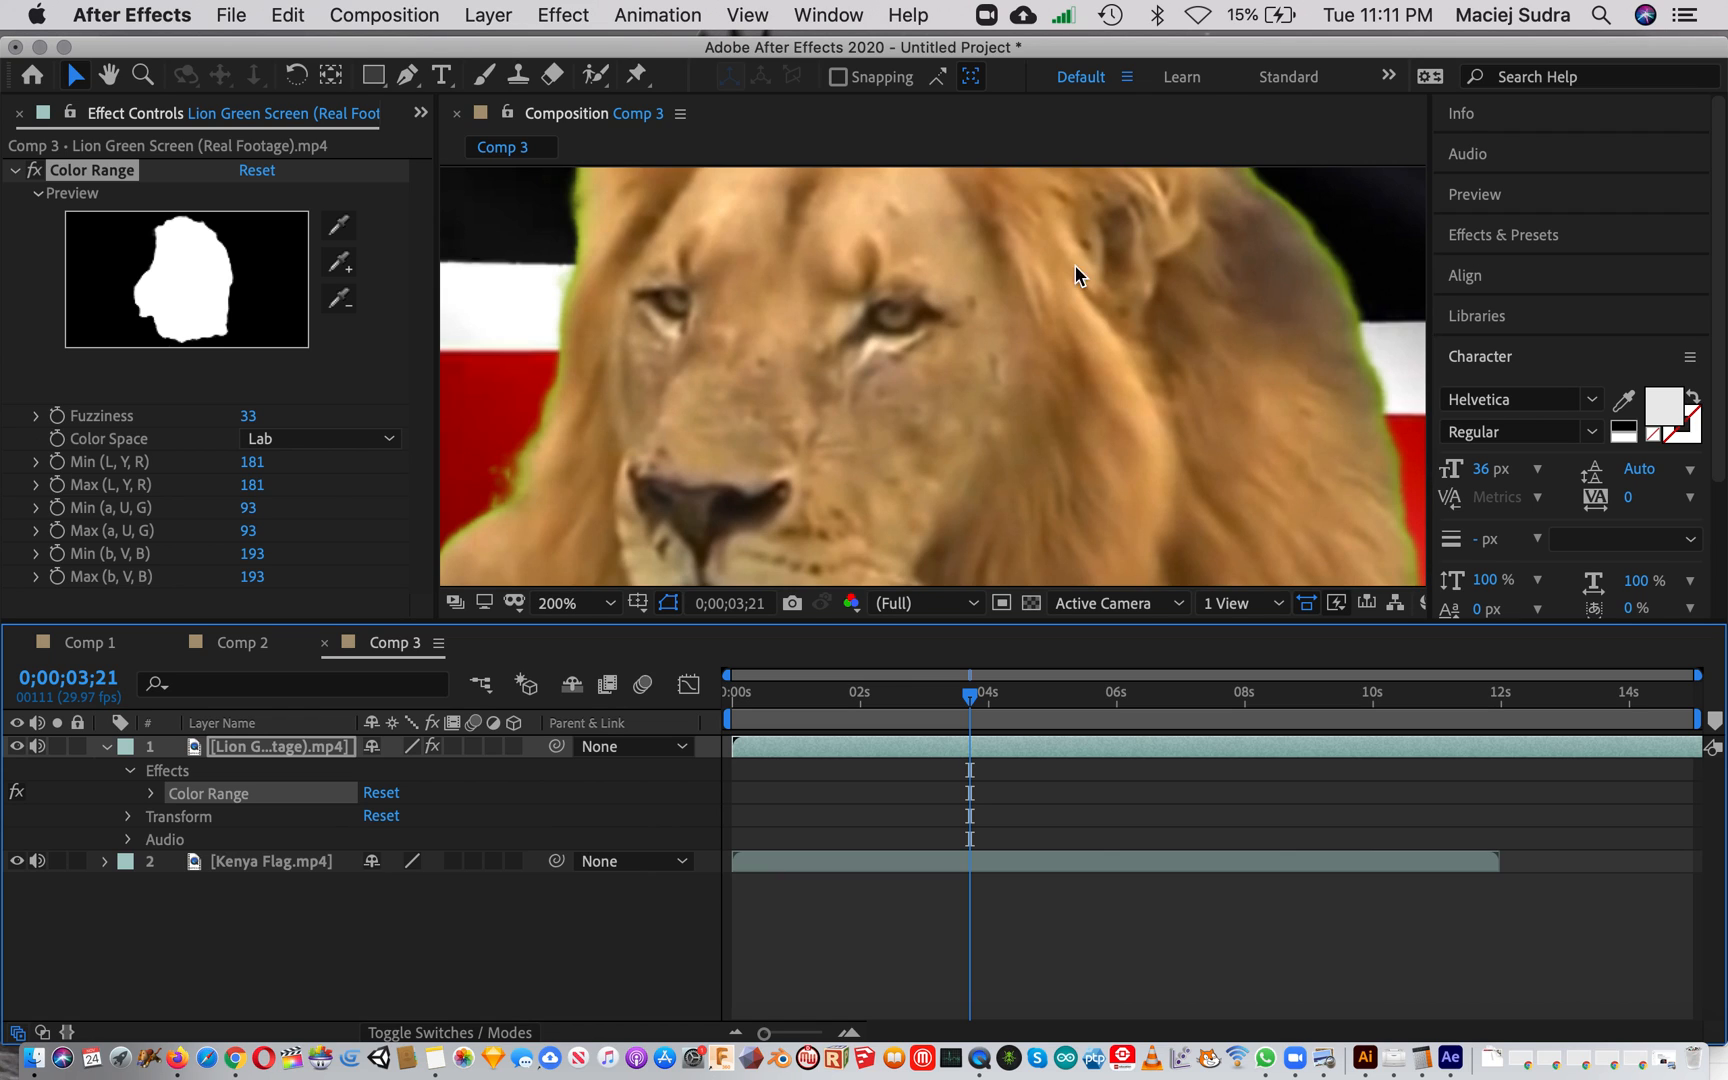
left_click(266, 746)
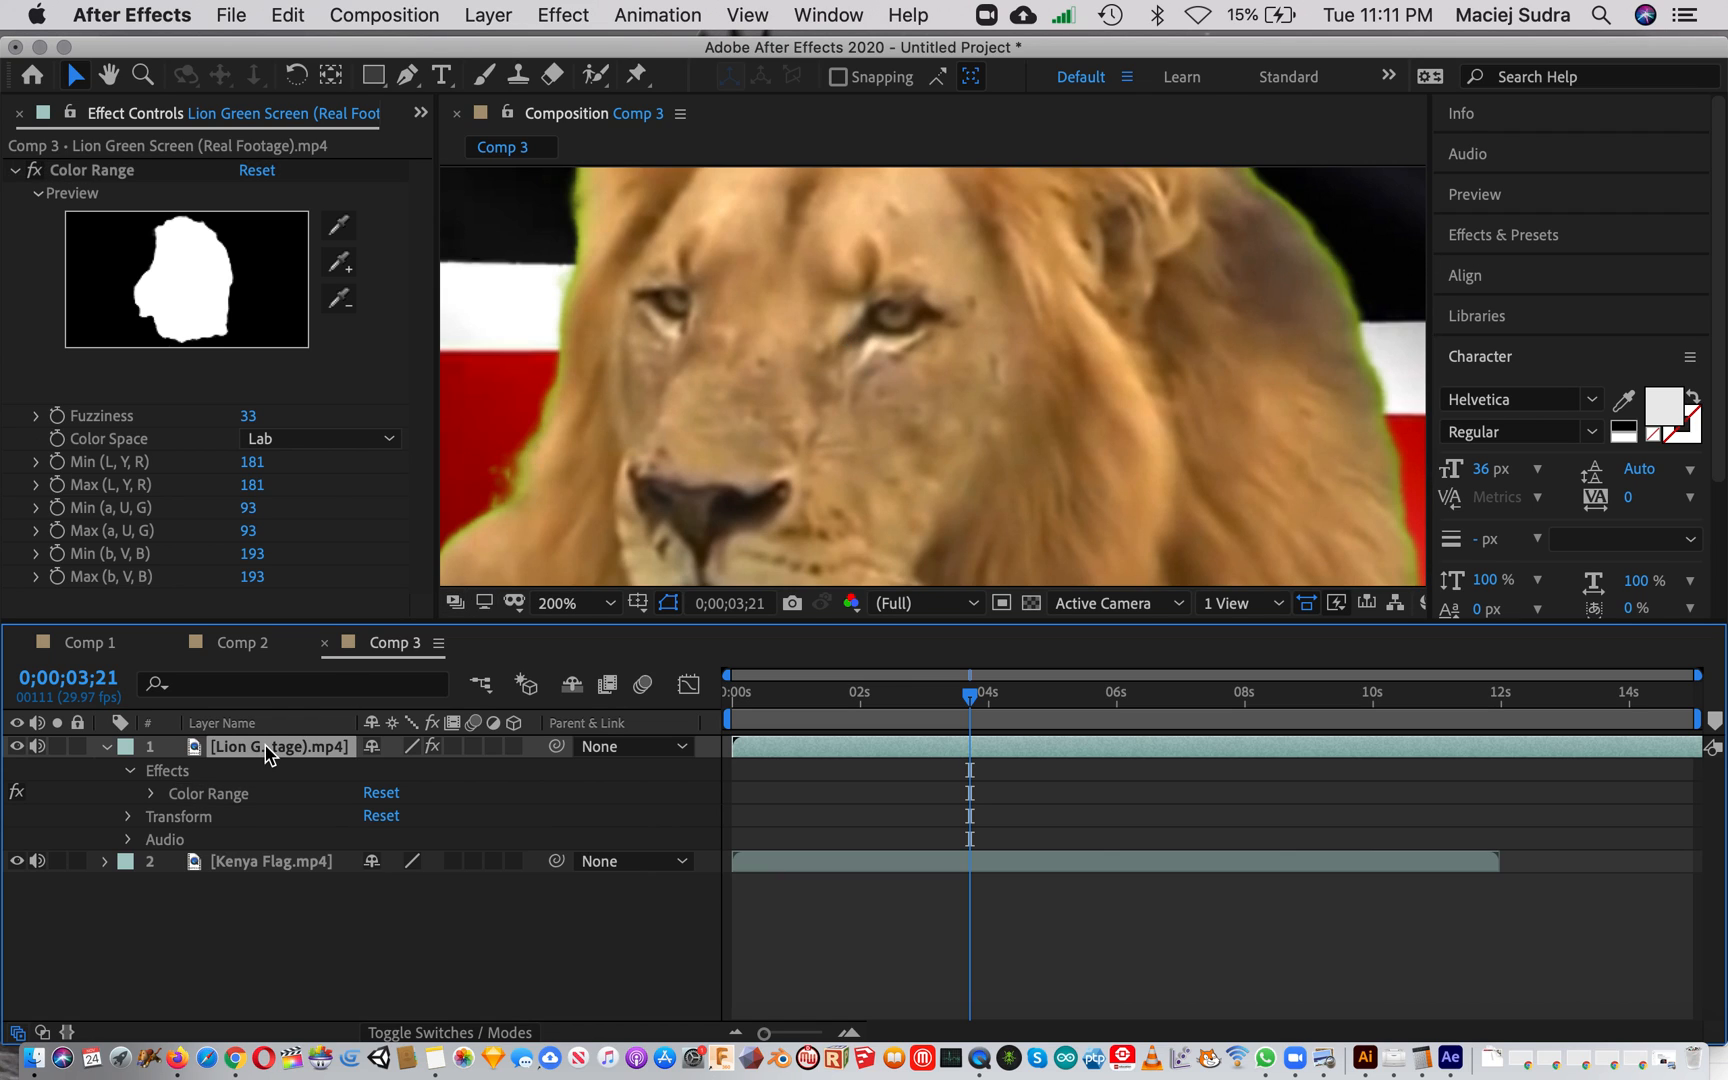
left_click(563, 14)
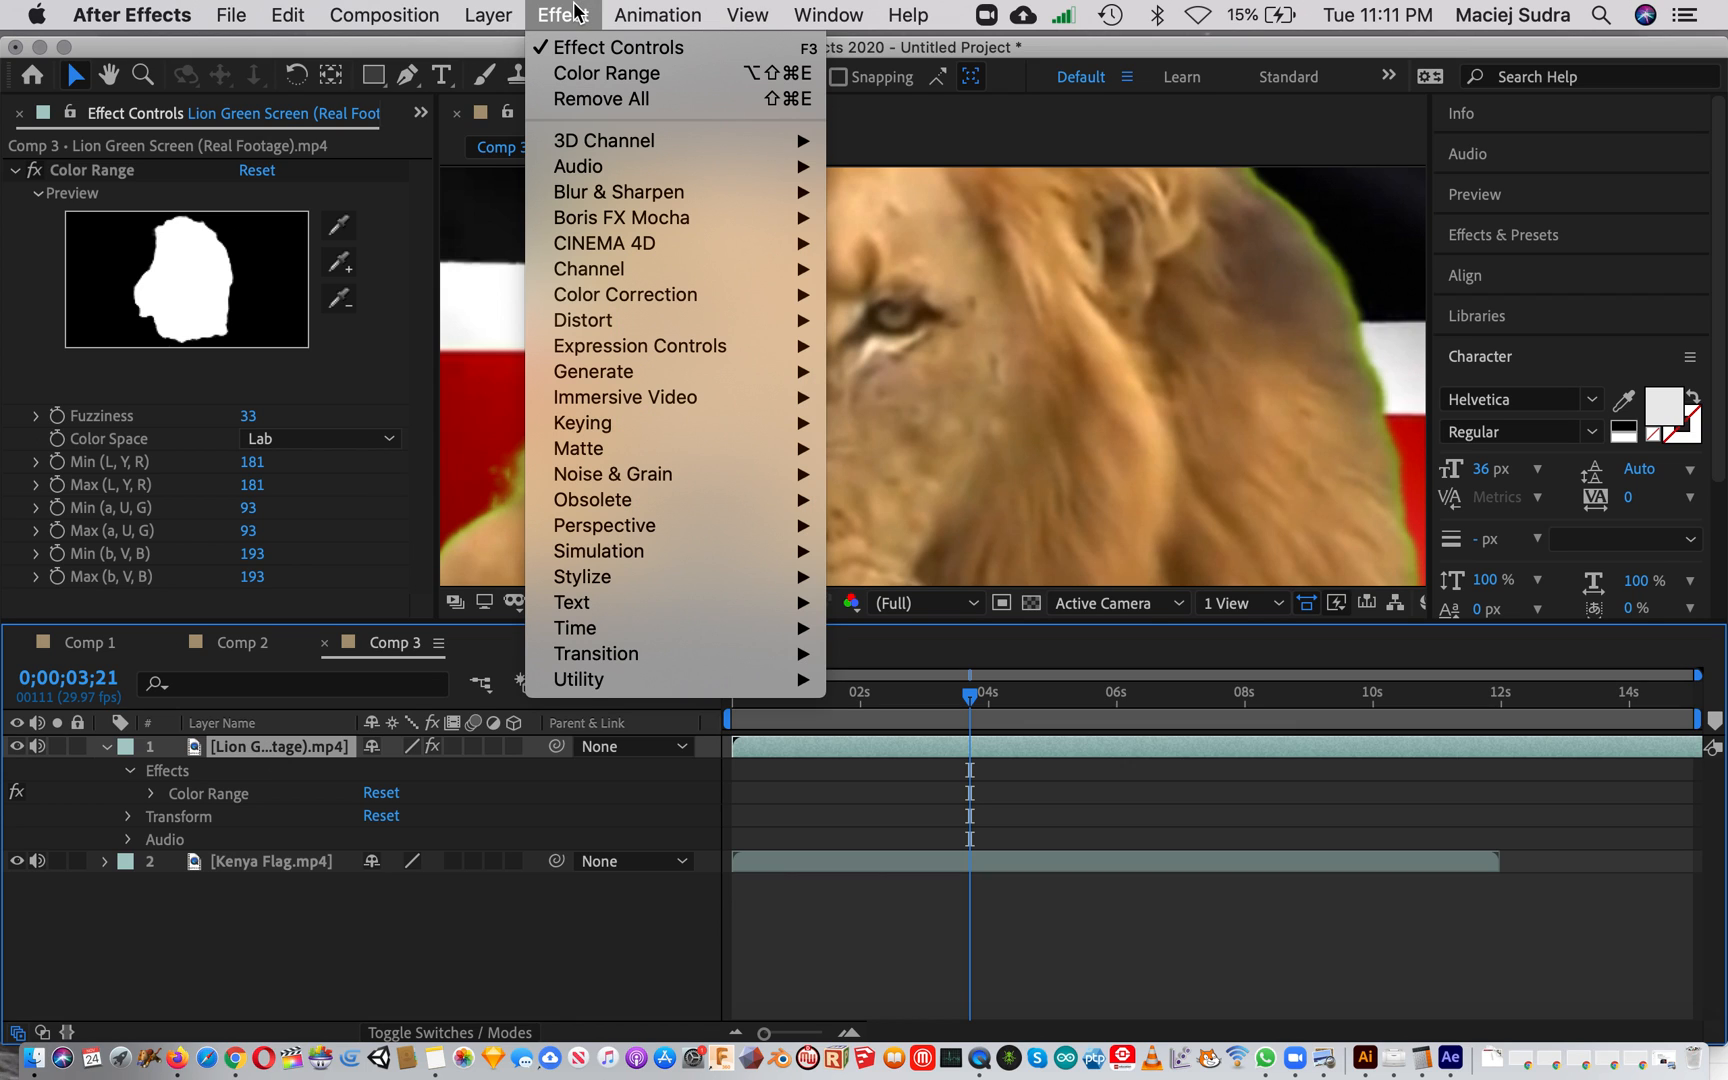
mouse_move(605, 425)
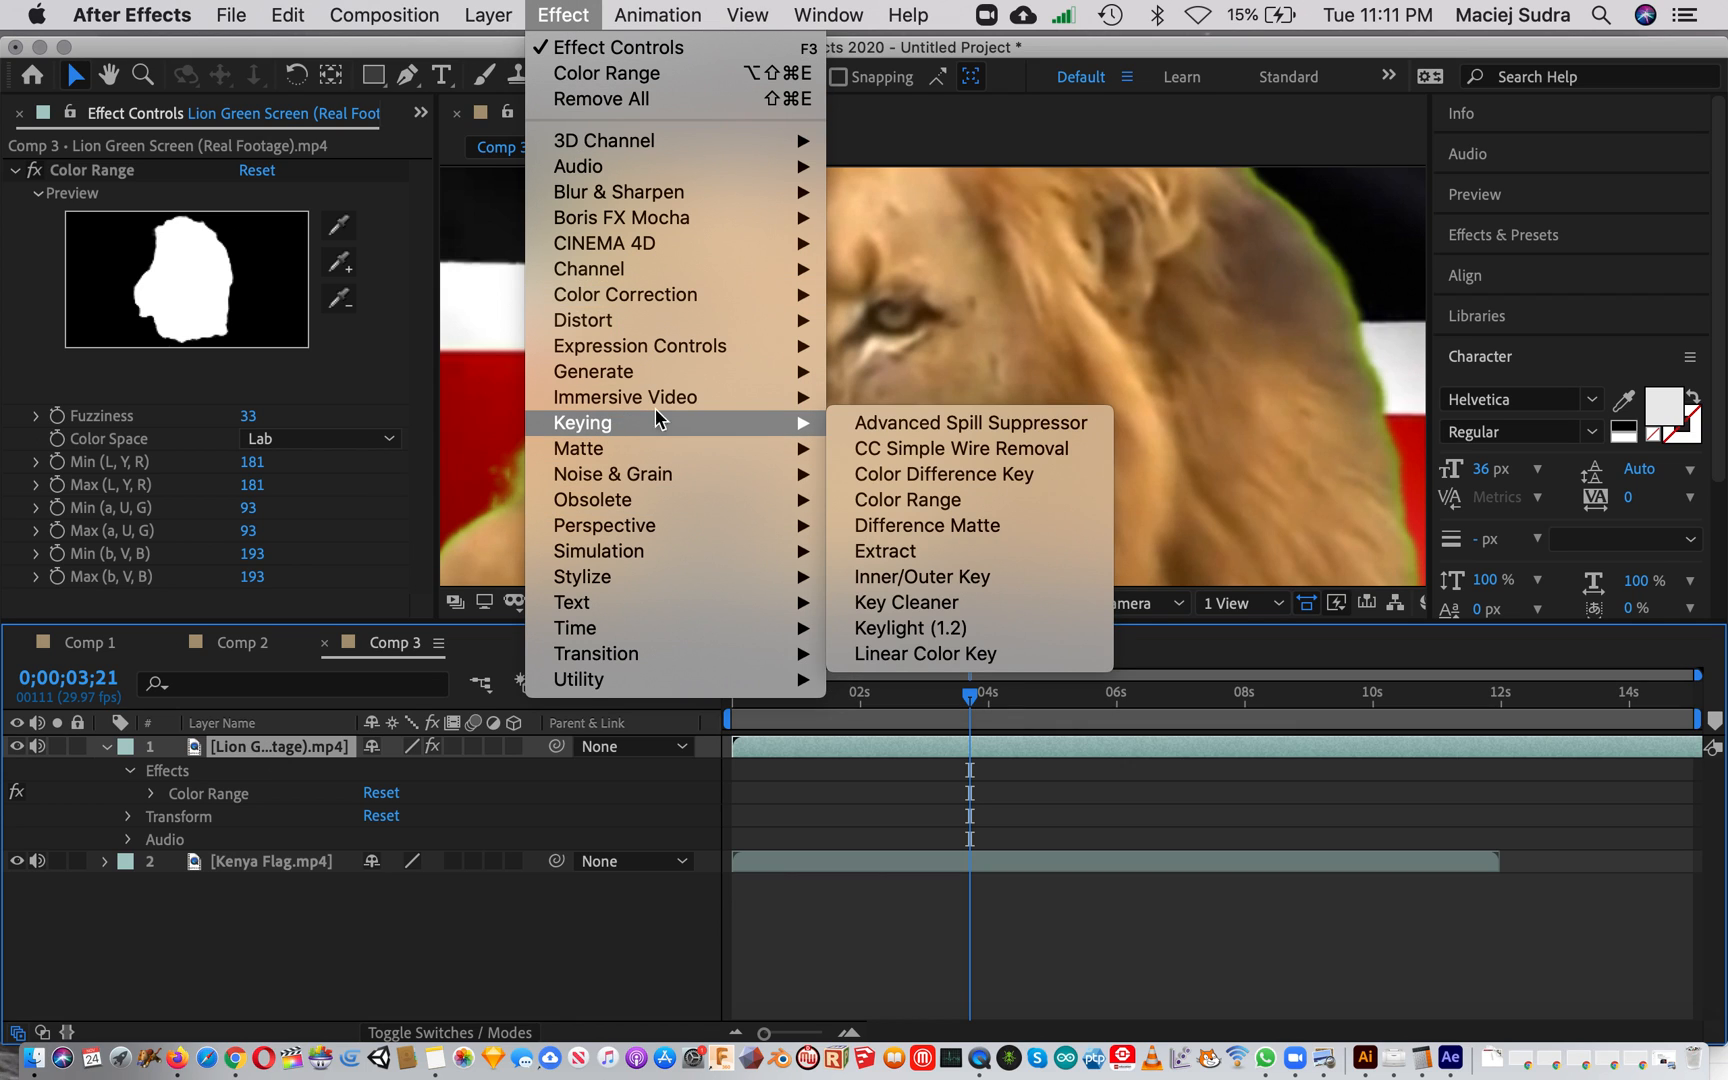
left_click(925, 498)
left_click(338, 256)
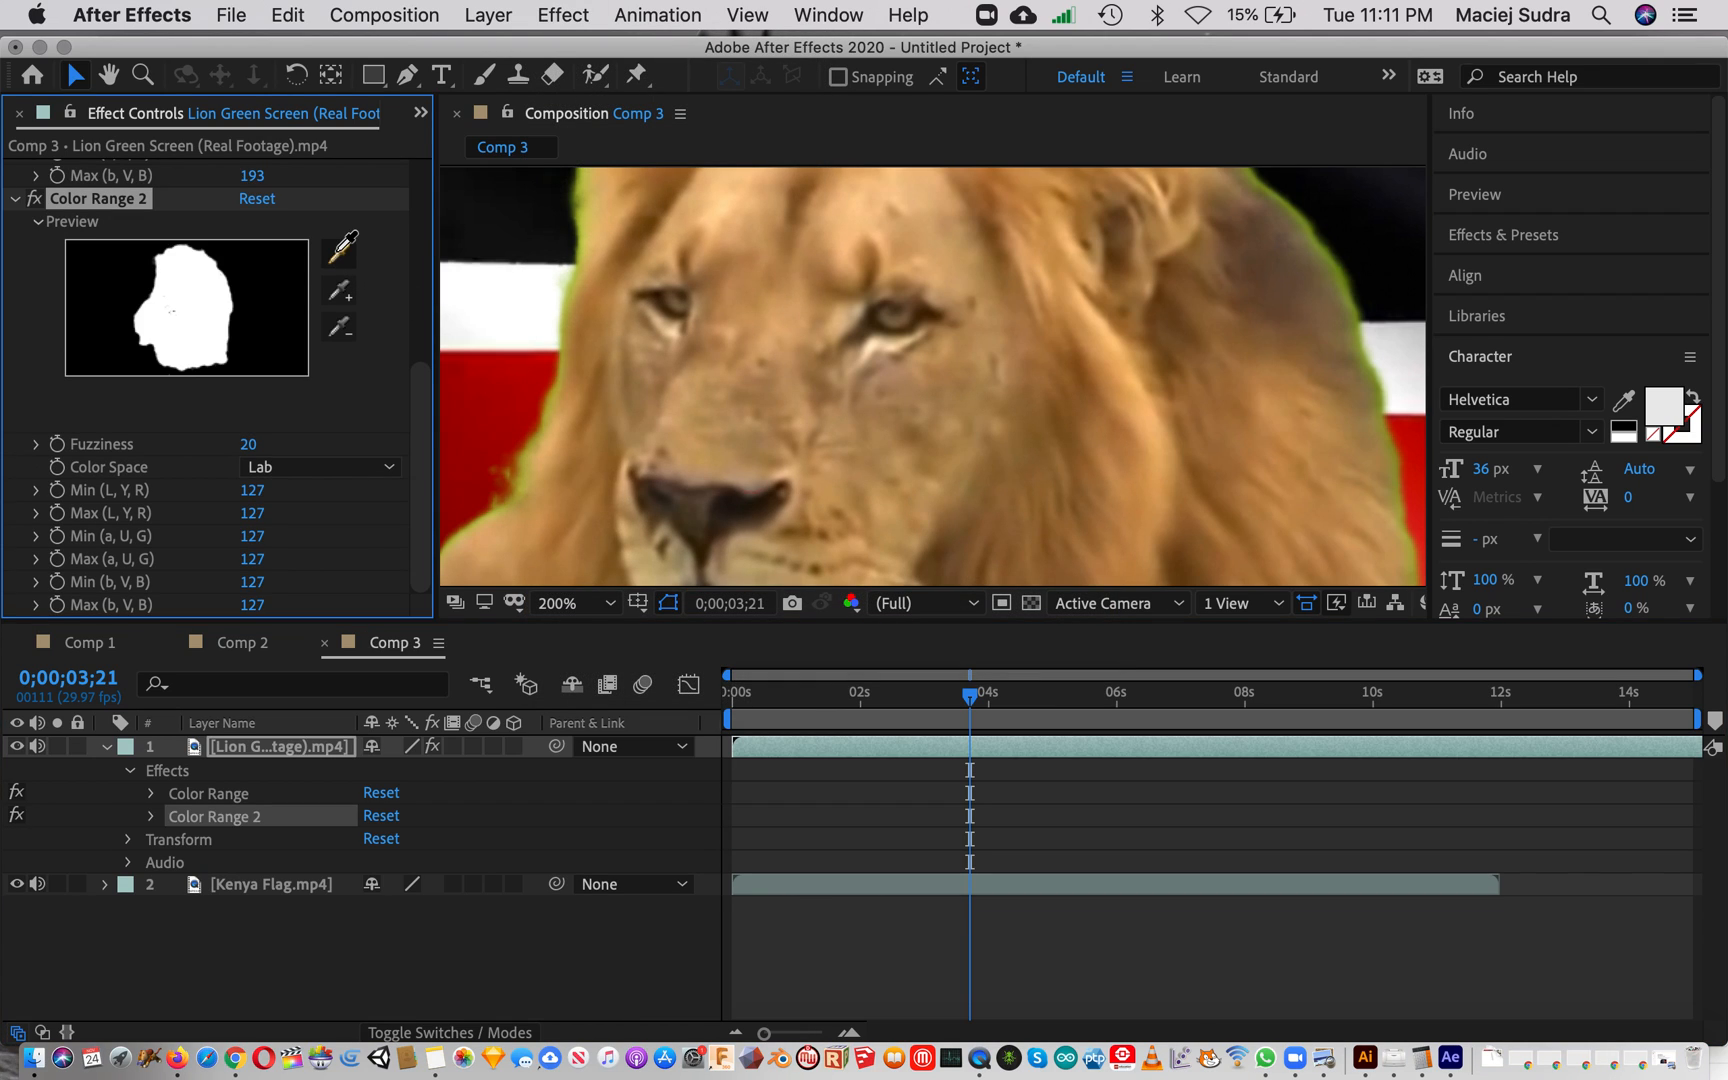
left_click(581, 197)
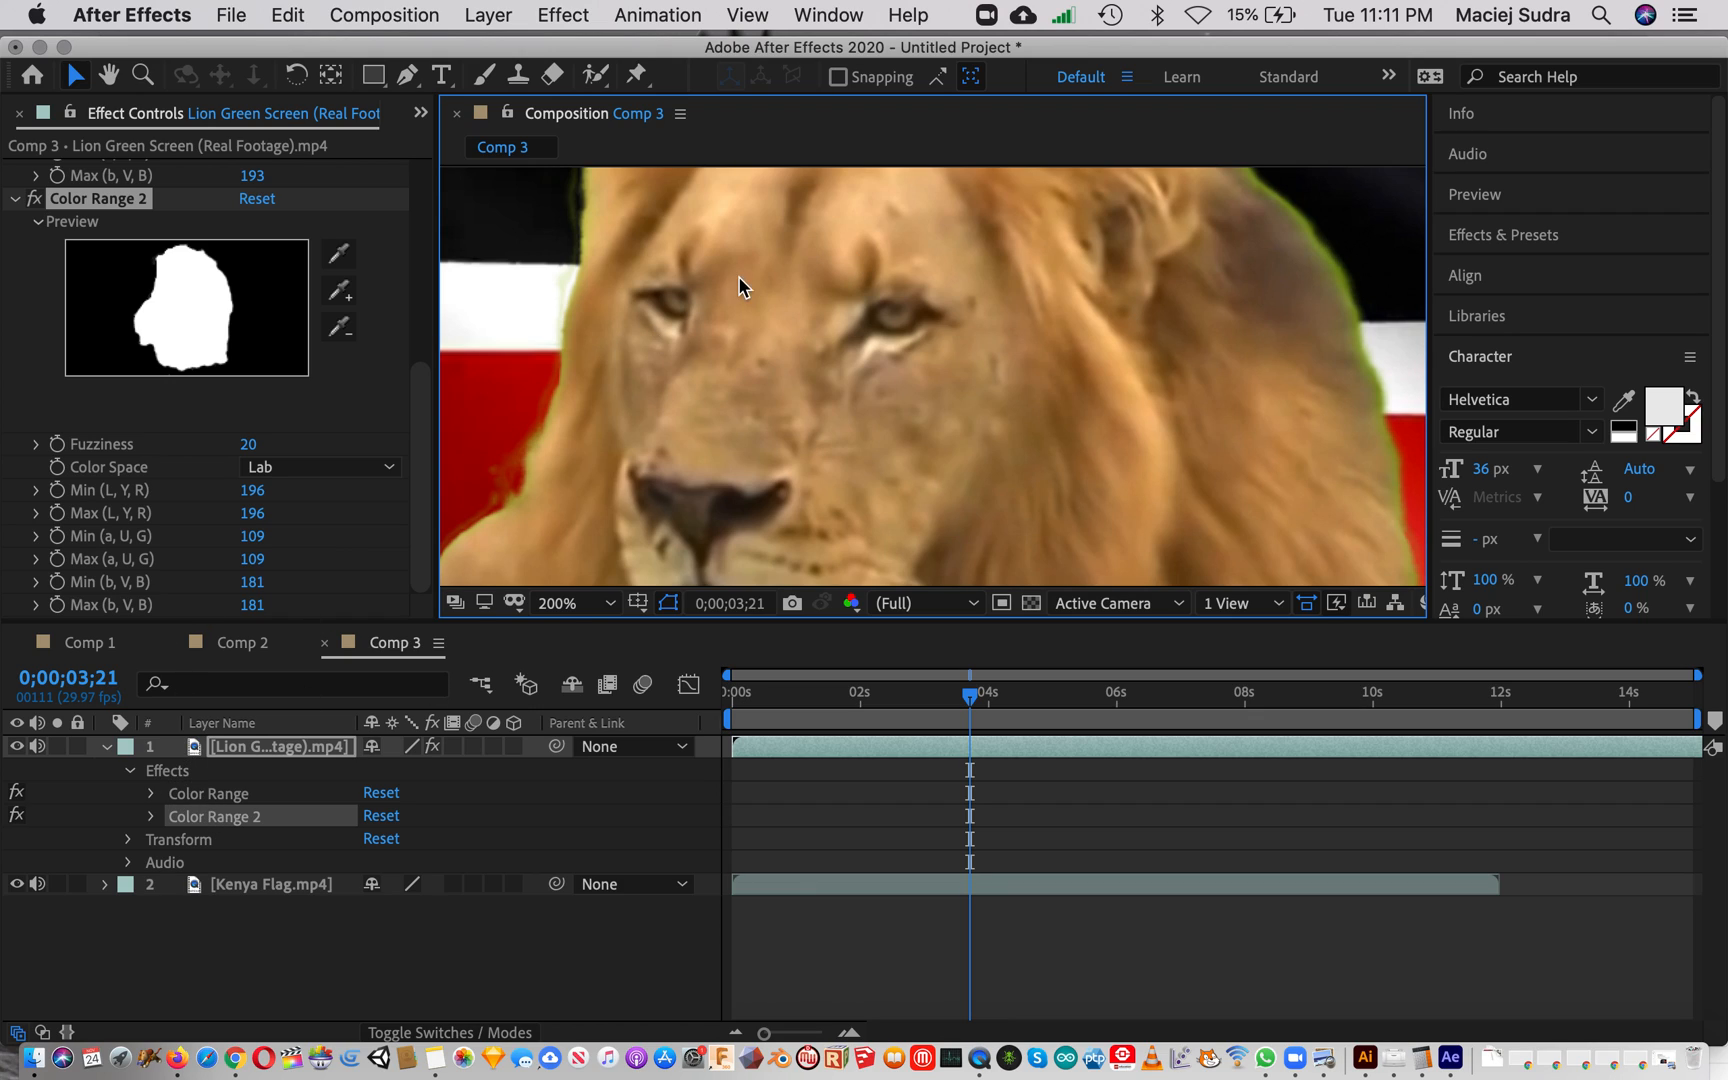
Add a third Color Range effect to the lion layer and sample the green fringe along the lion's back
left_click(563, 14)
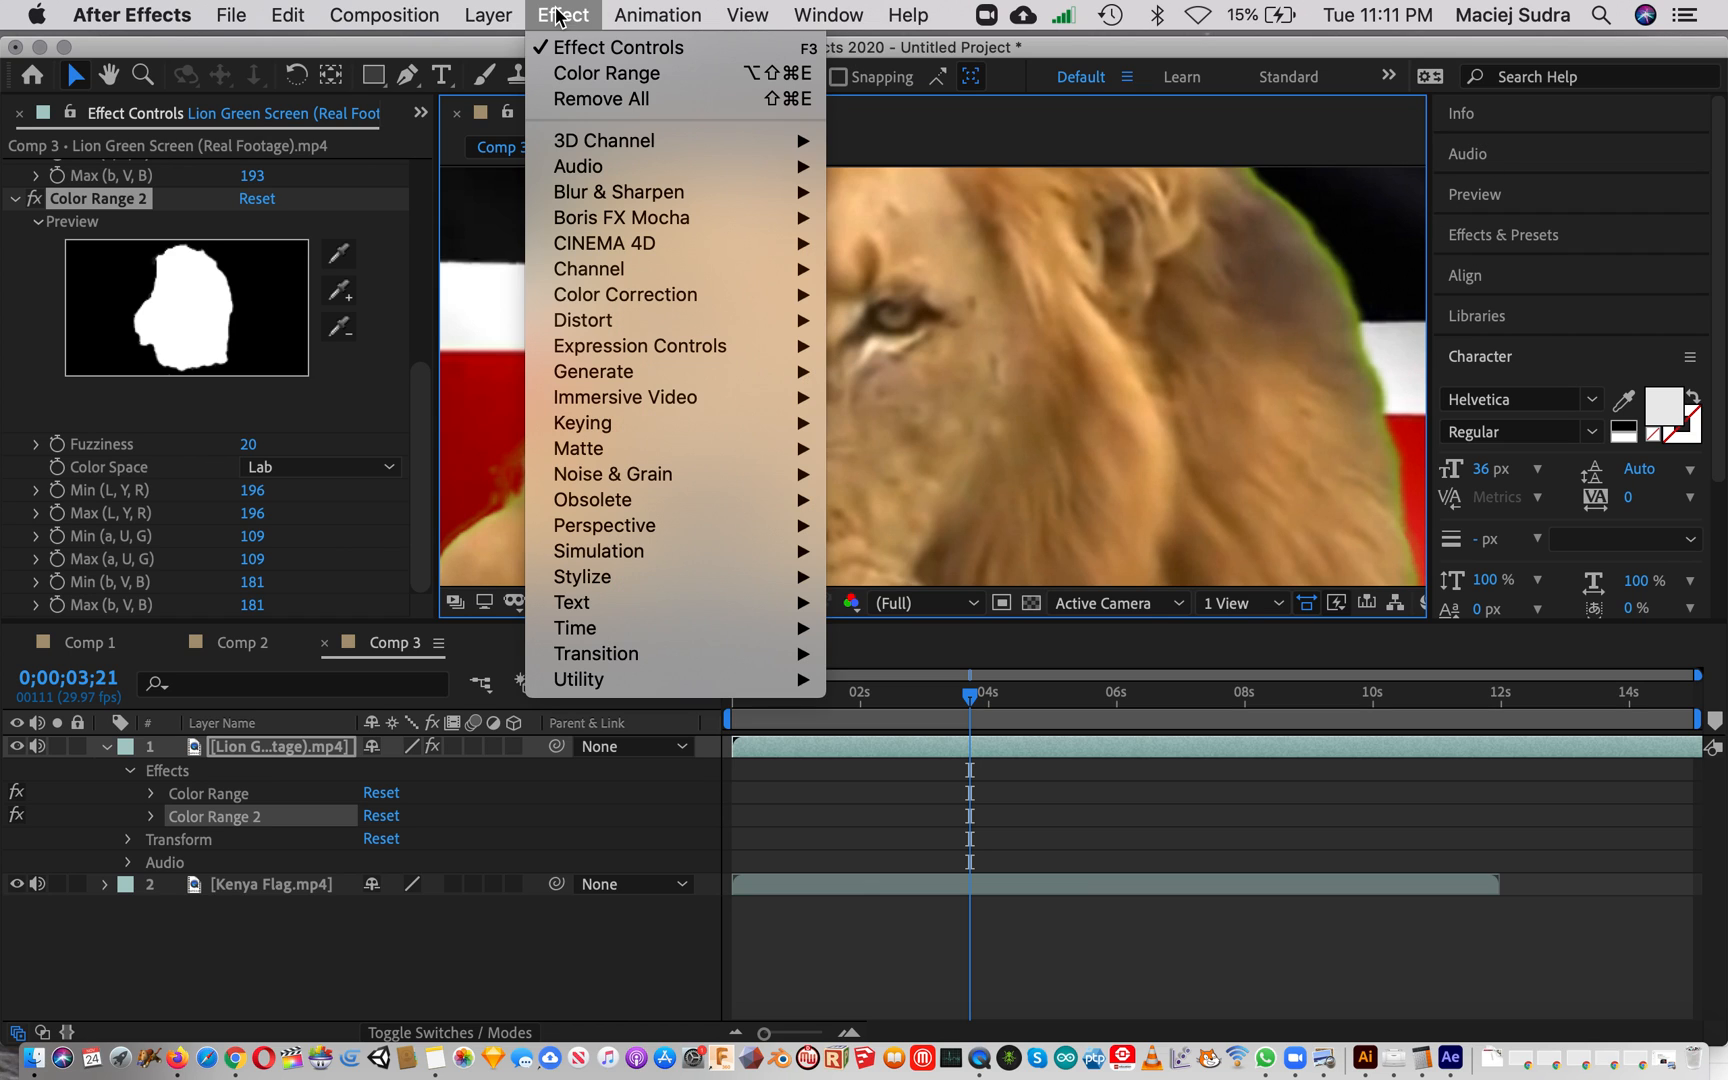
mouse_move(643, 445)
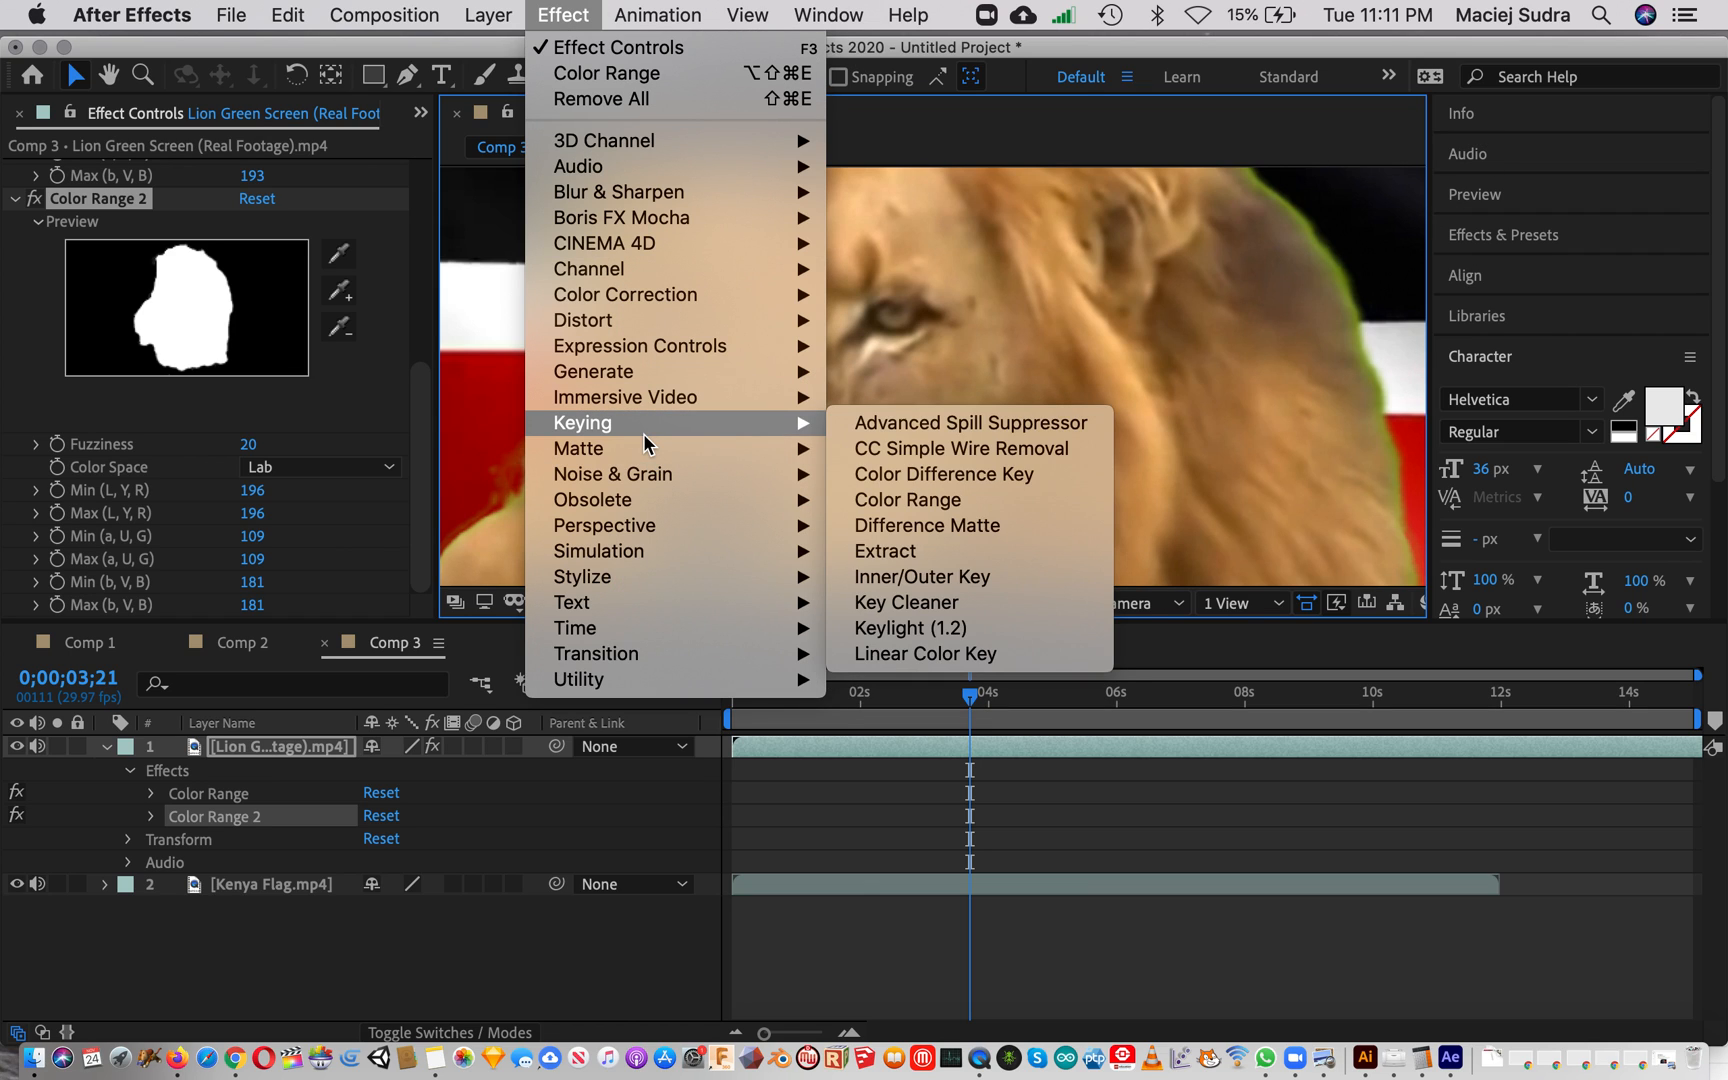
left_click(929, 495)
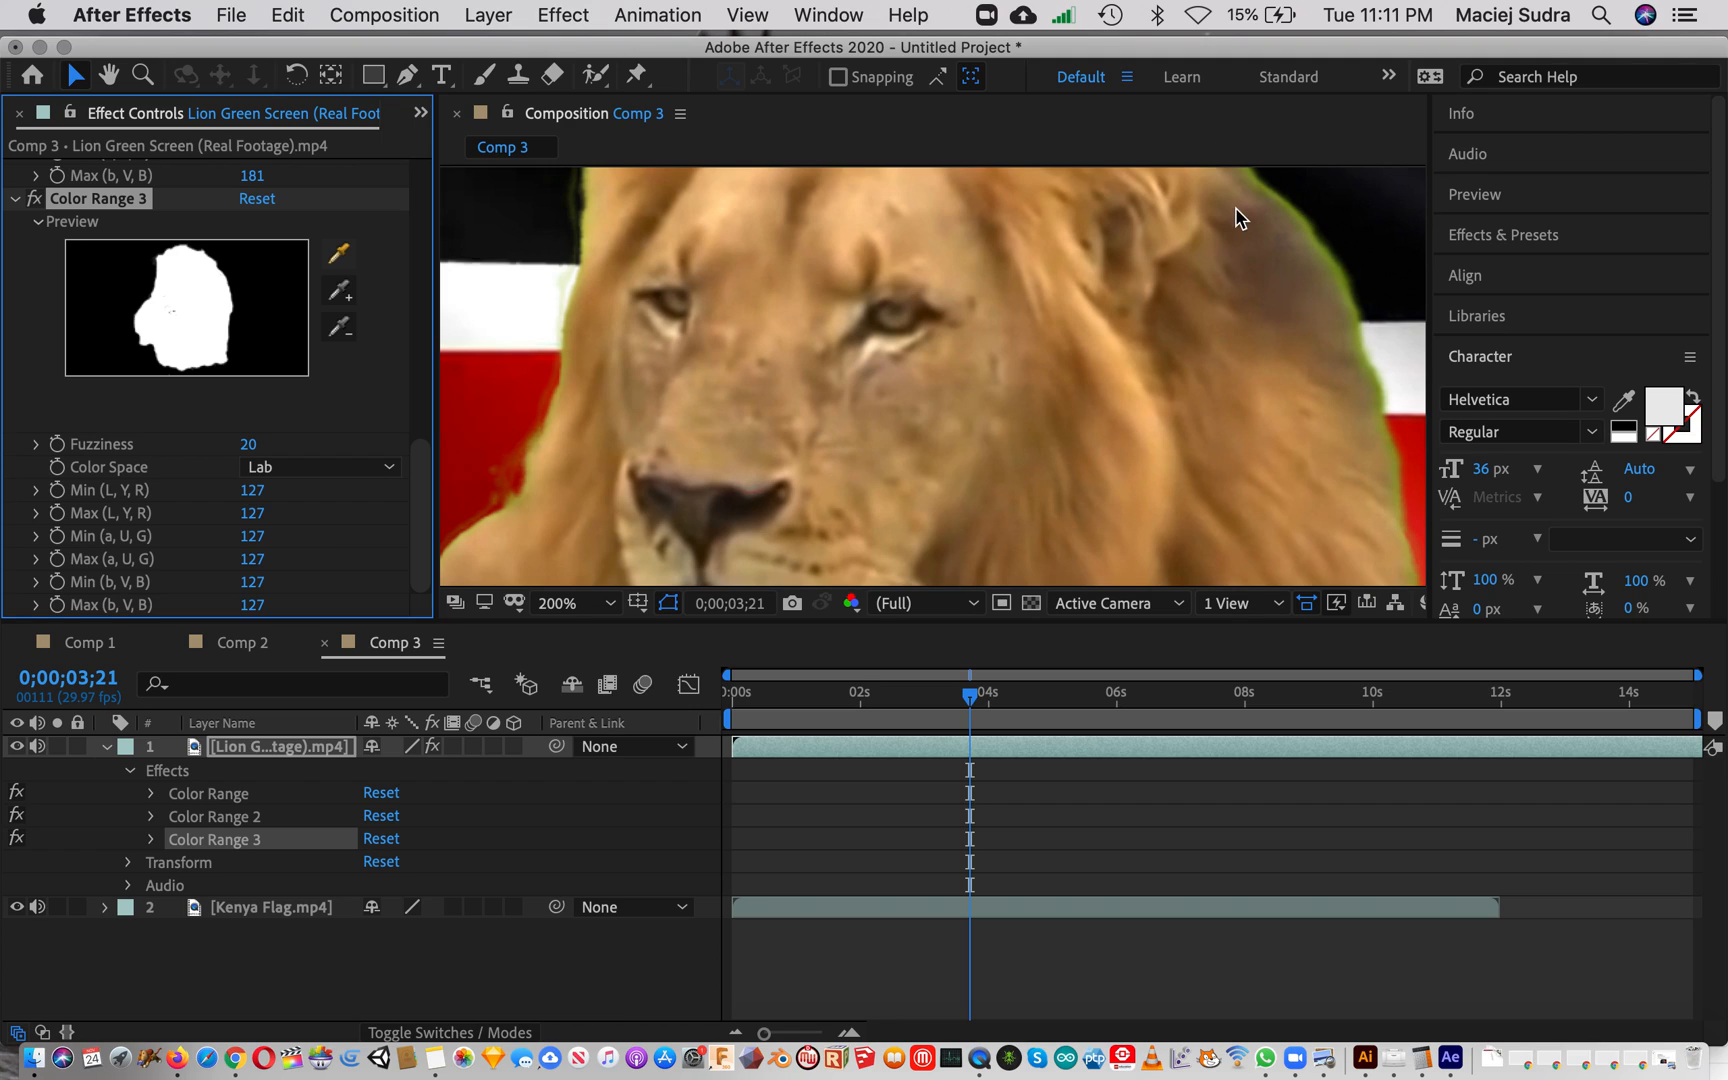
left_click(336, 254)
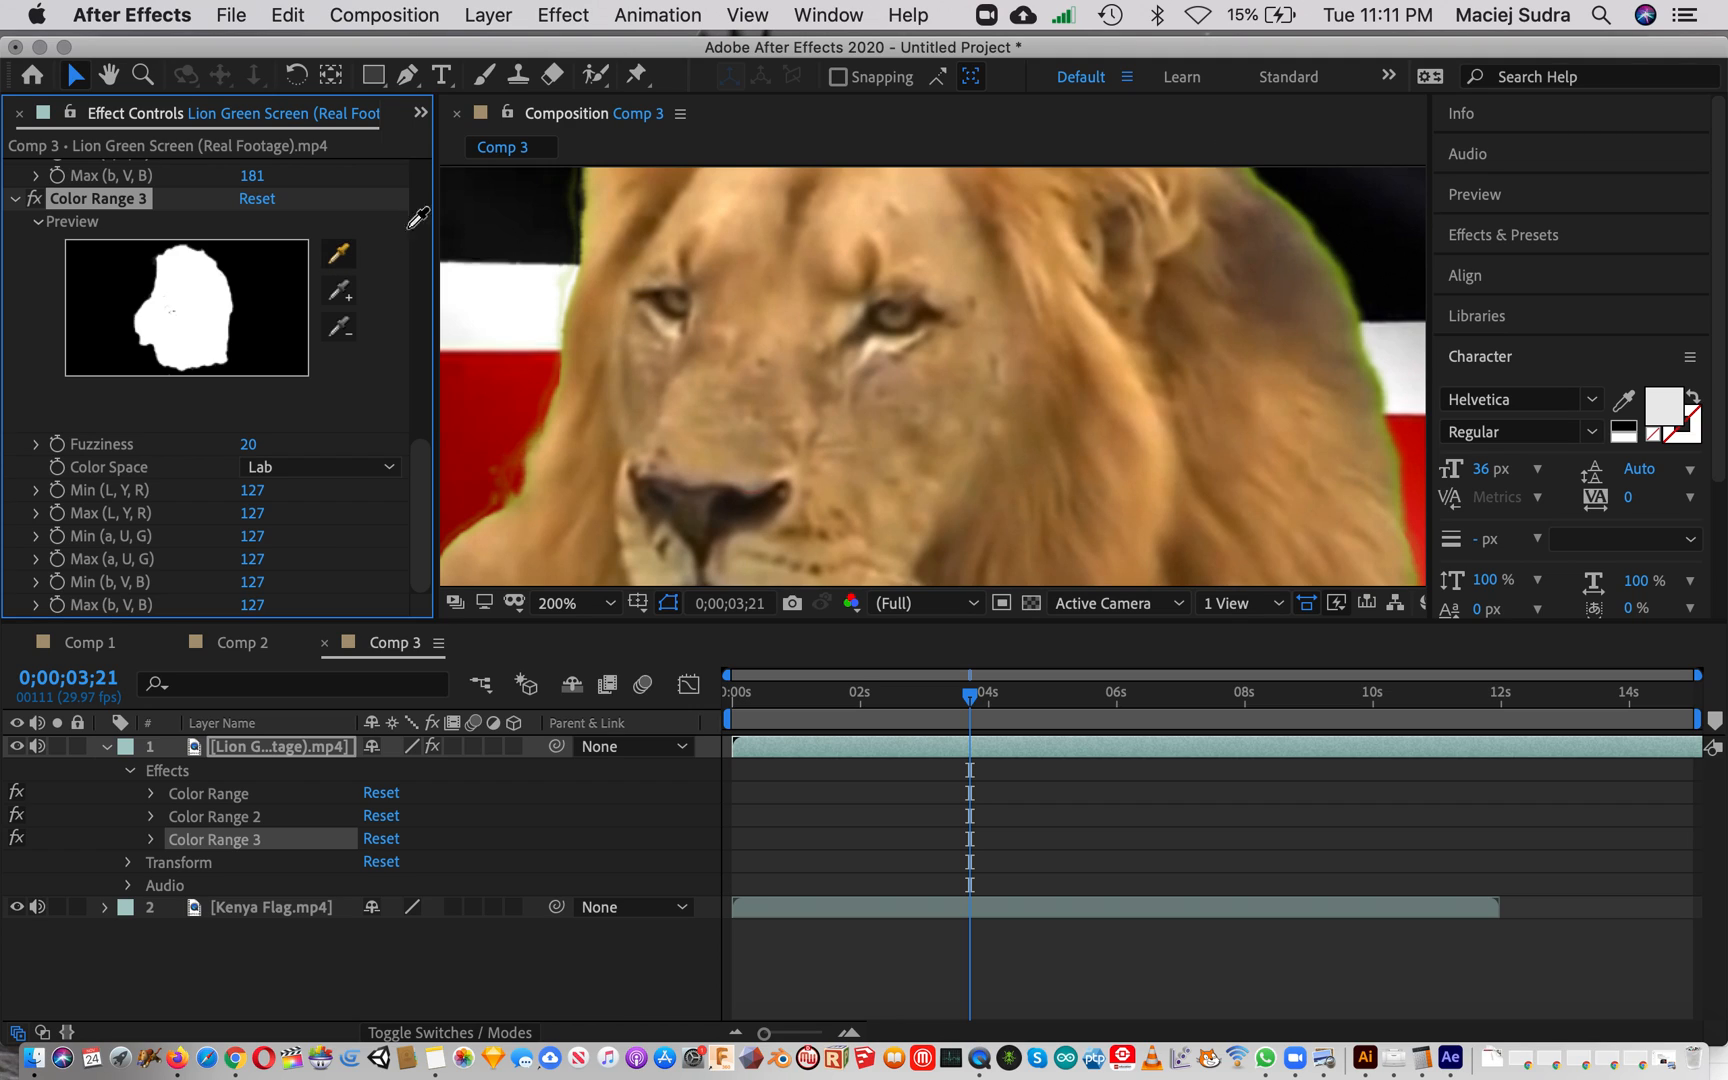
left_click(1340, 270)
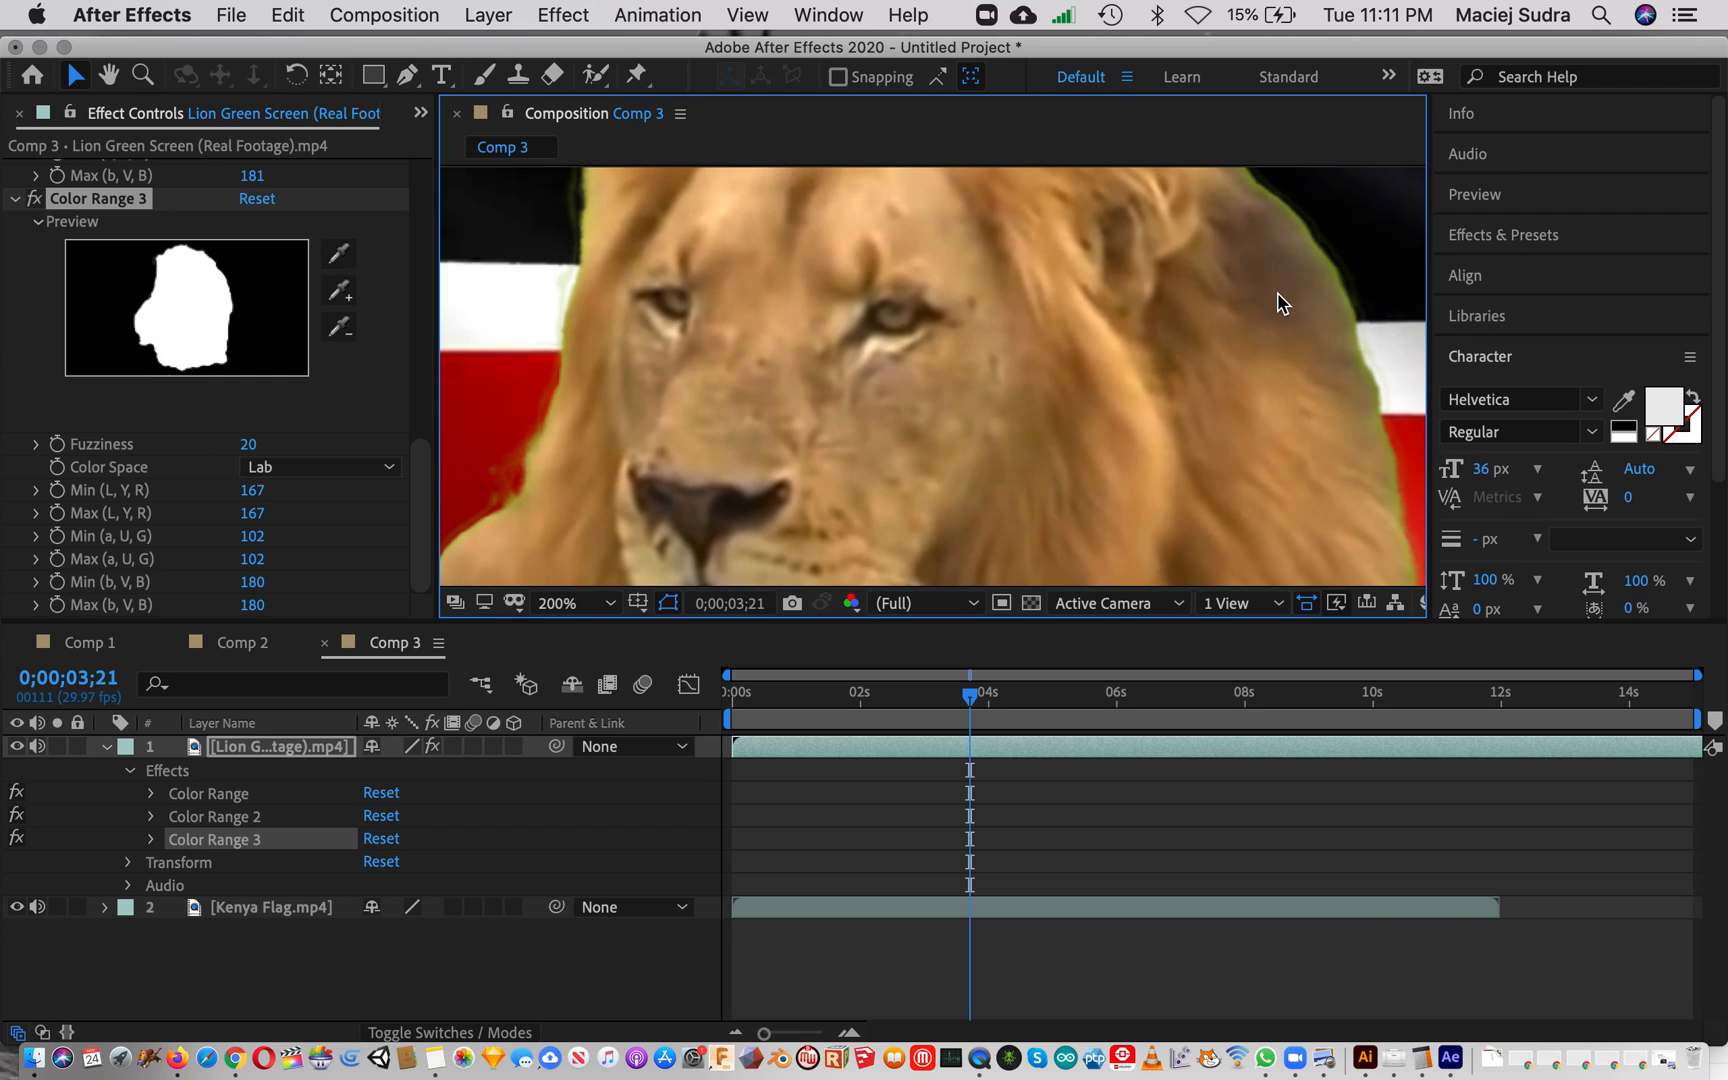
scroll(955, 309, "down", 4)
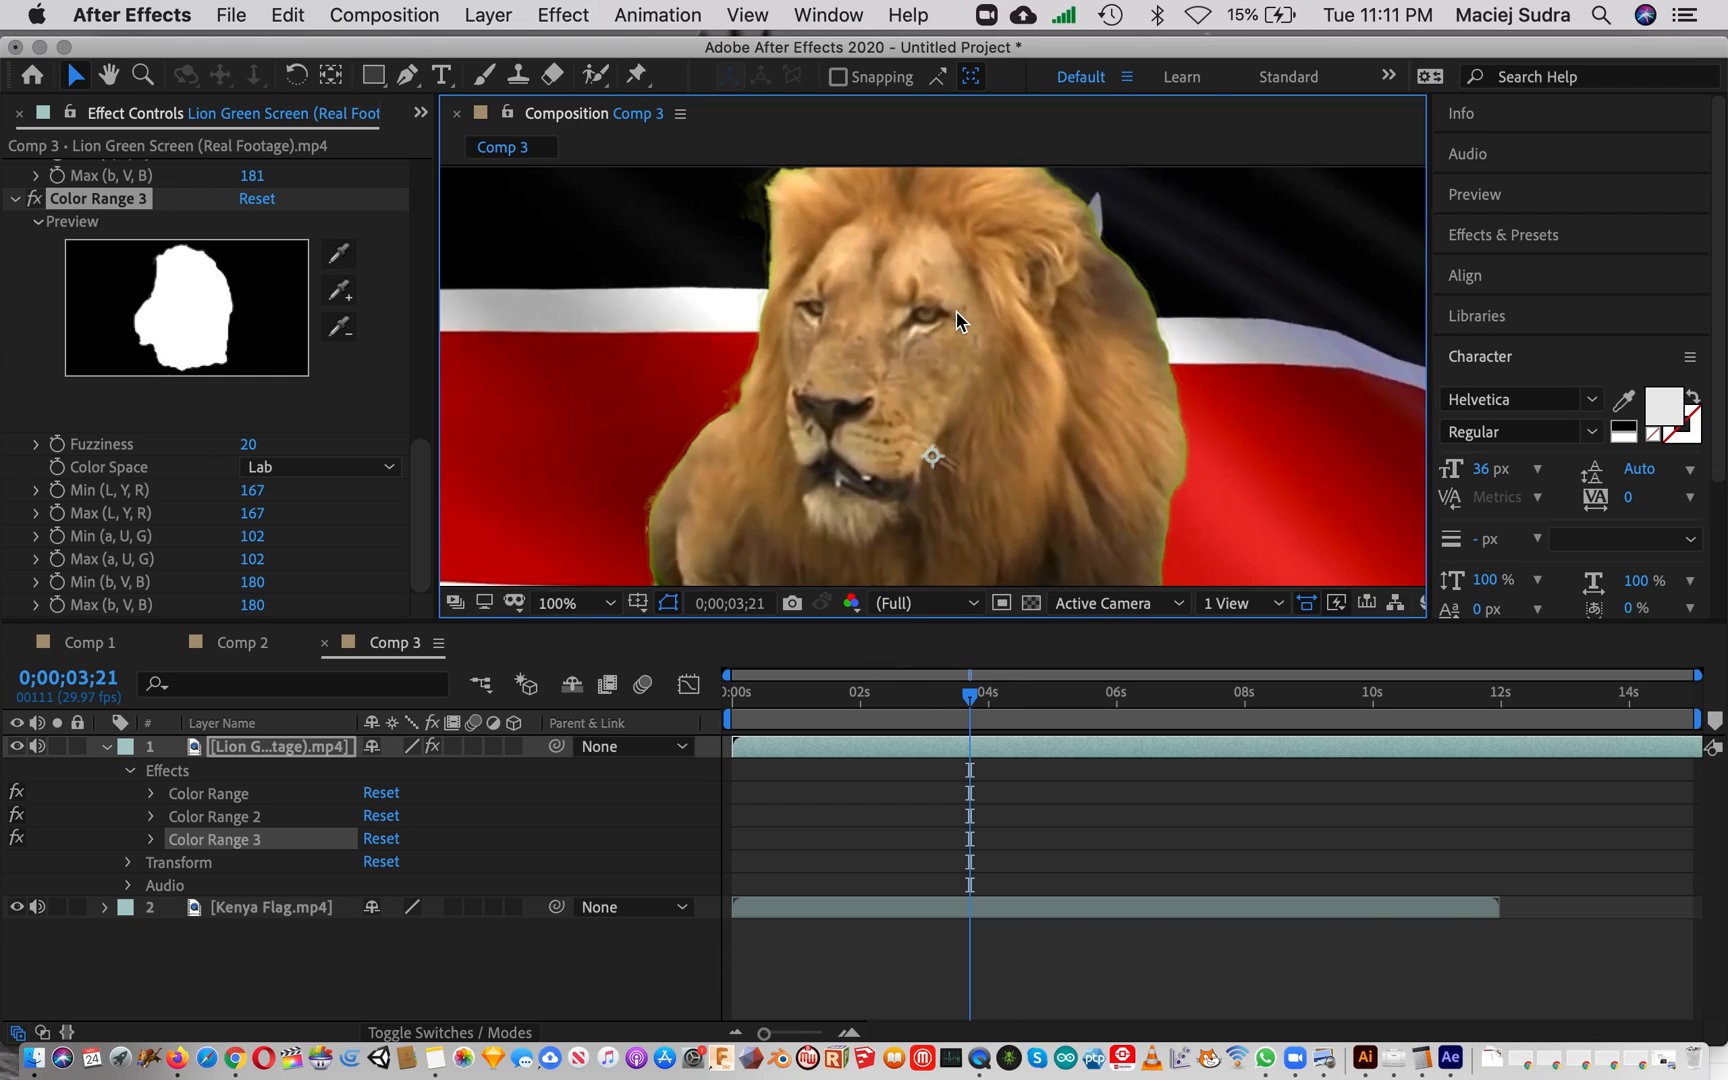
scroll(956, 314, "up", 2)
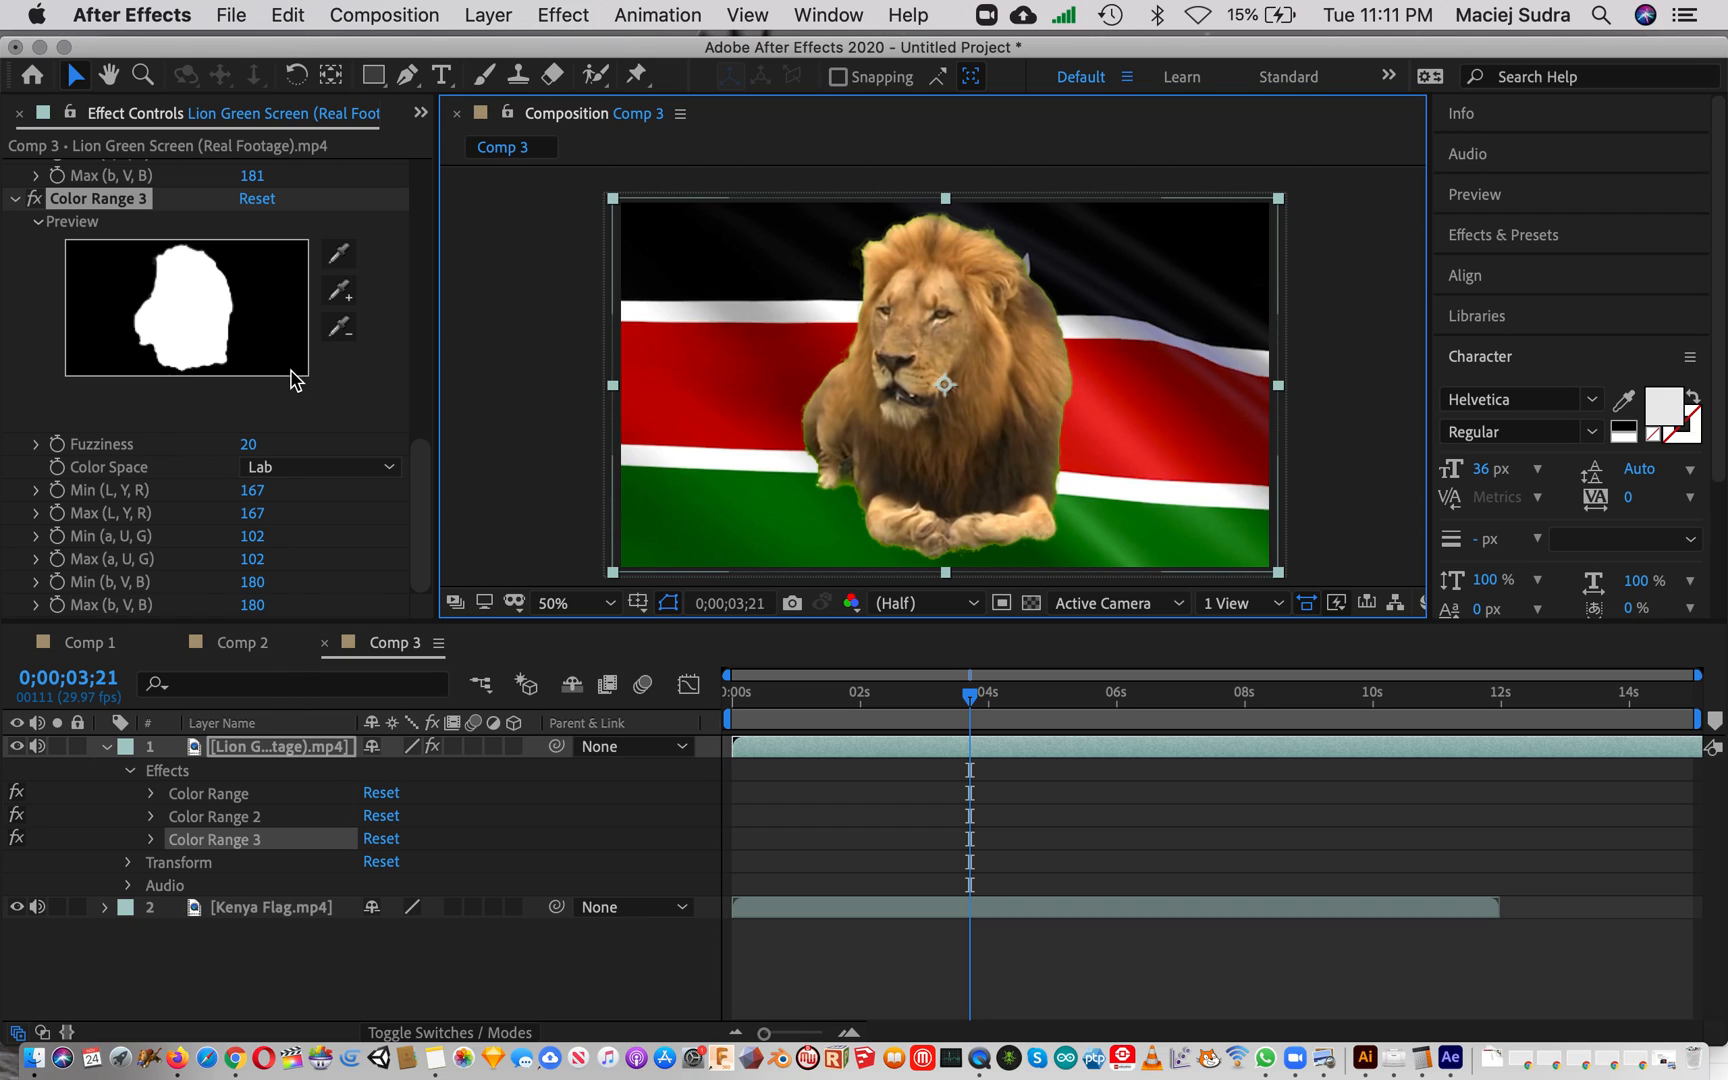
Try to subtract a colour sampled at the mane's upper edge from the third Color Range key, and check the cutout at 0;00;04;29
left_click(341, 326)
left_click(344, 328)
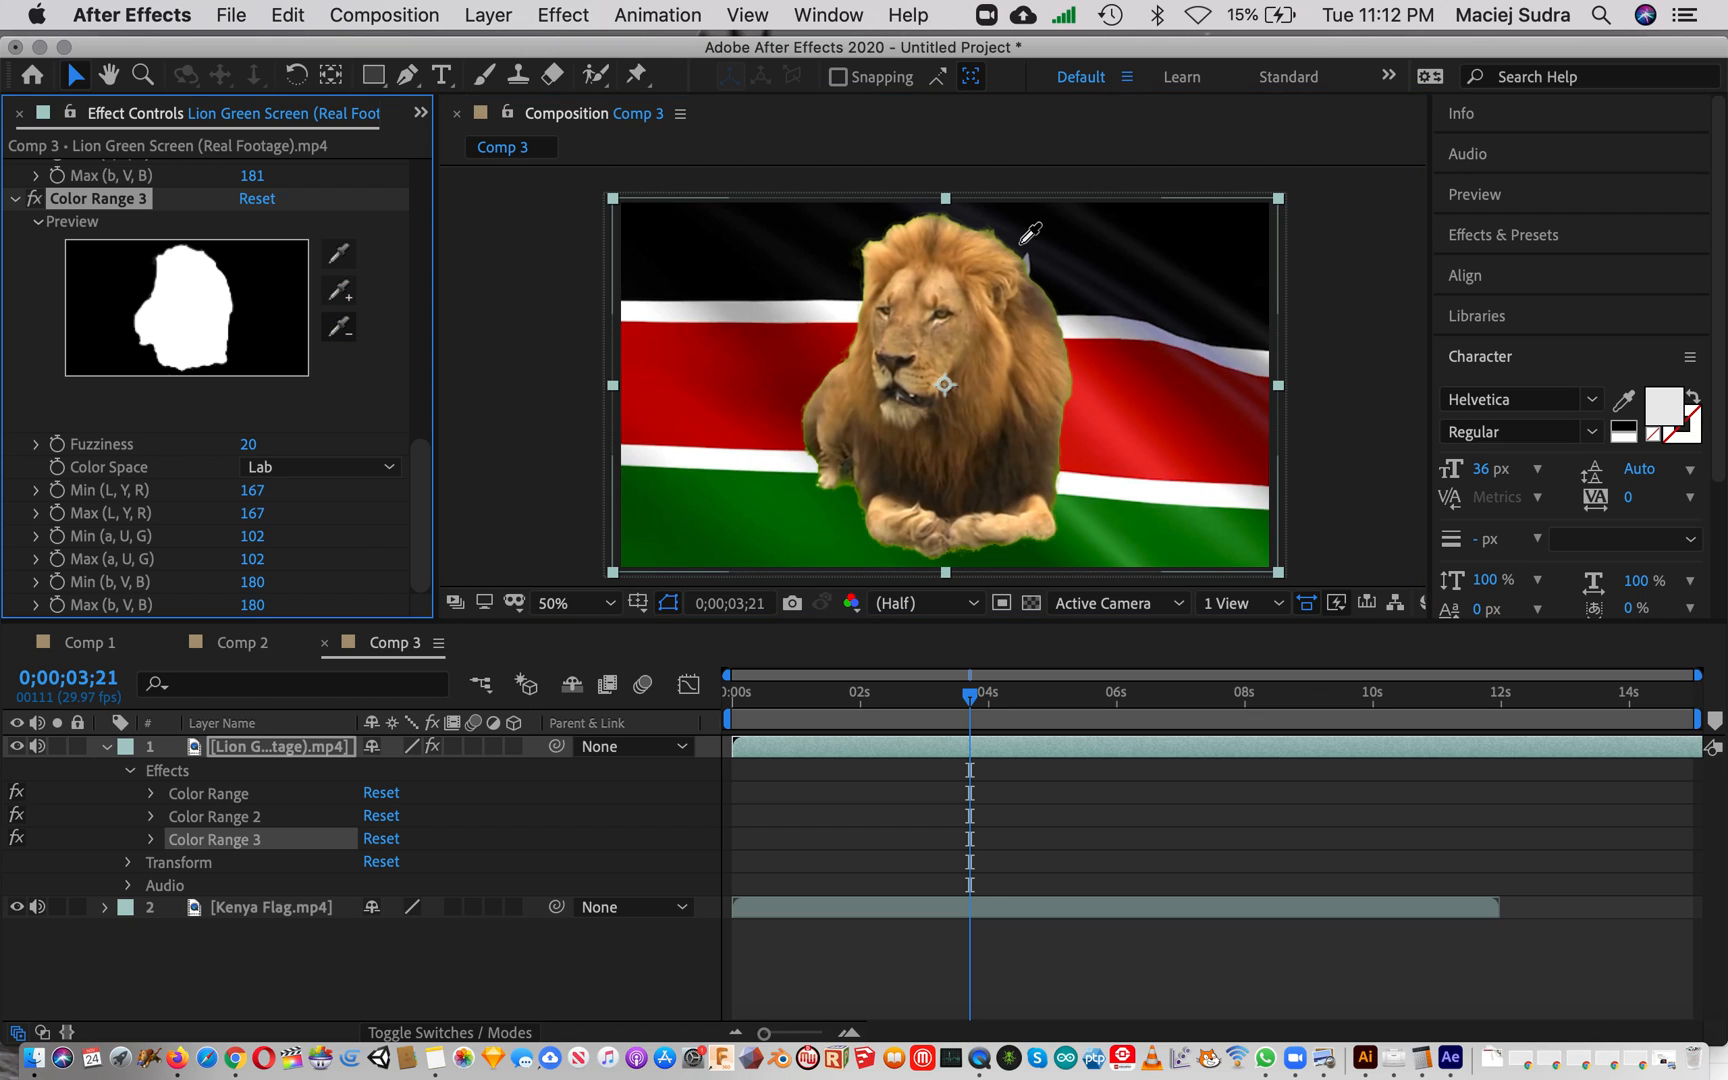
left_click(991, 231)
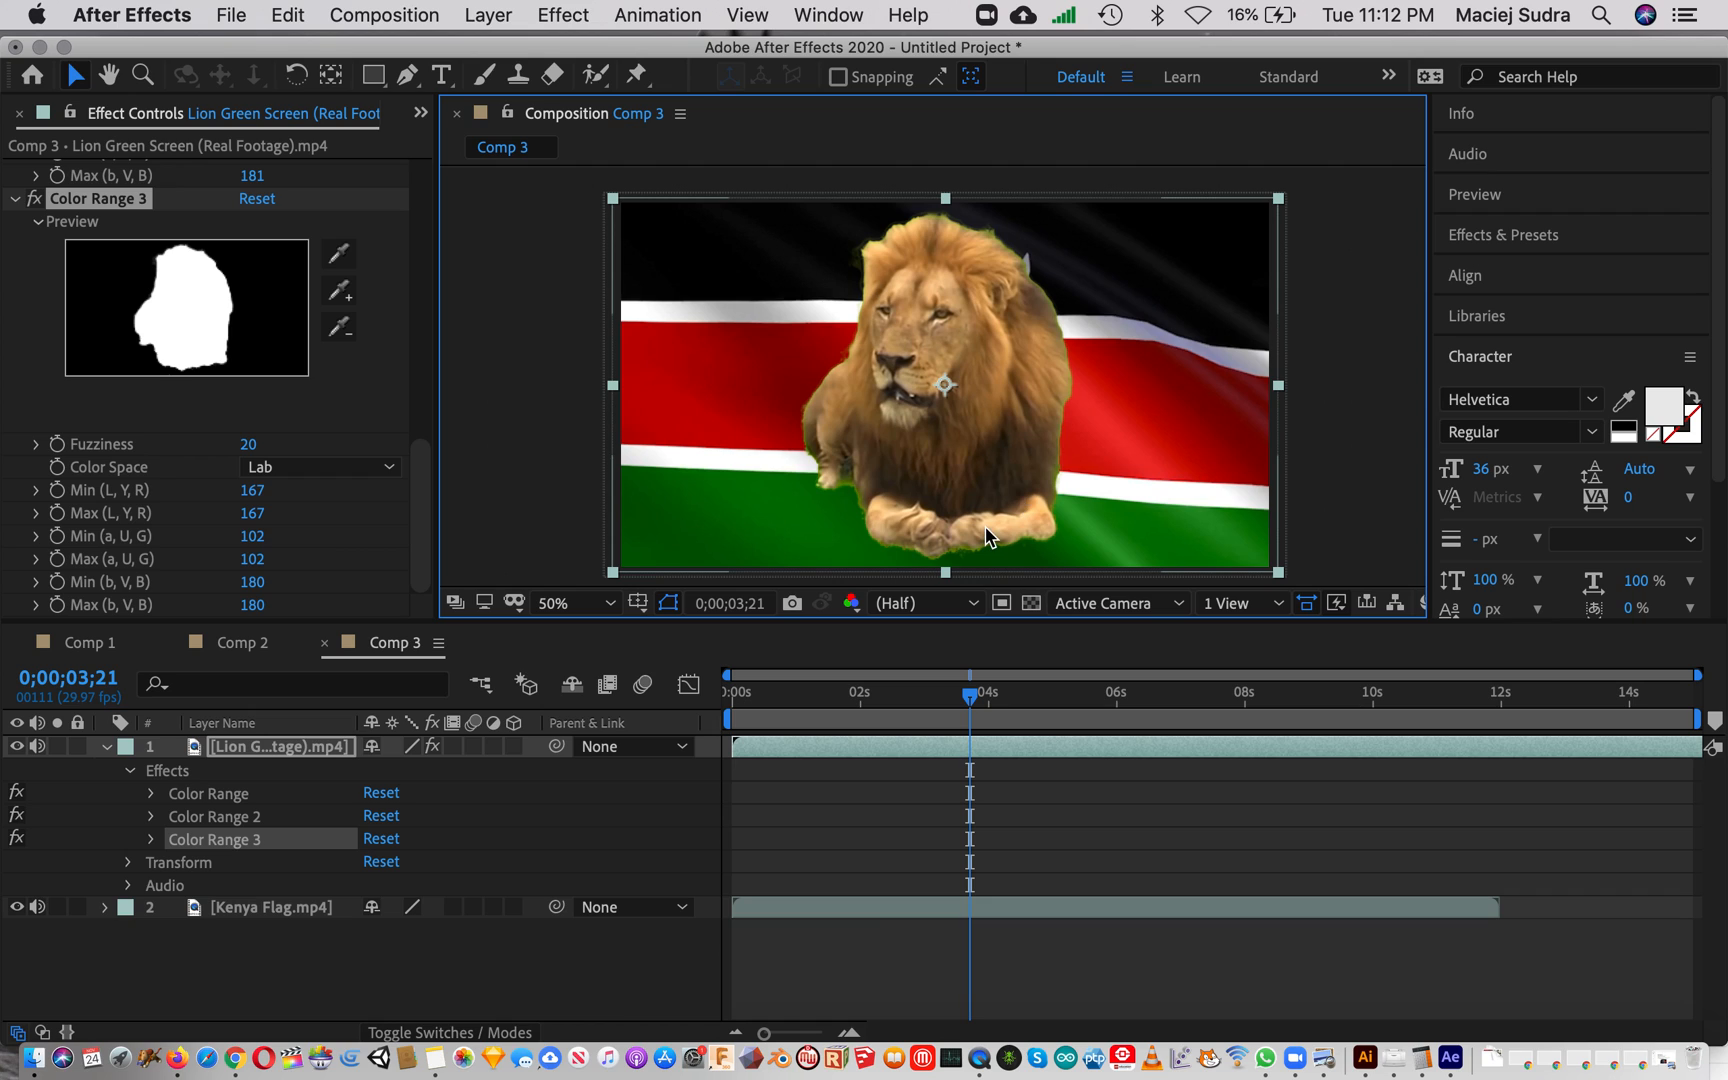
left_click_drag(975, 703, 1050, 707)
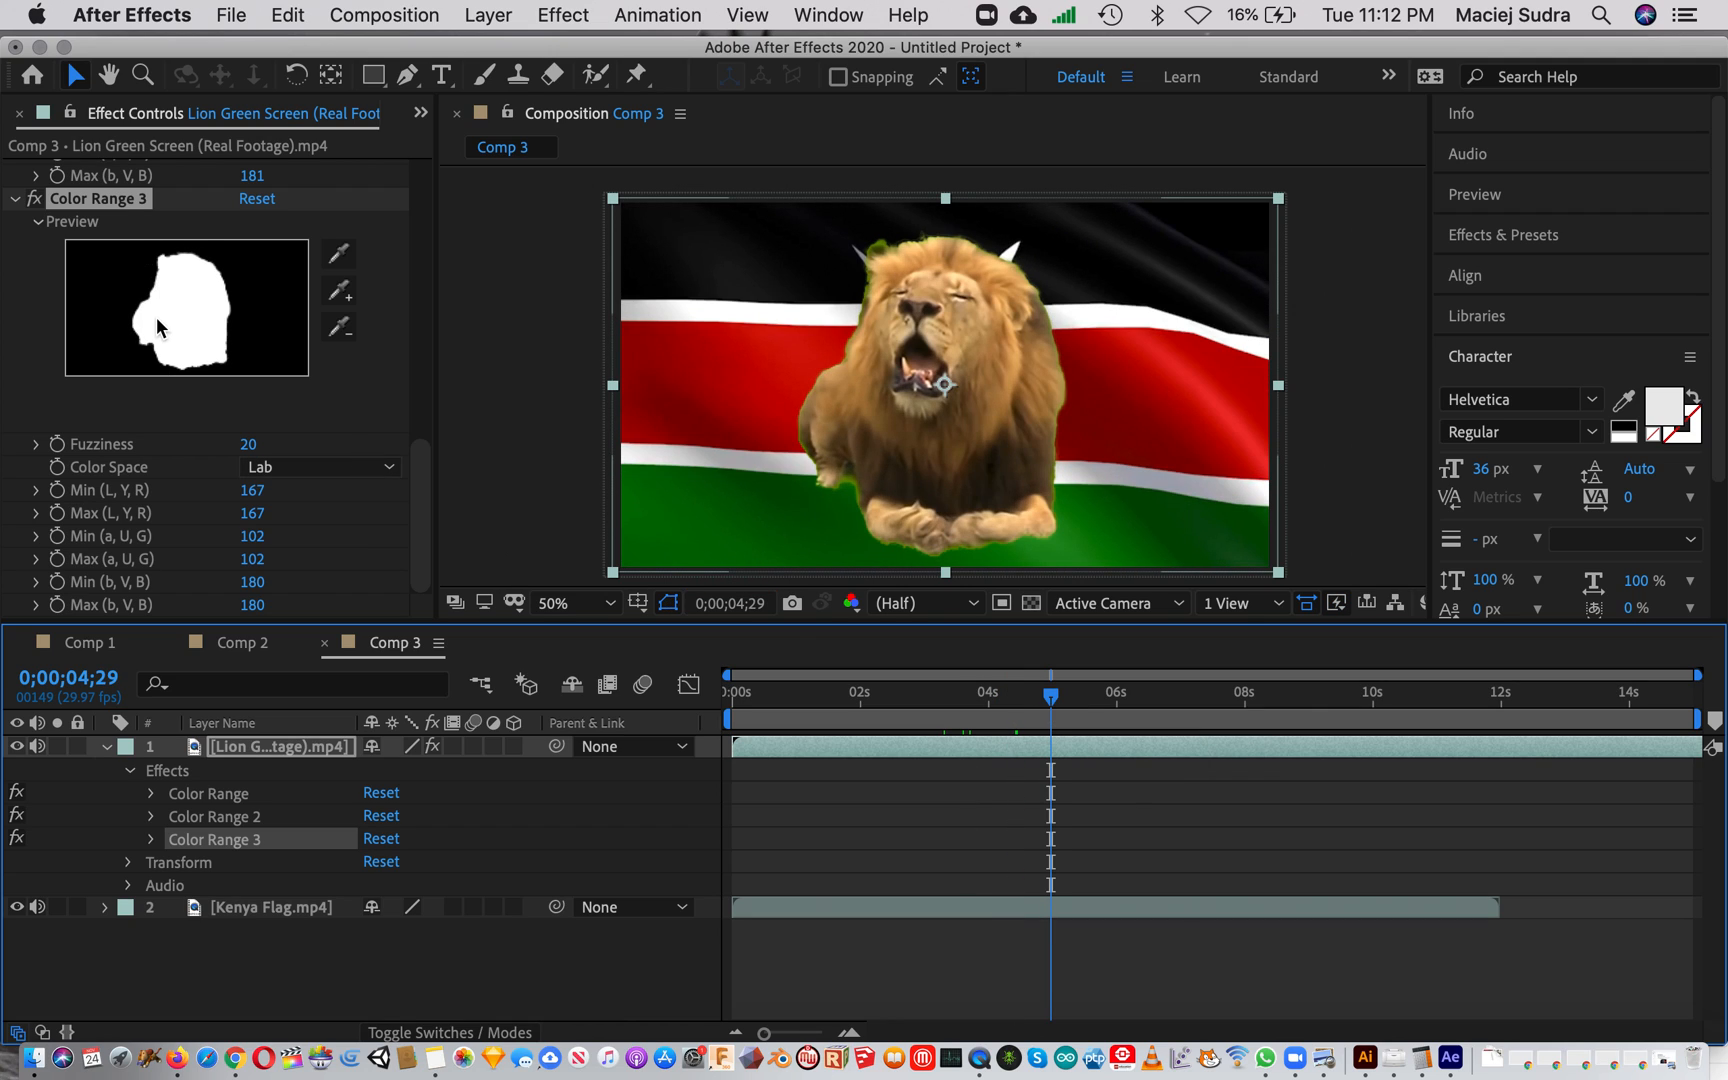
Nest Comp 1 centred above the lion layer in Comp 3 and preview it at 0;00;00;15
scroll(157, 317, "up", 10)
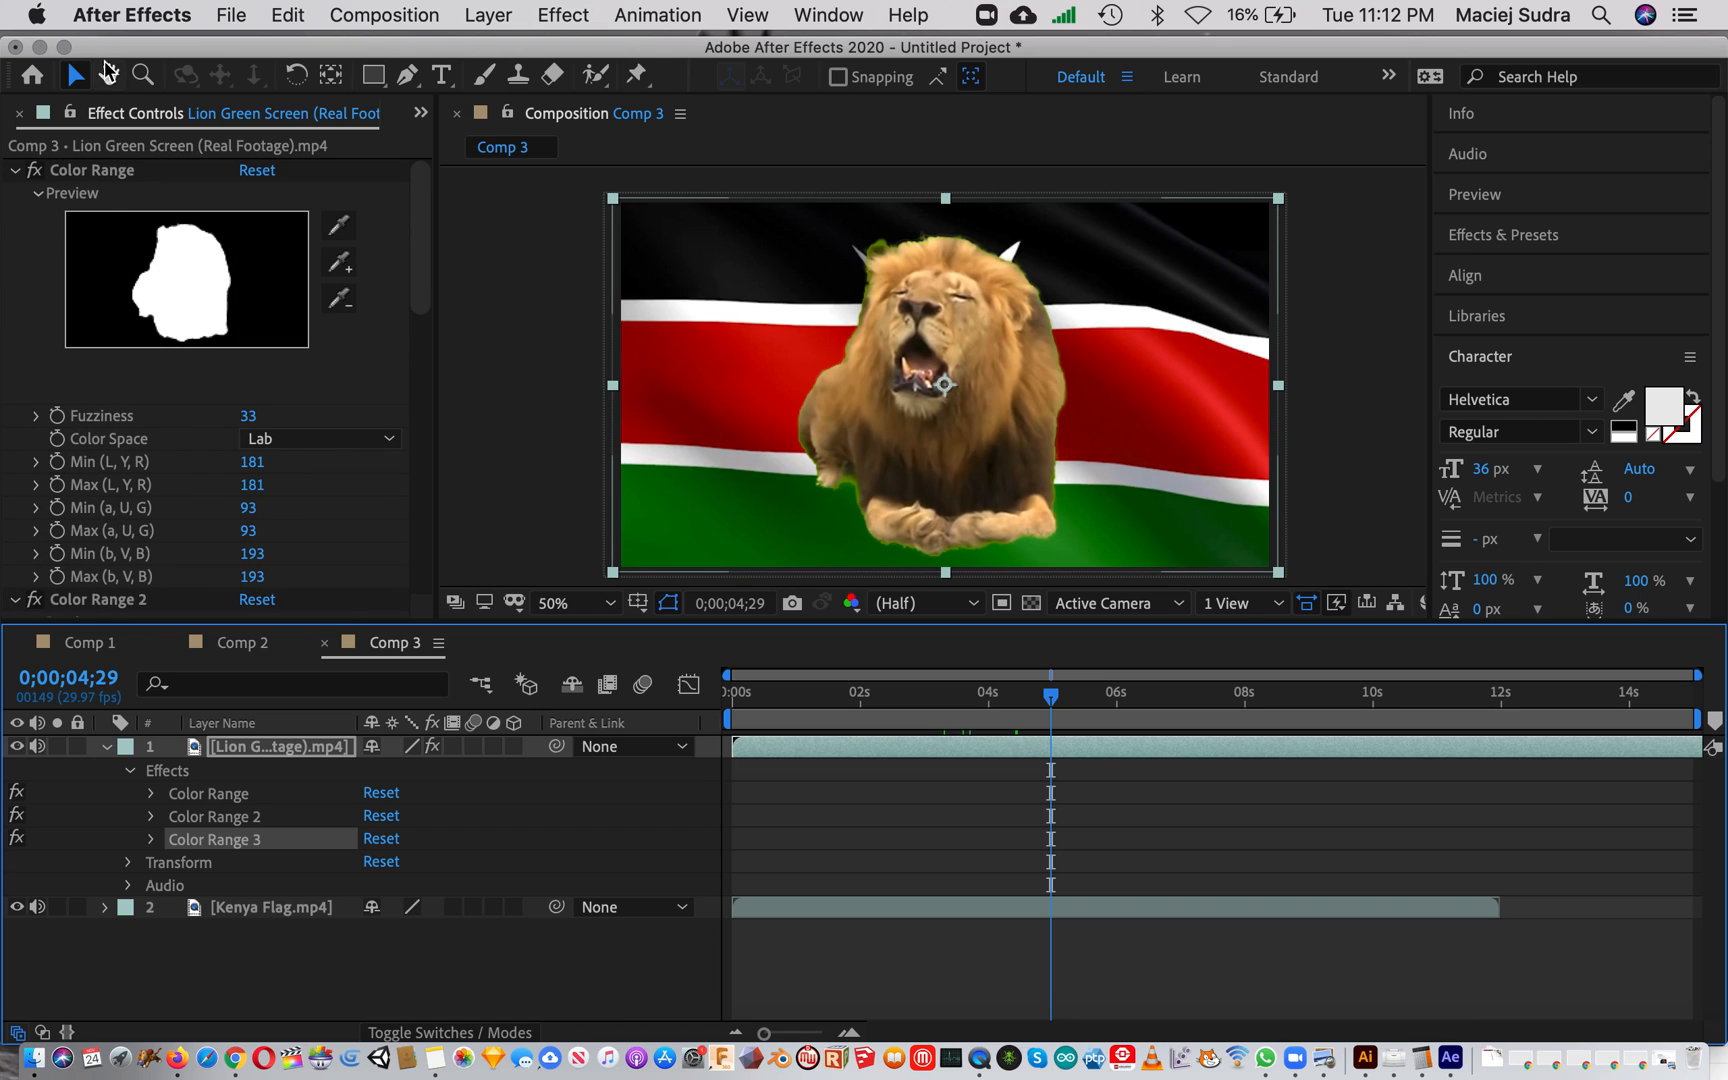
left_click(18, 113)
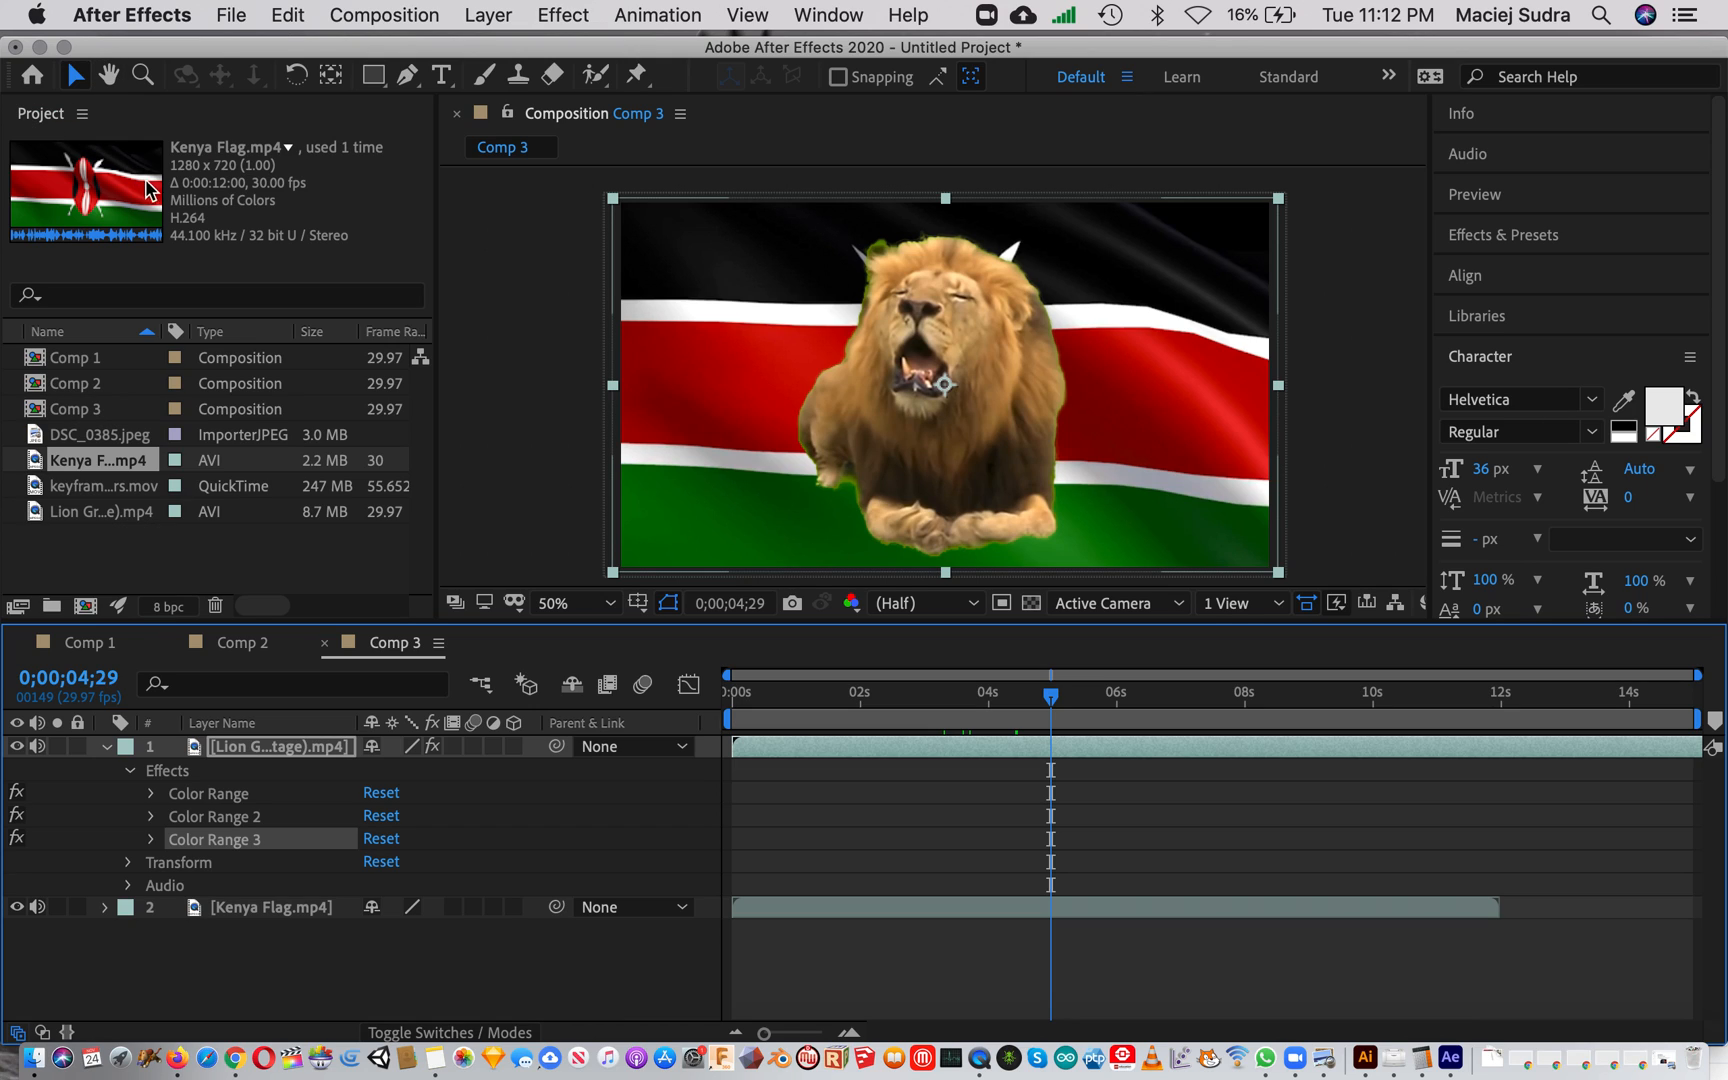
left_click(77, 362)
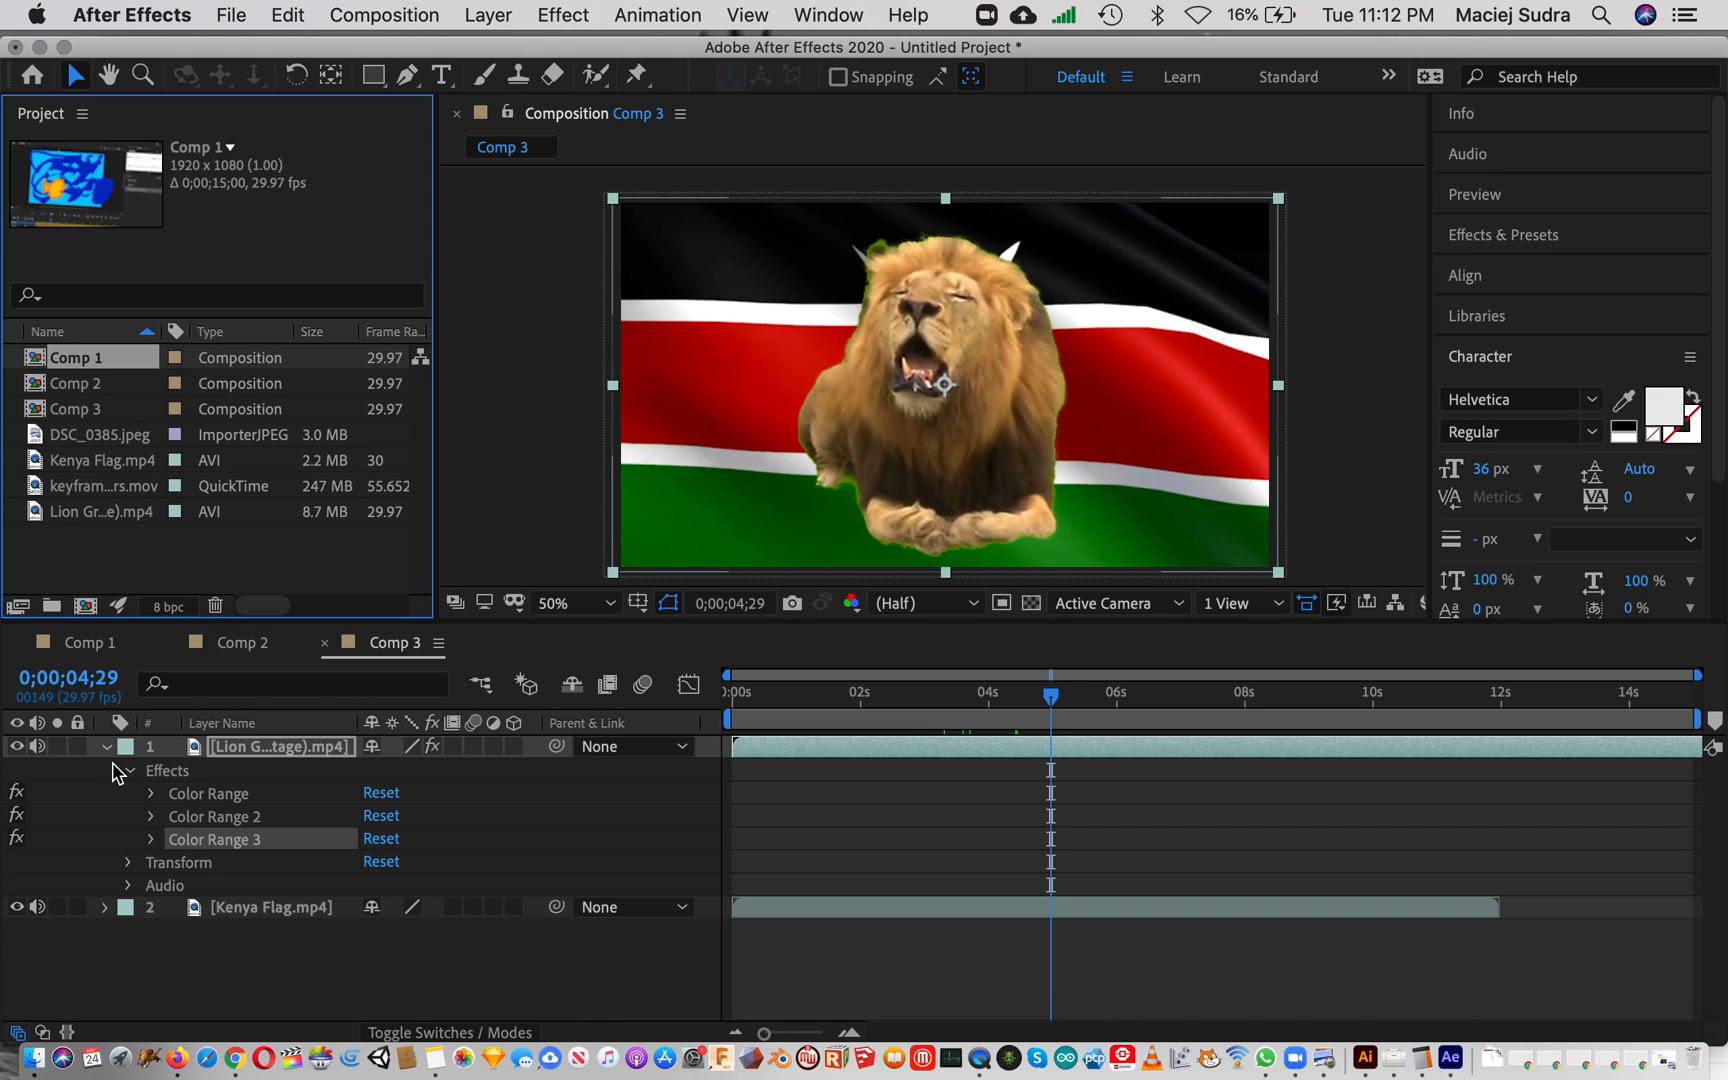
left_click(106, 746)
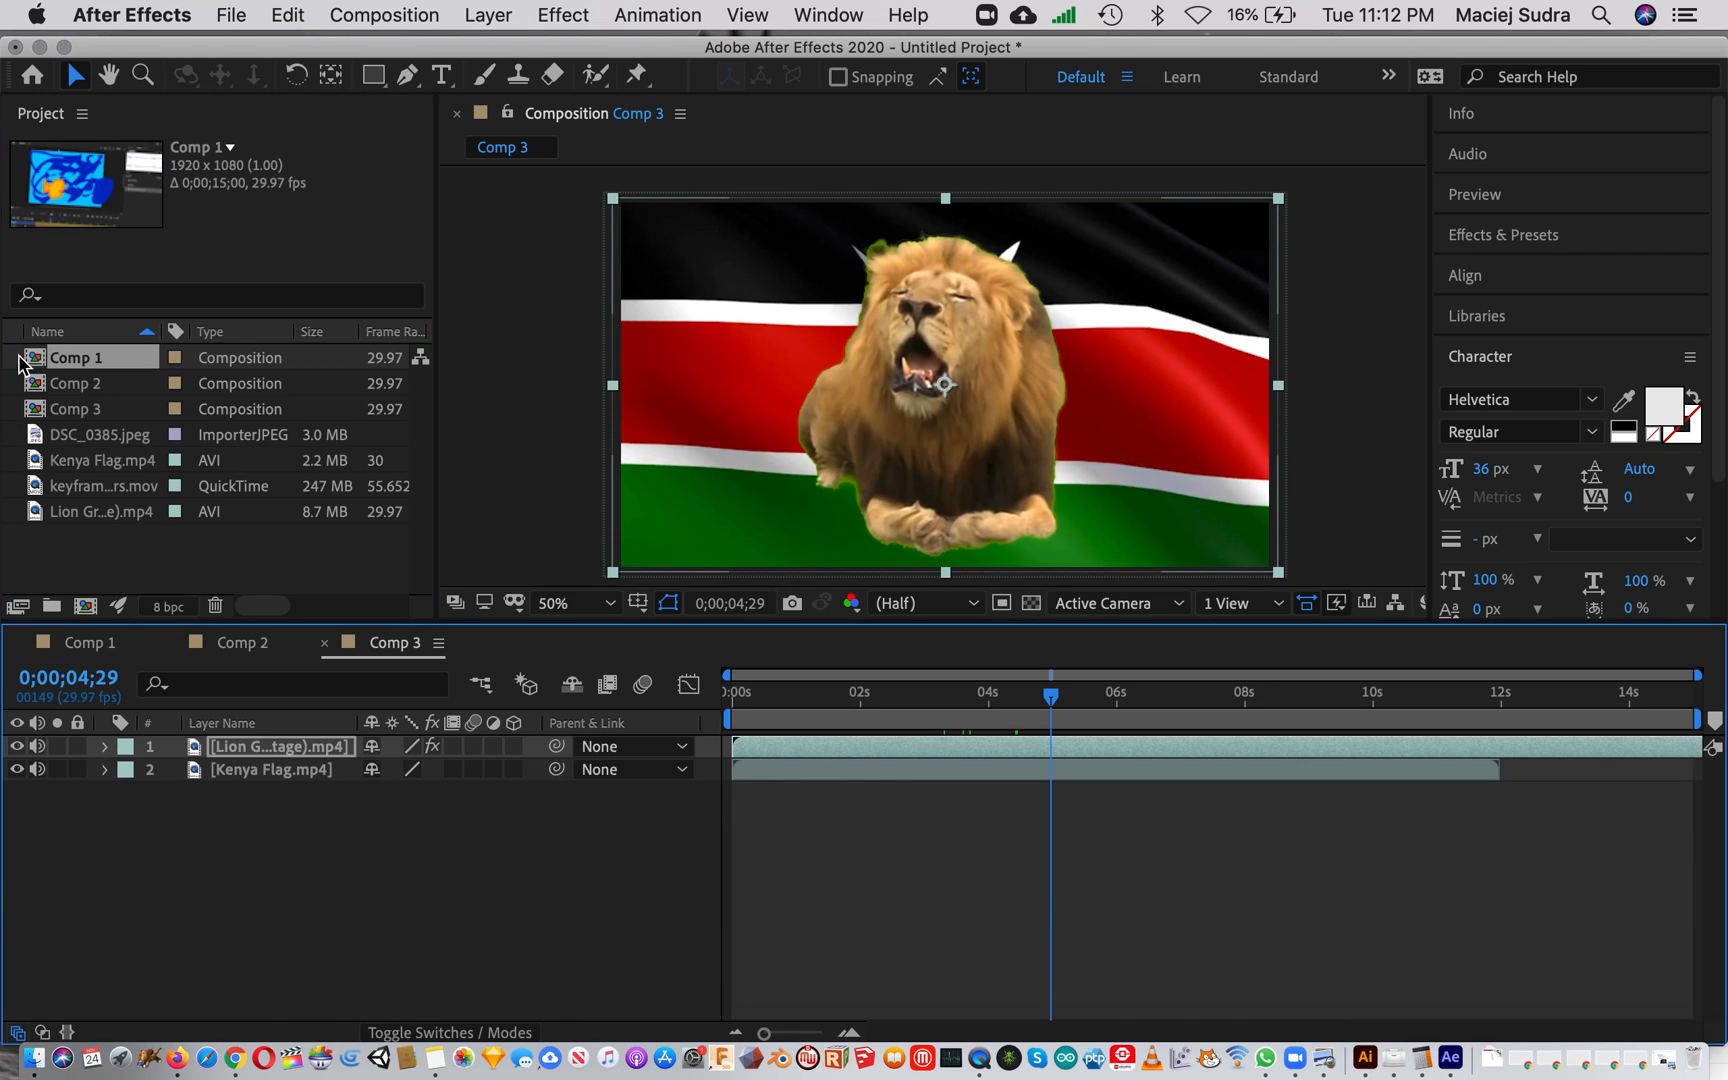
left_click_drag(30, 358, 939, 398)
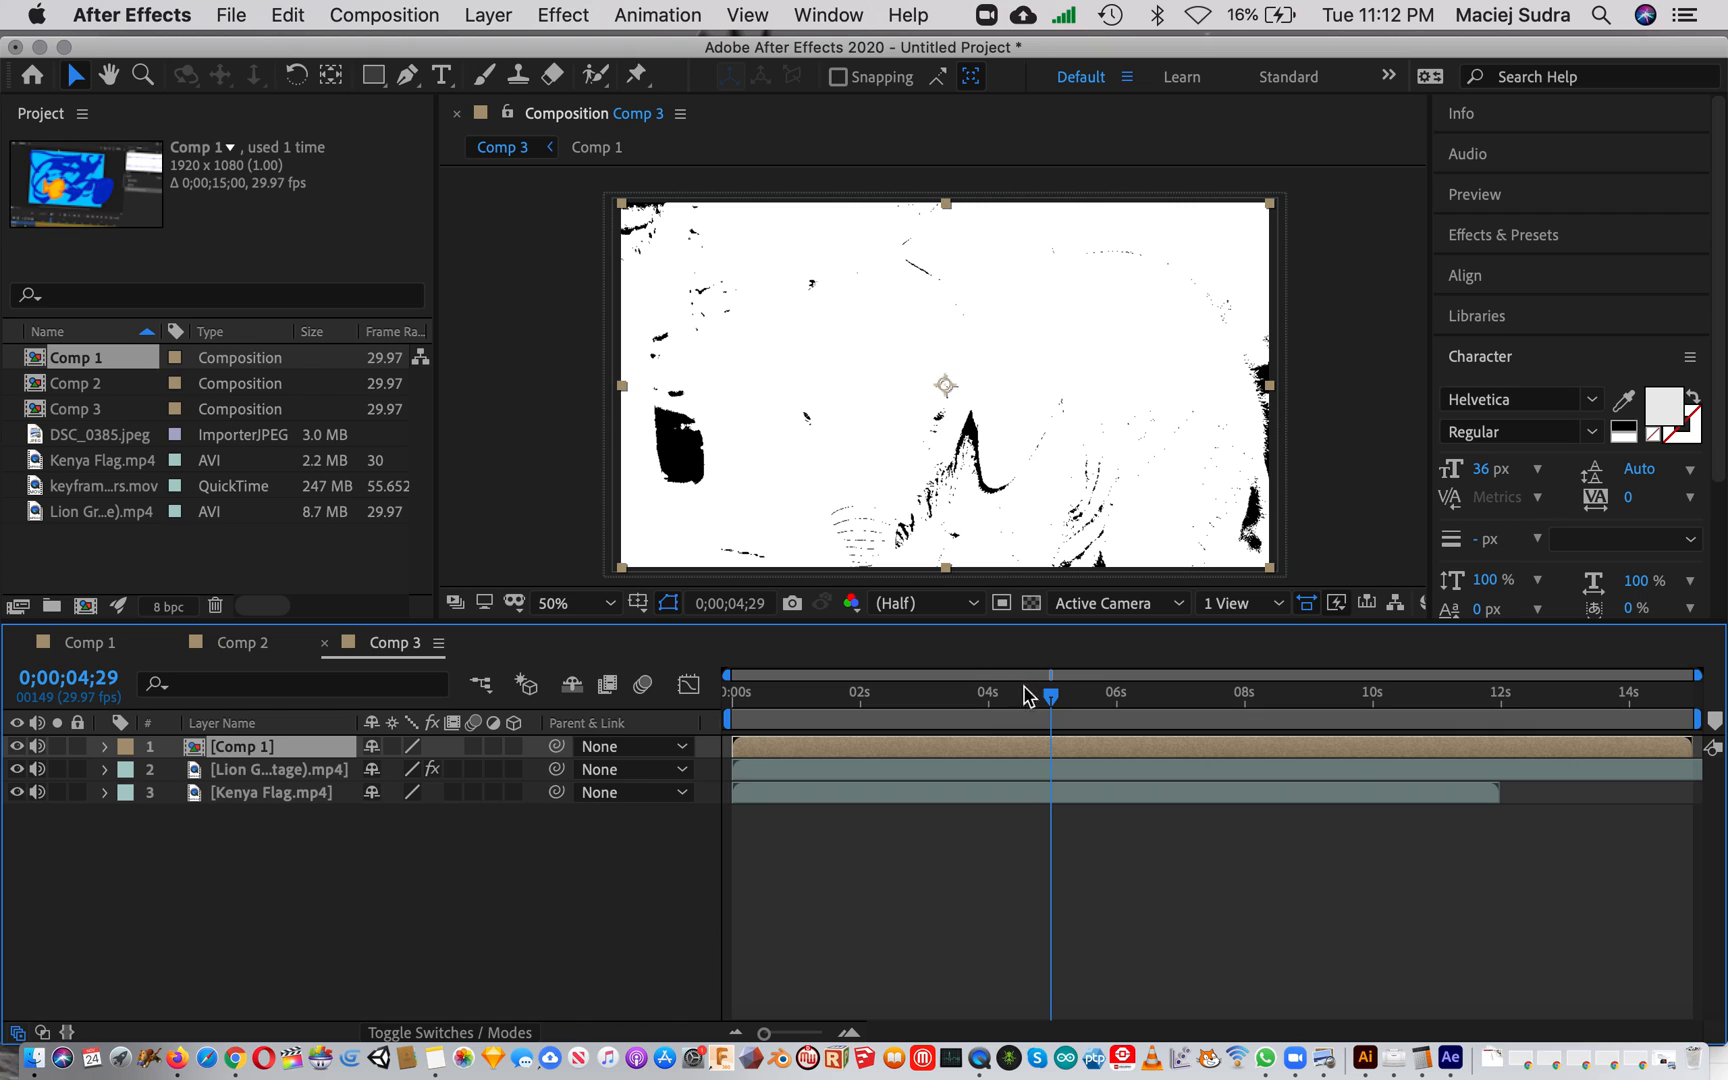
left_click_drag(1045, 697, 764, 720)
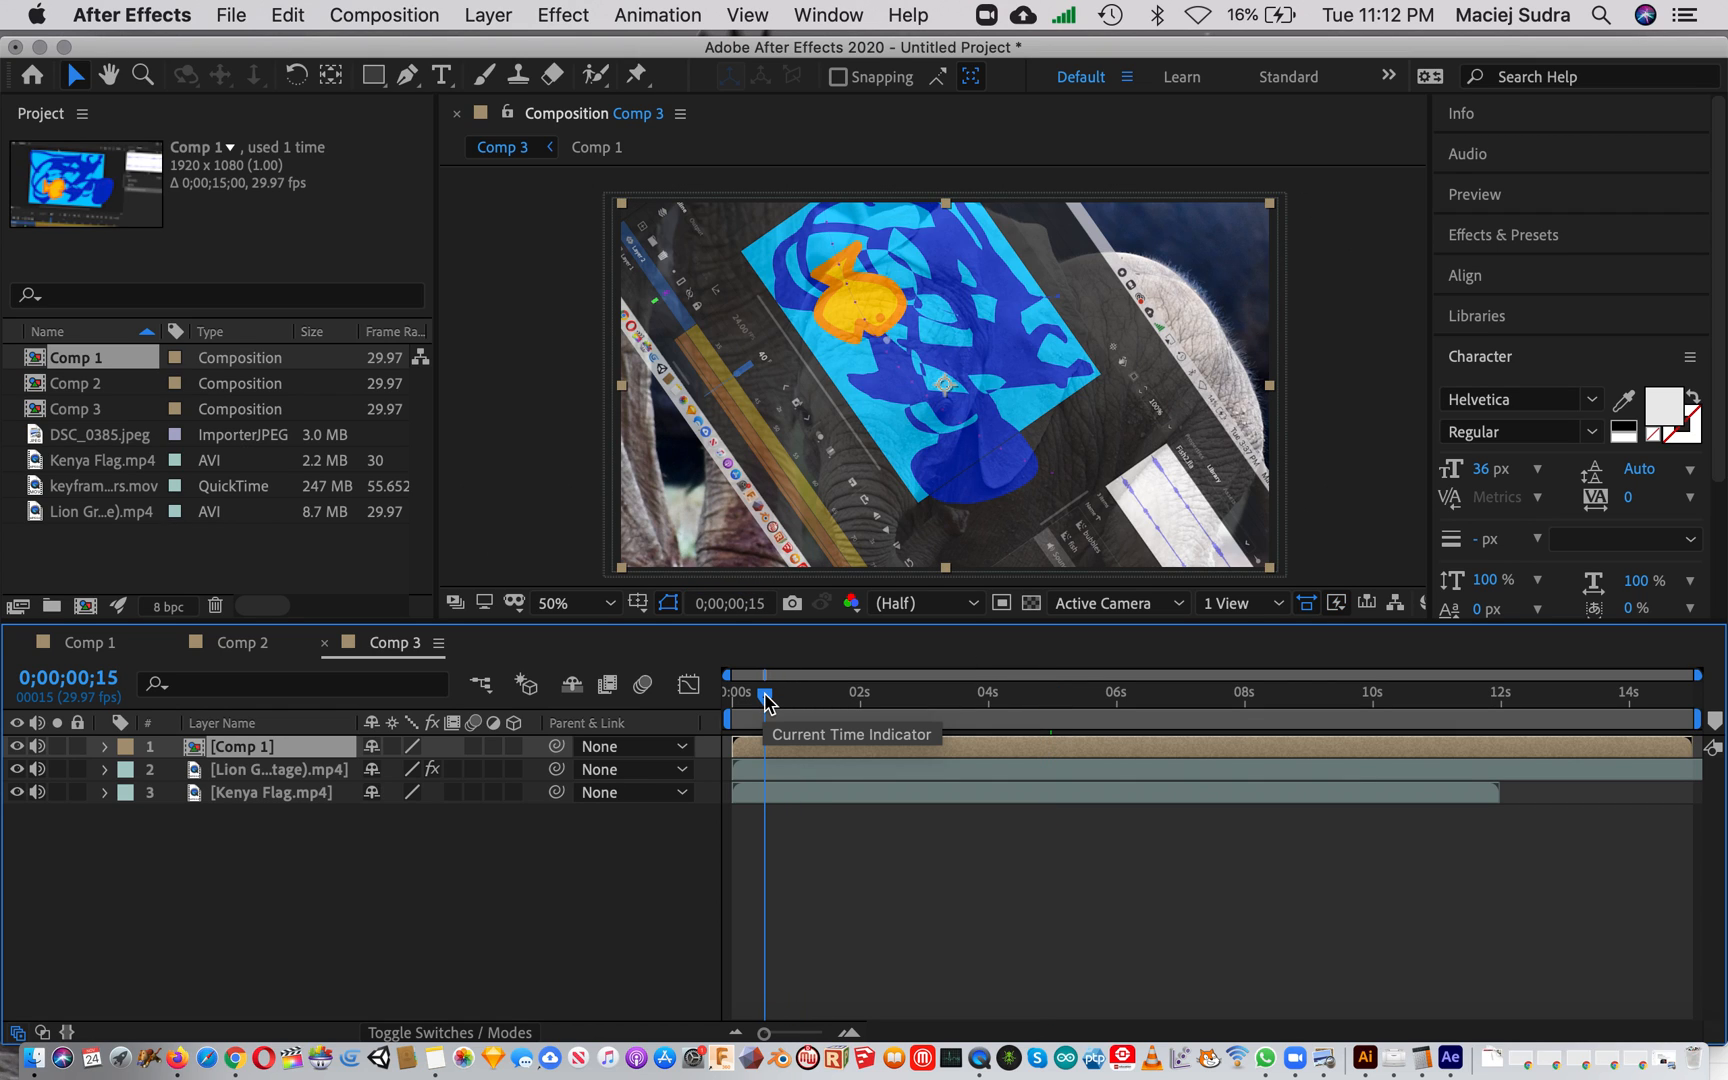
Nest Comp 2 centred above the Comp 1 layer in Comp 3, and trim the end of the Comp 1 layer to 0;00;02;13
left_click(81, 390)
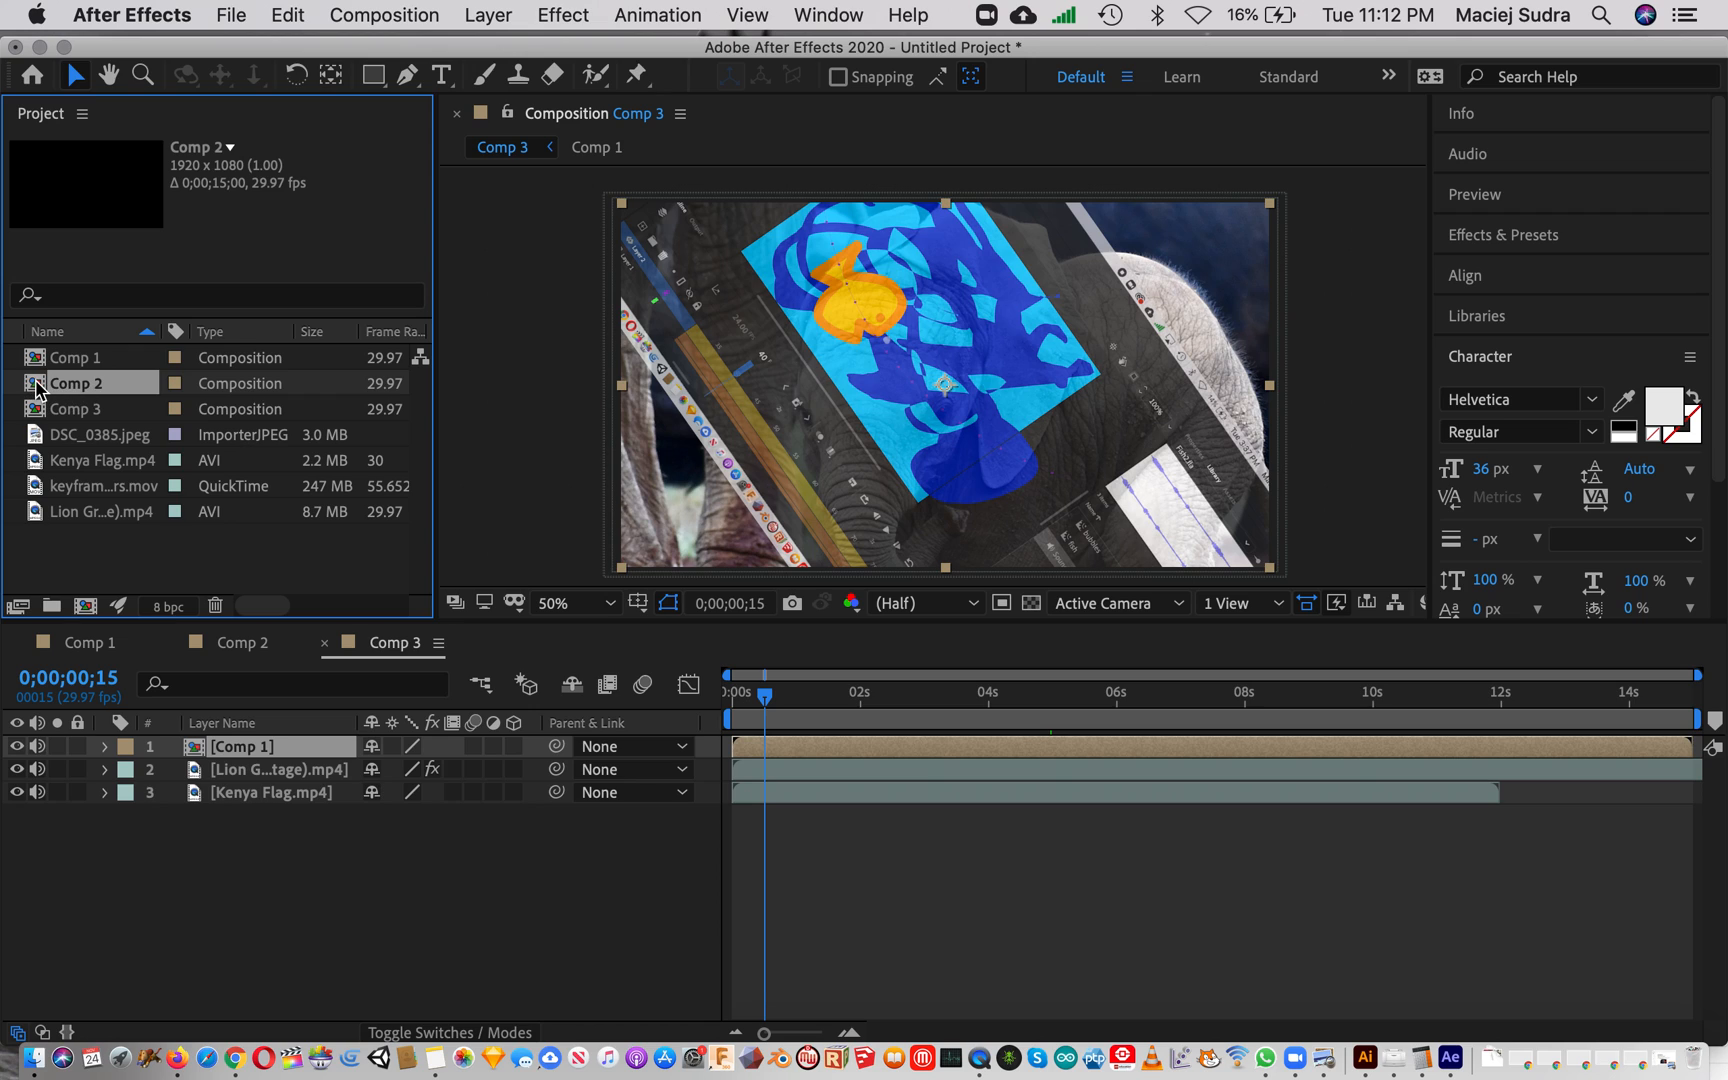
left_click_drag(40, 393, 938, 400)
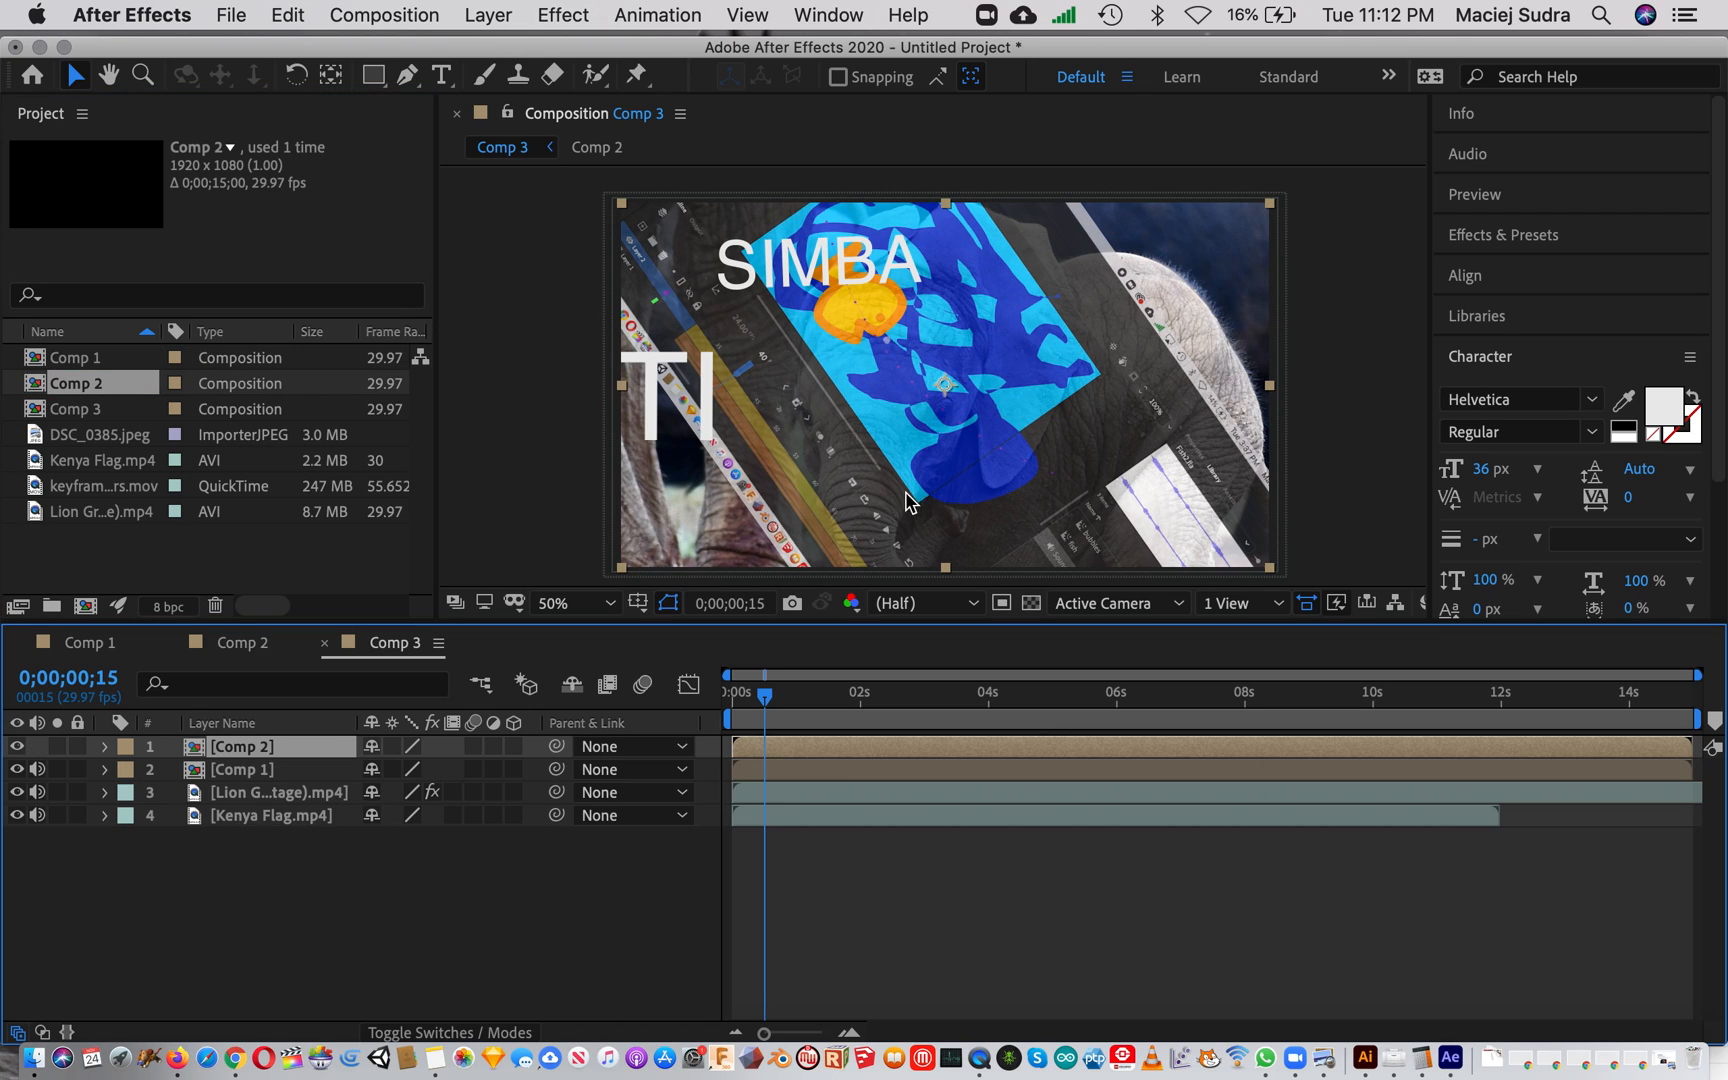
left_click_drag(769, 712, 889, 703)
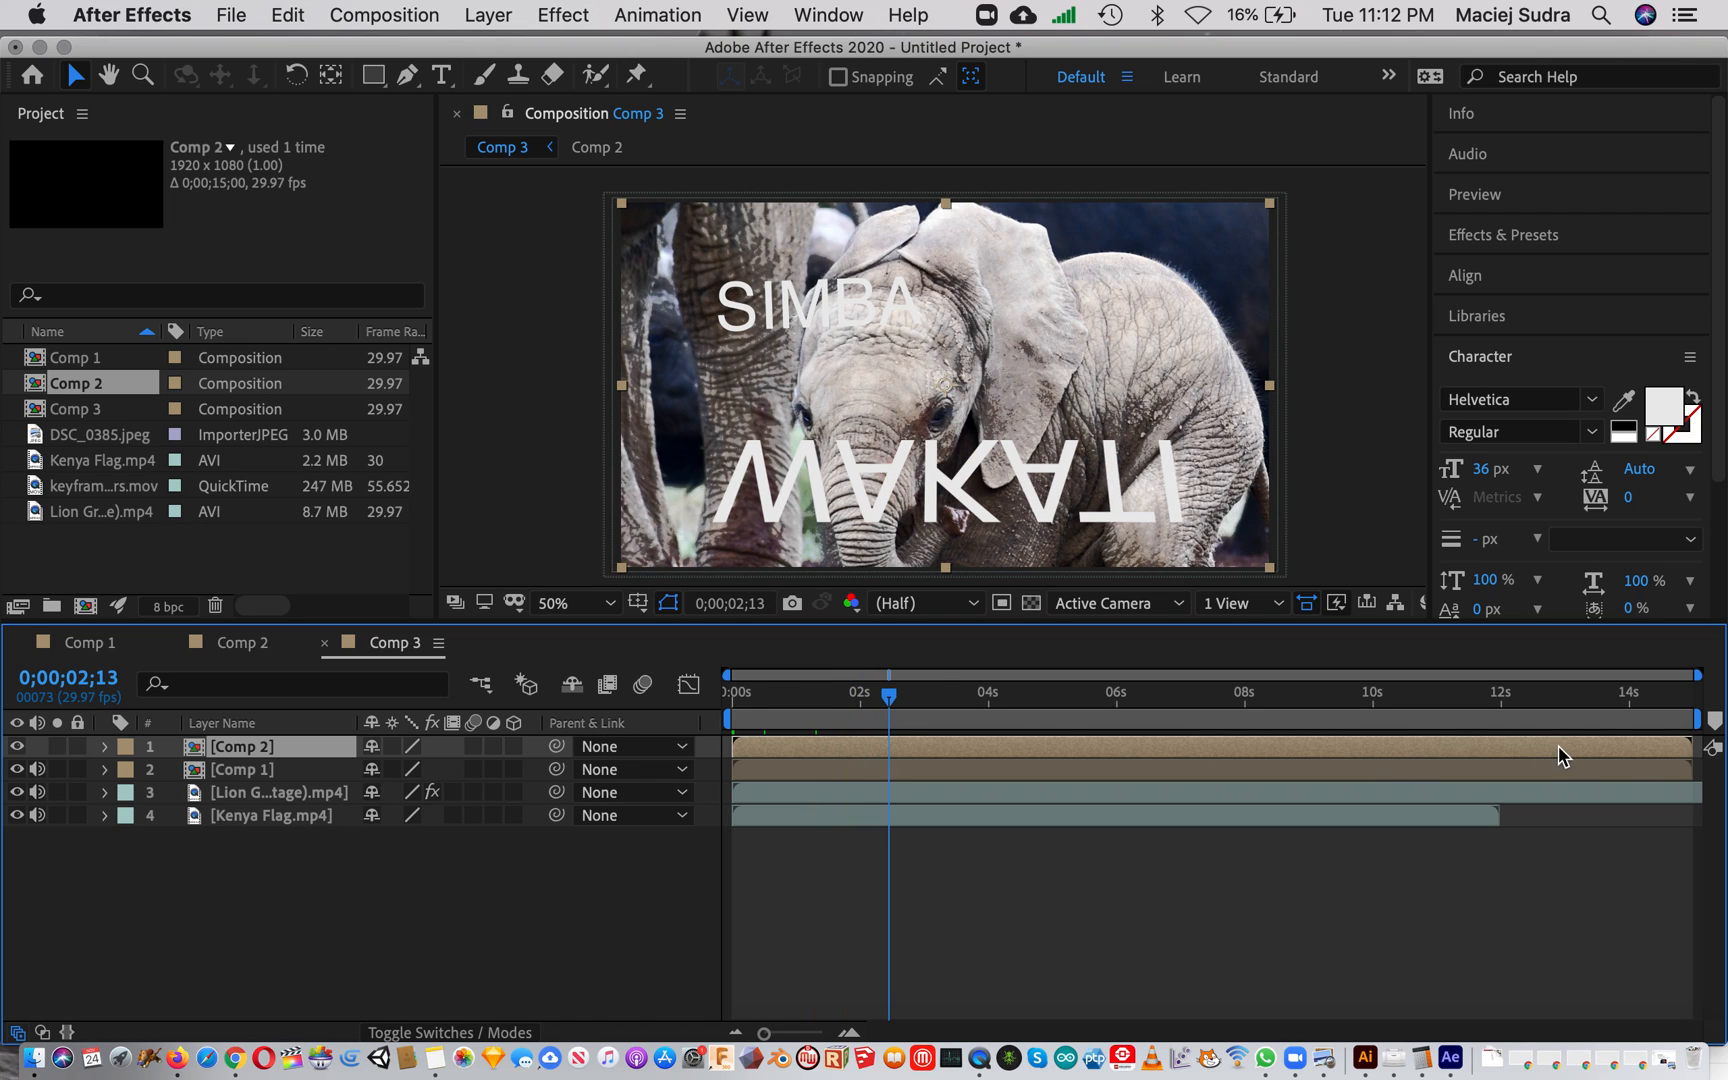
left_click_drag(1688, 771, 885, 802)
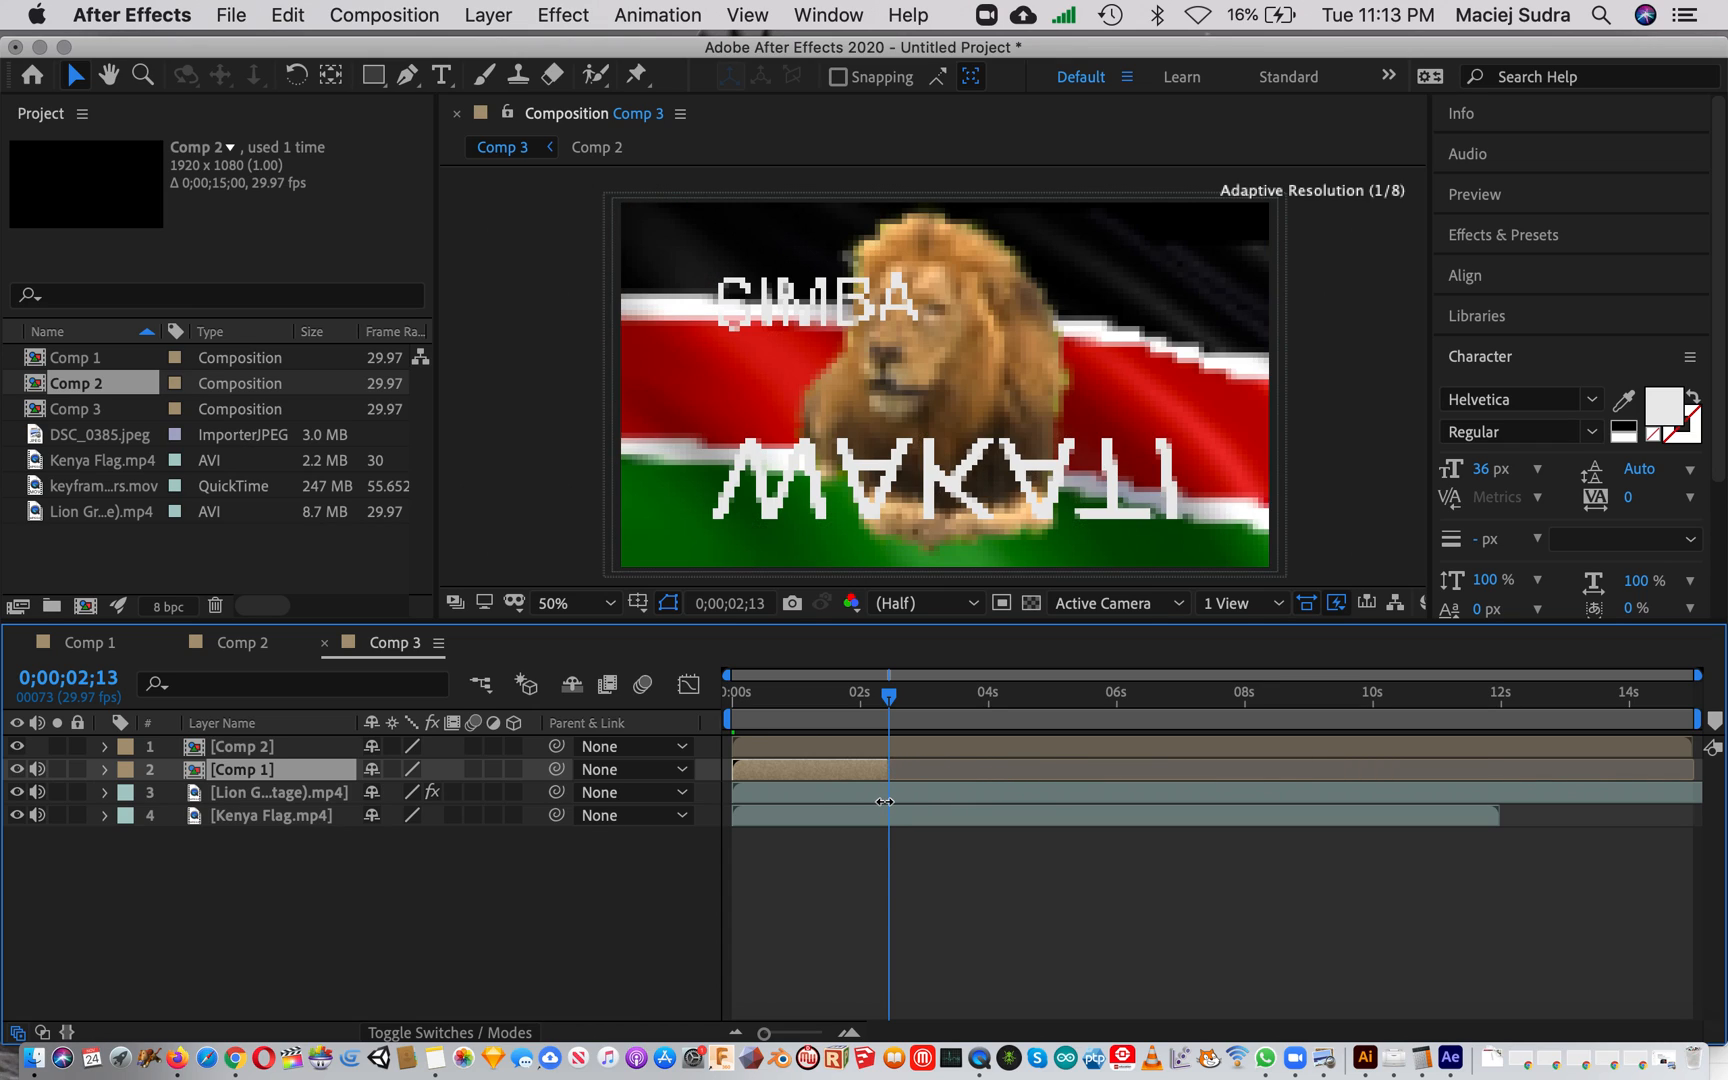
Fade out the Comp 2 layer with Opacity keyframes of 100% at 0;00;02;13 and 0% at 0;00;03;14
left_click_drag(890, 698, 966, 698)
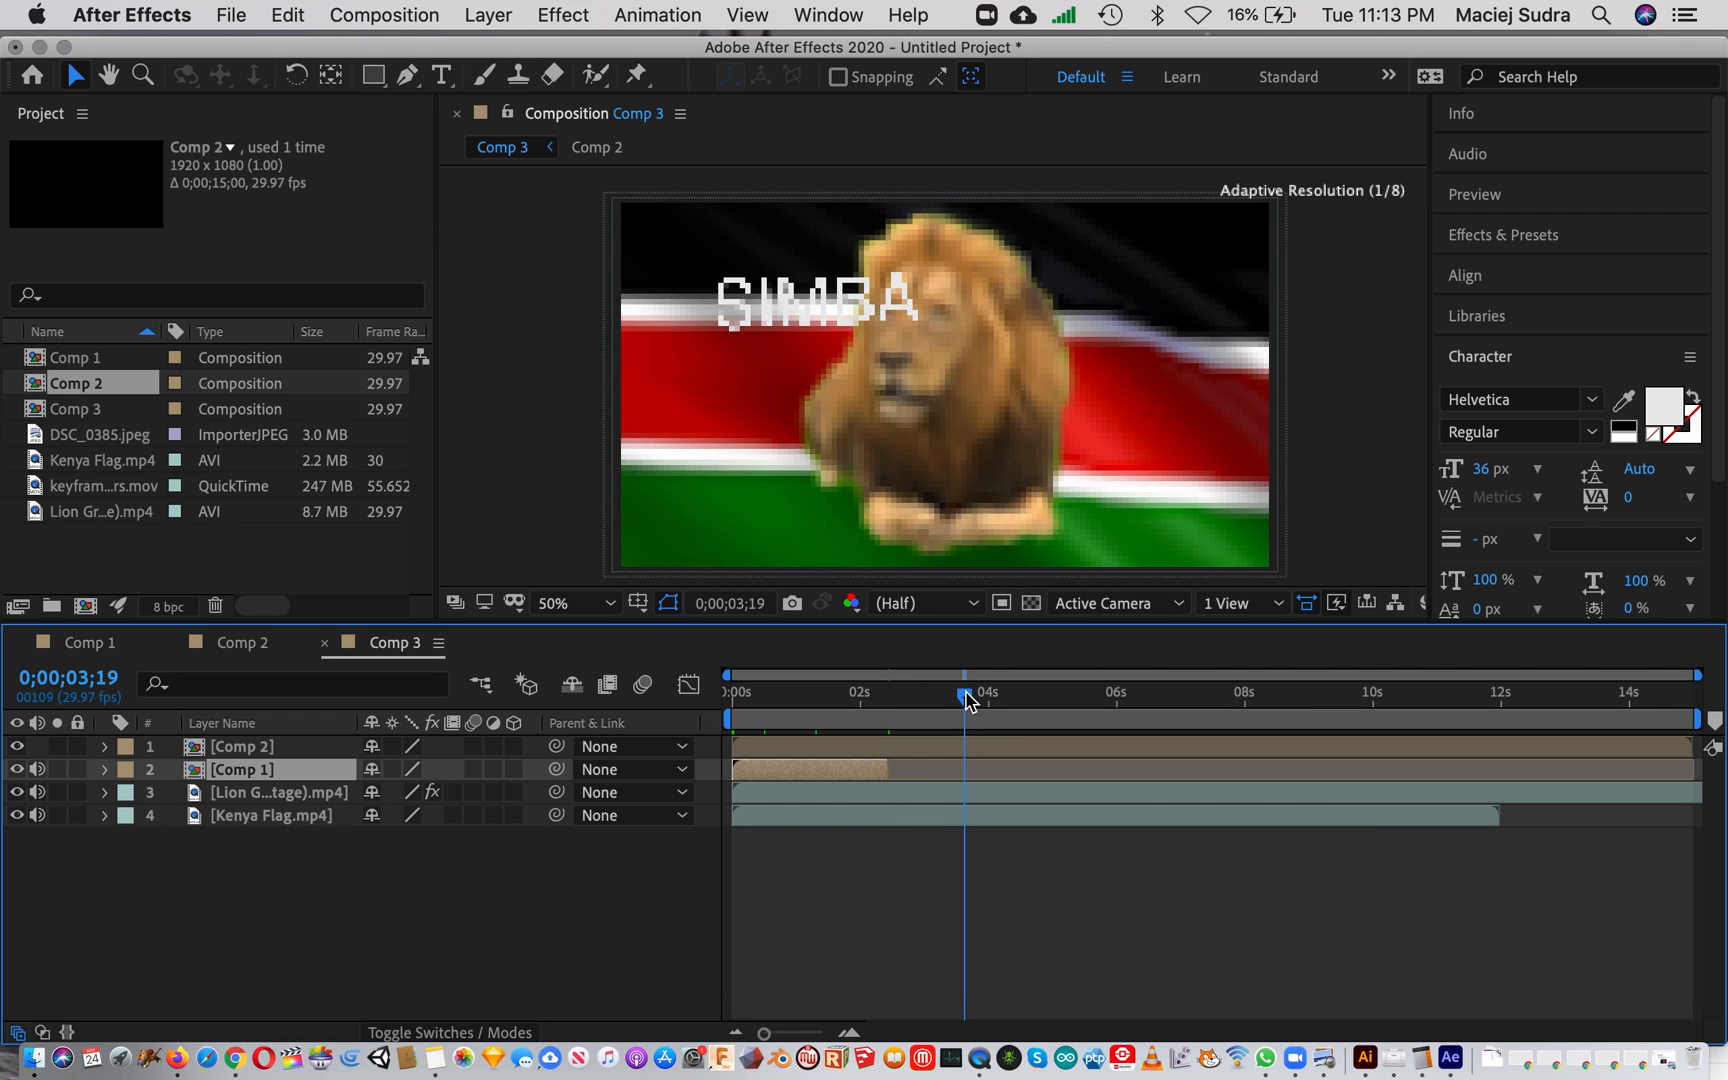
left_click(104, 746)
left_click(127, 770)
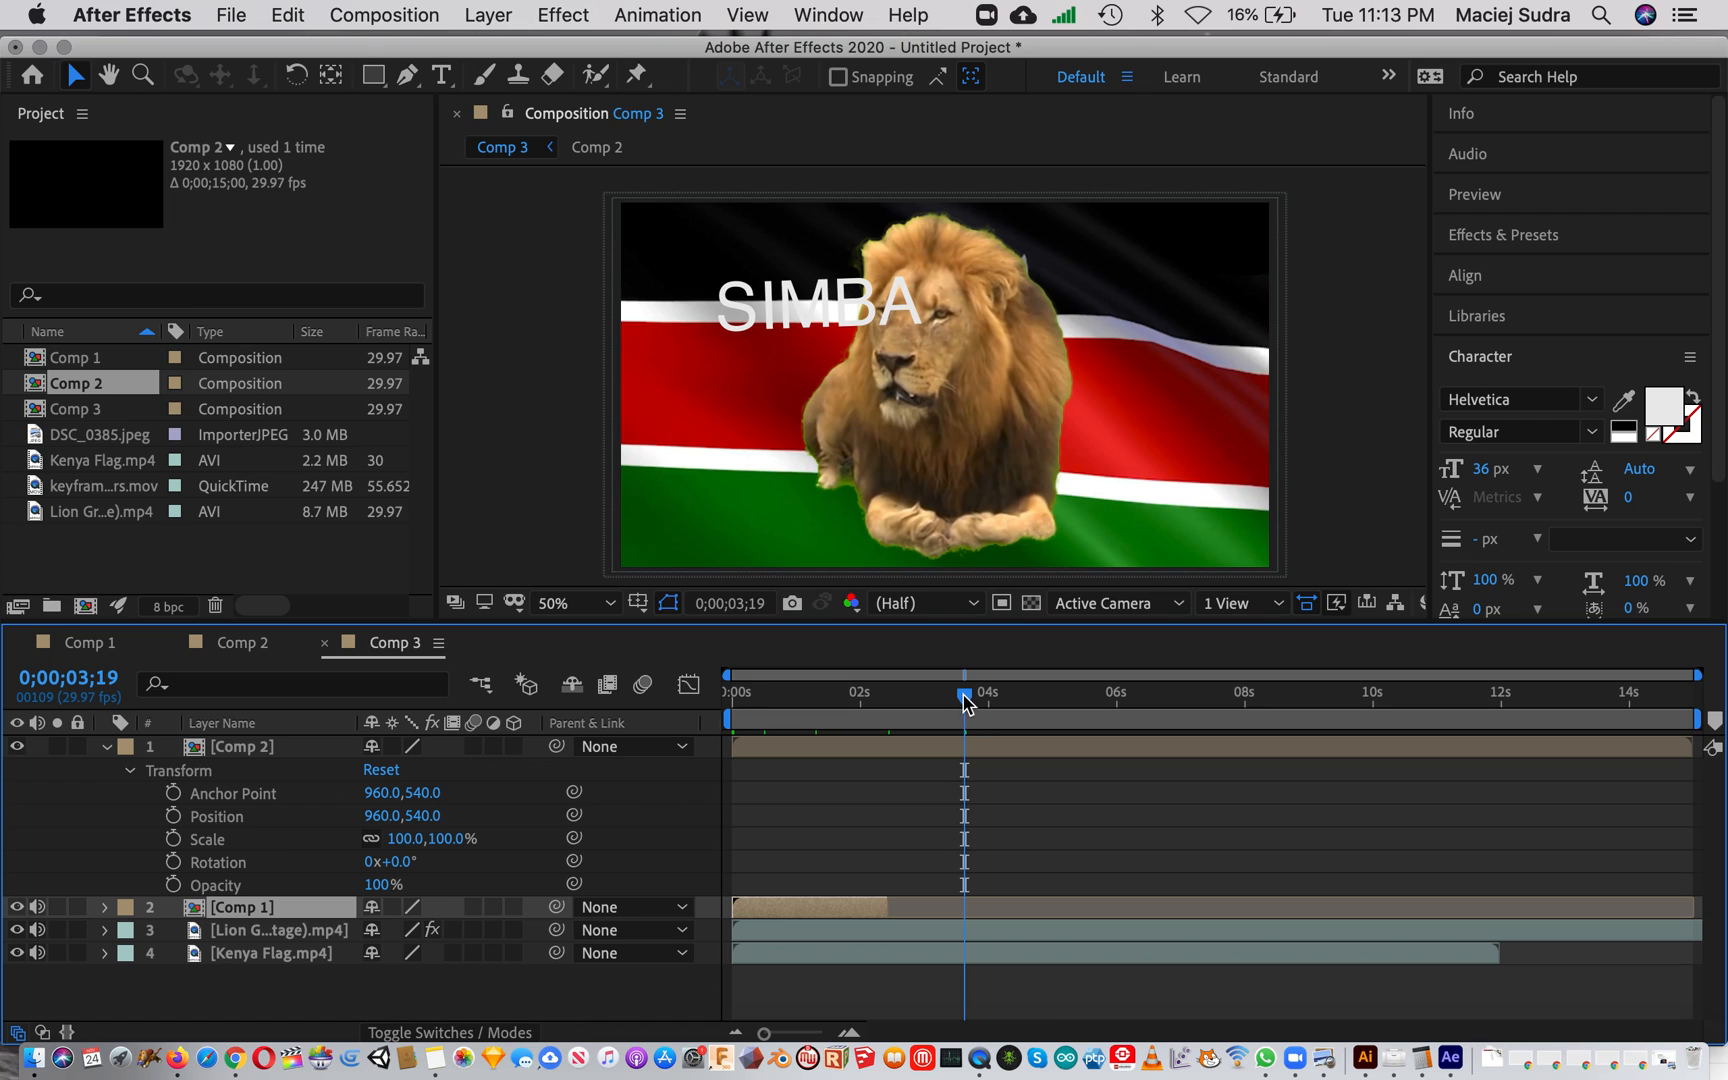
left_click_drag(964, 693, 888, 712)
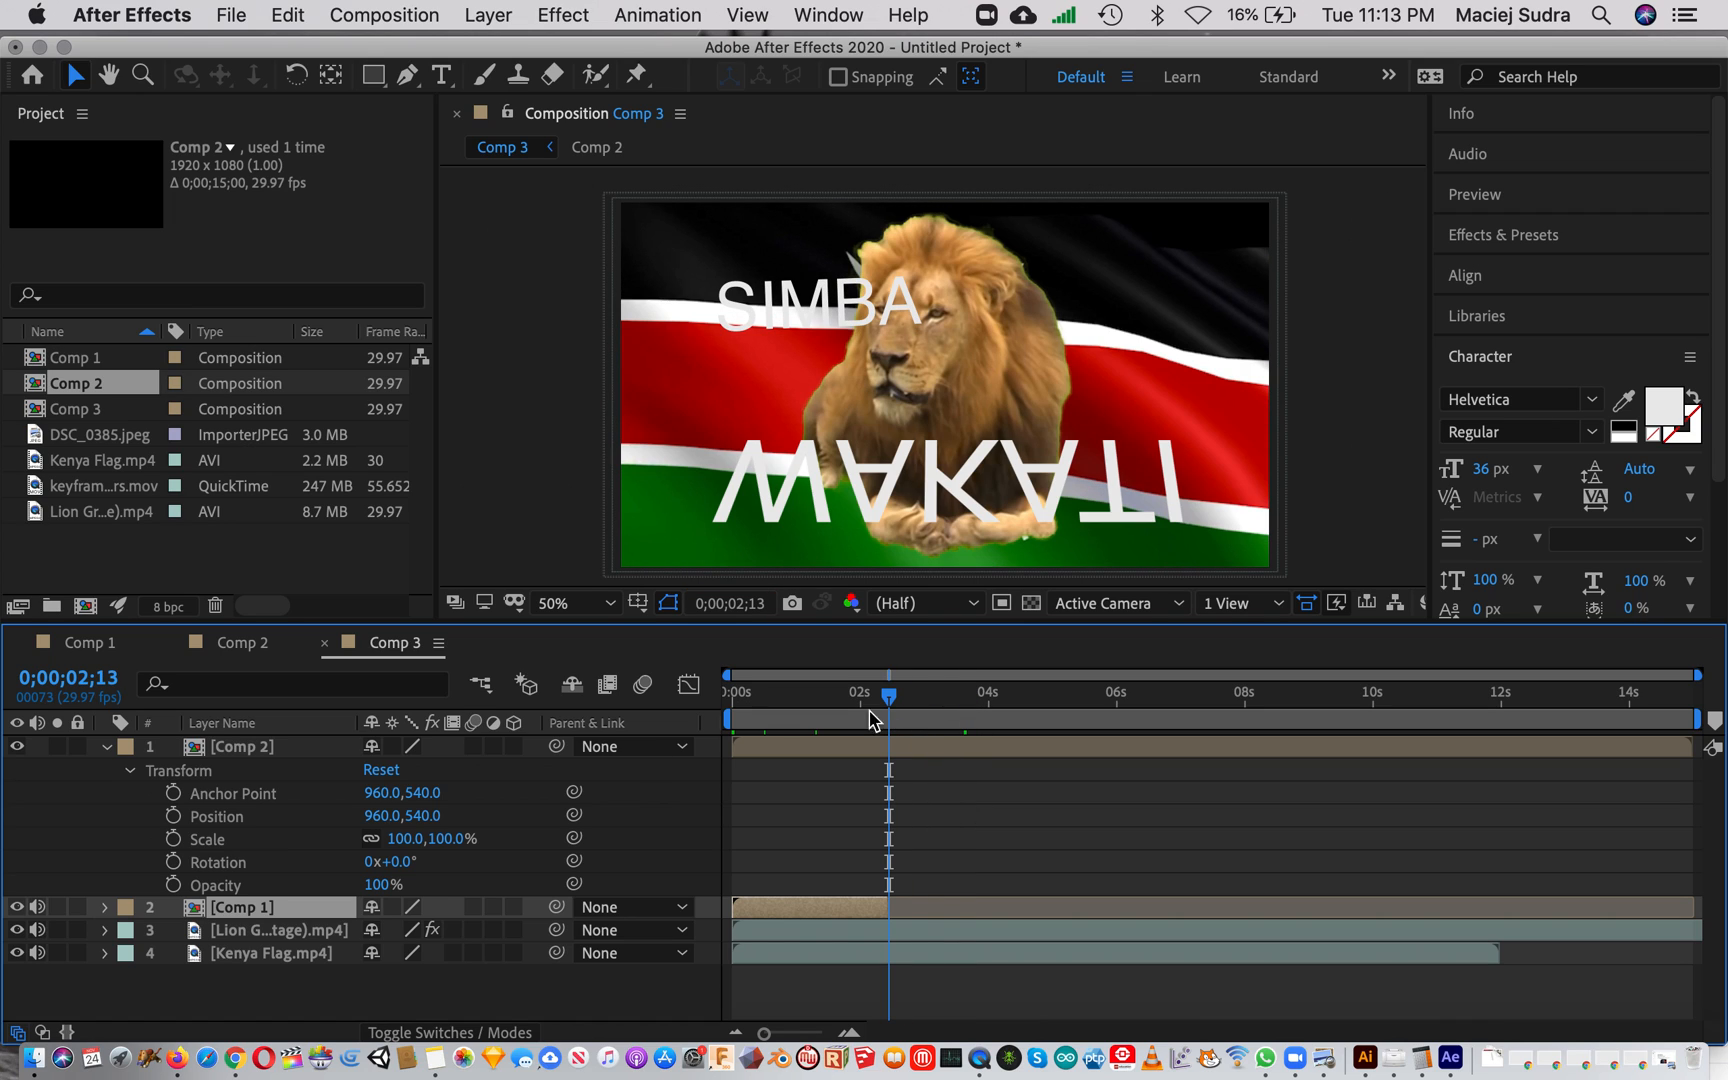
left_click(172, 885)
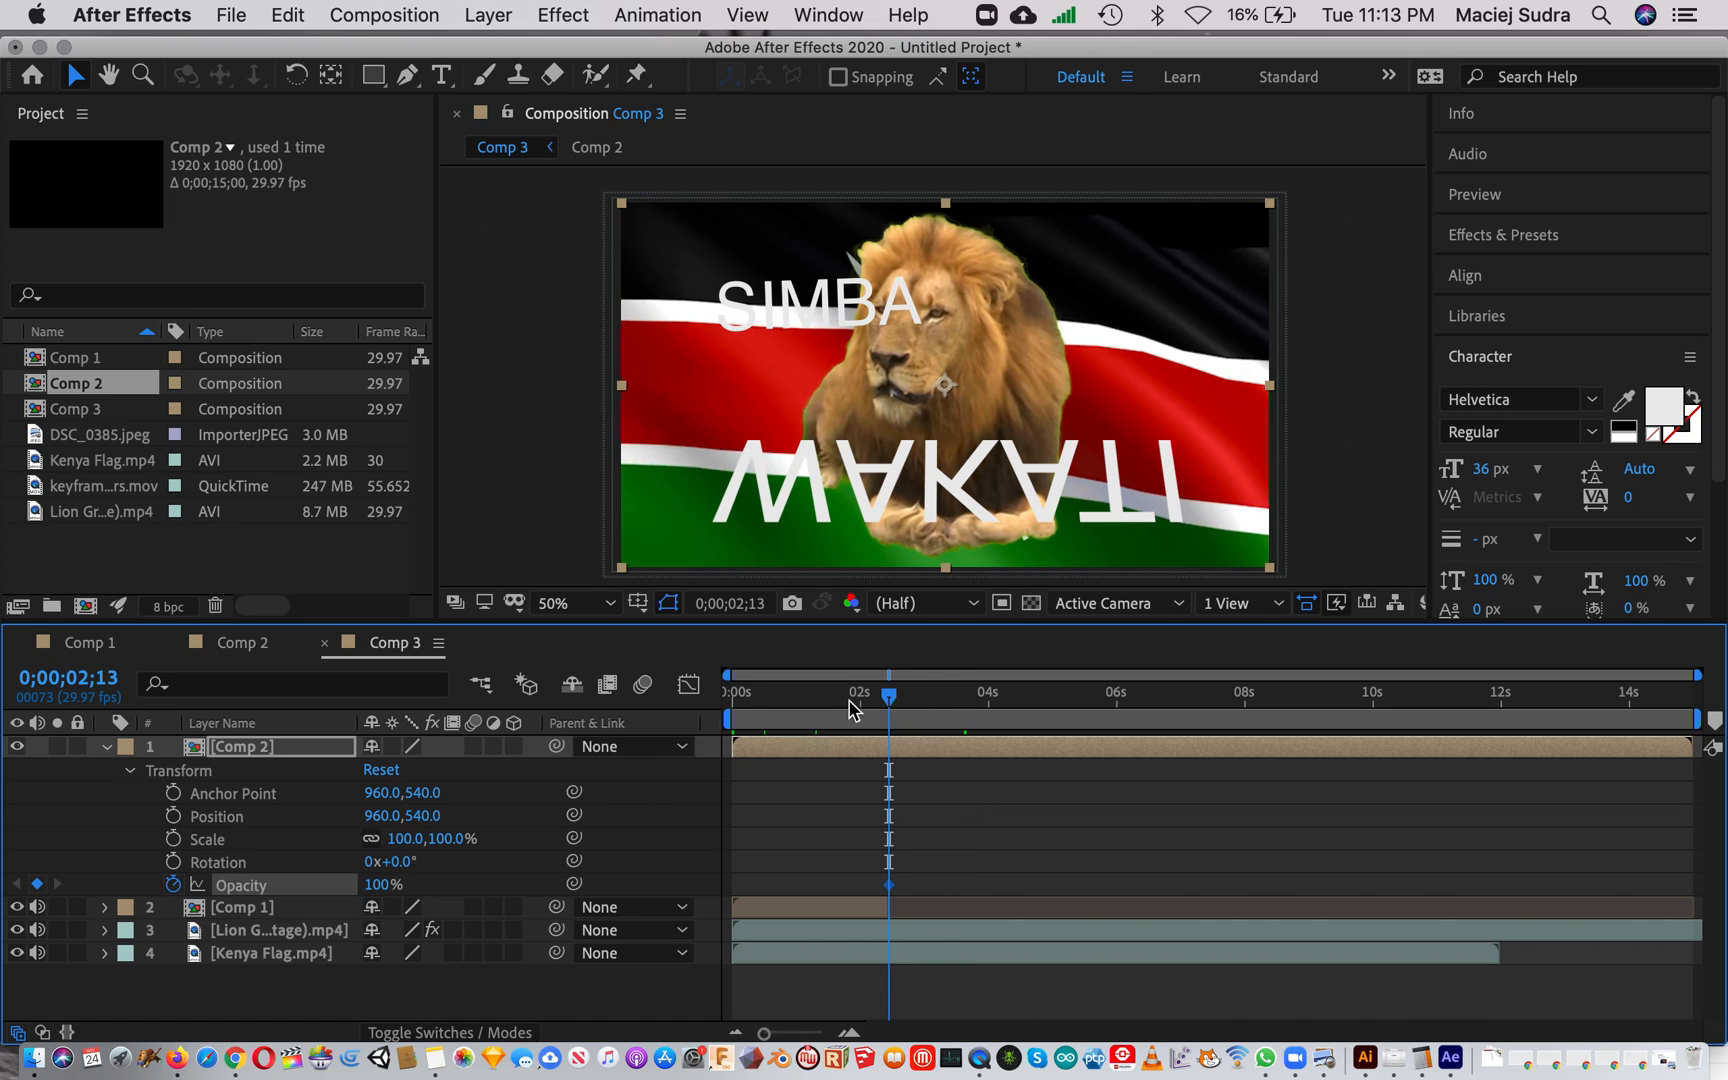
left_click_drag(893, 698, 955, 697)
left_click_drag(376, 884, 165, 885)
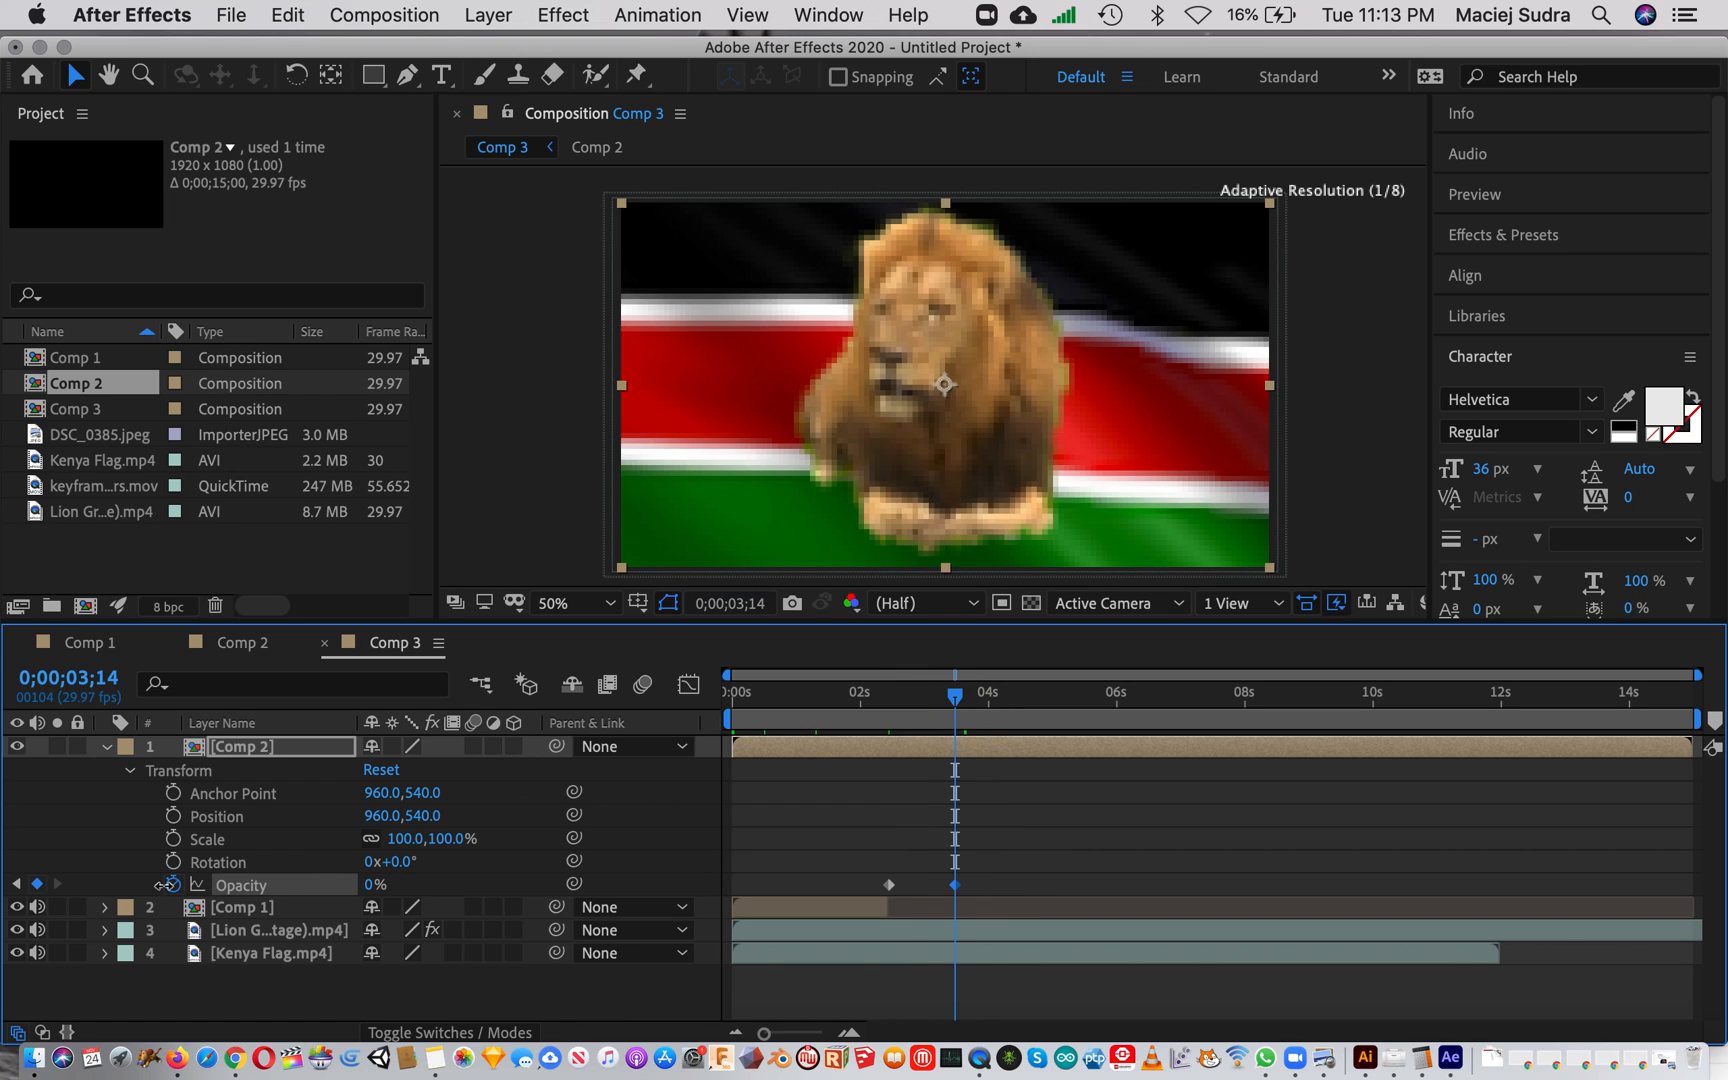
left_click_drag(957, 700, 1017, 712)
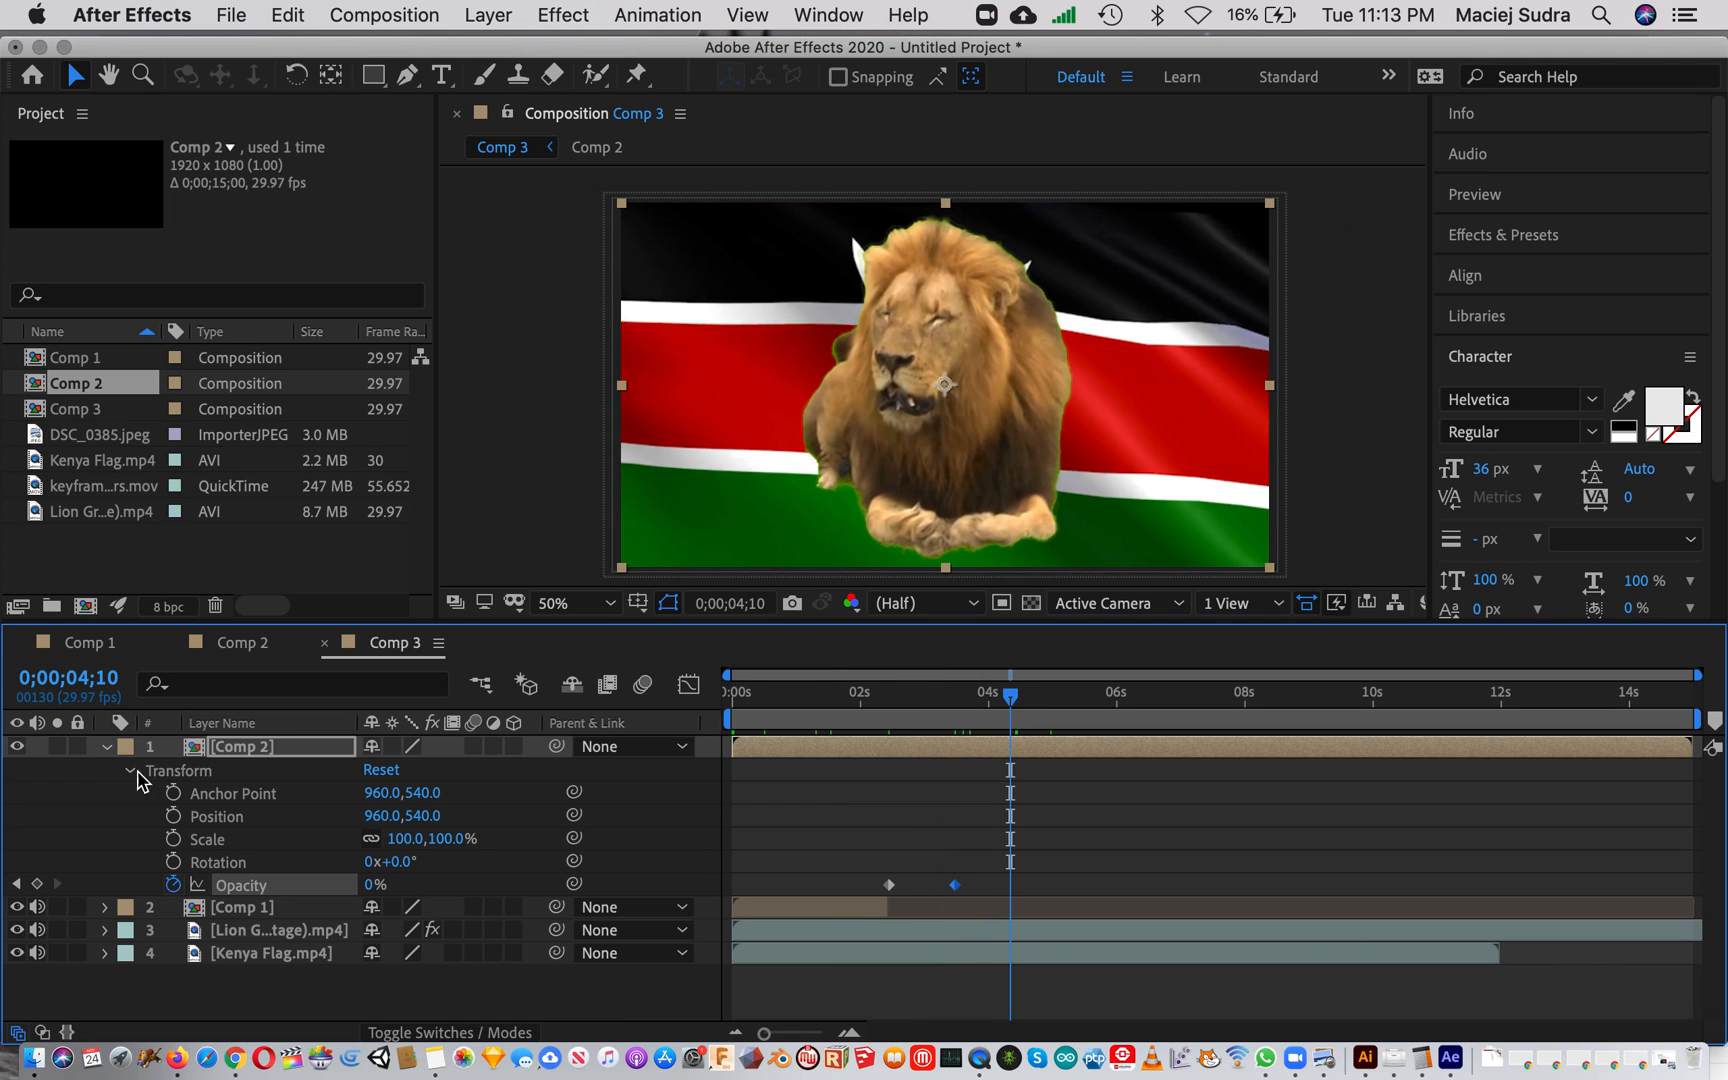
left_click(106, 746)
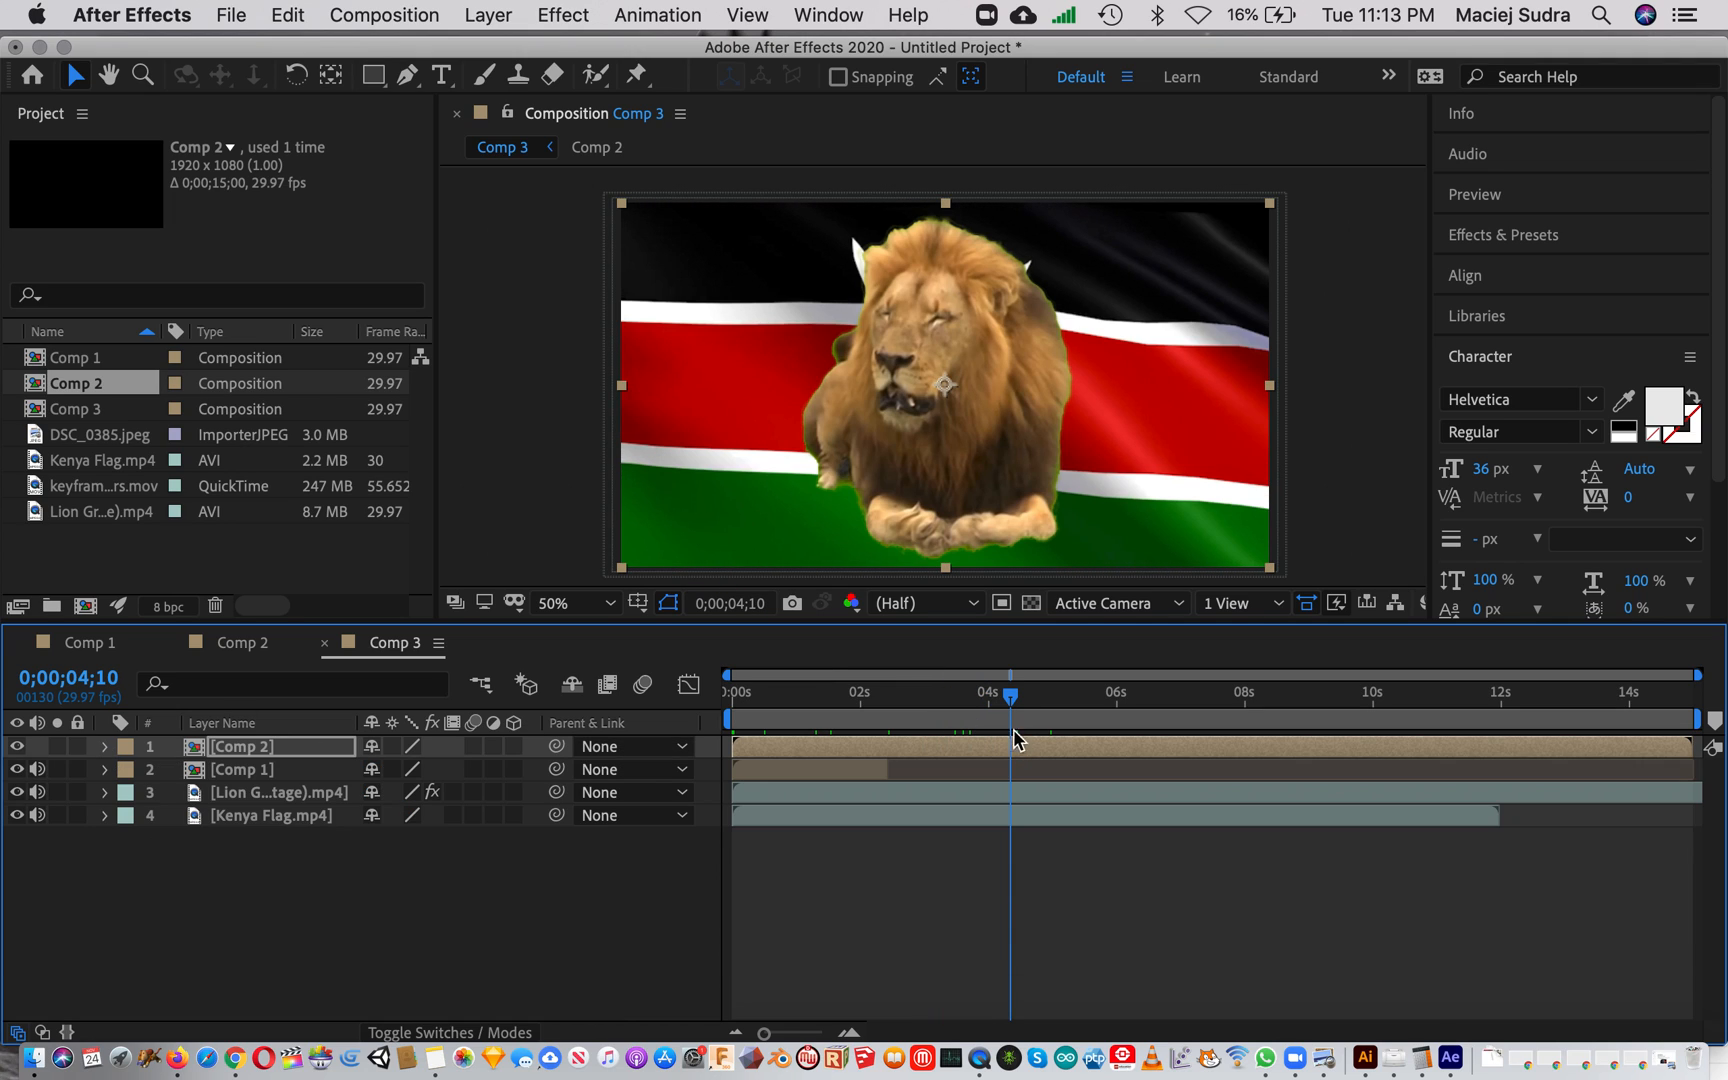
Shorten Comp 3's work area to the first four seconds and preview it from the start
key("Page_Up")
key("Home")
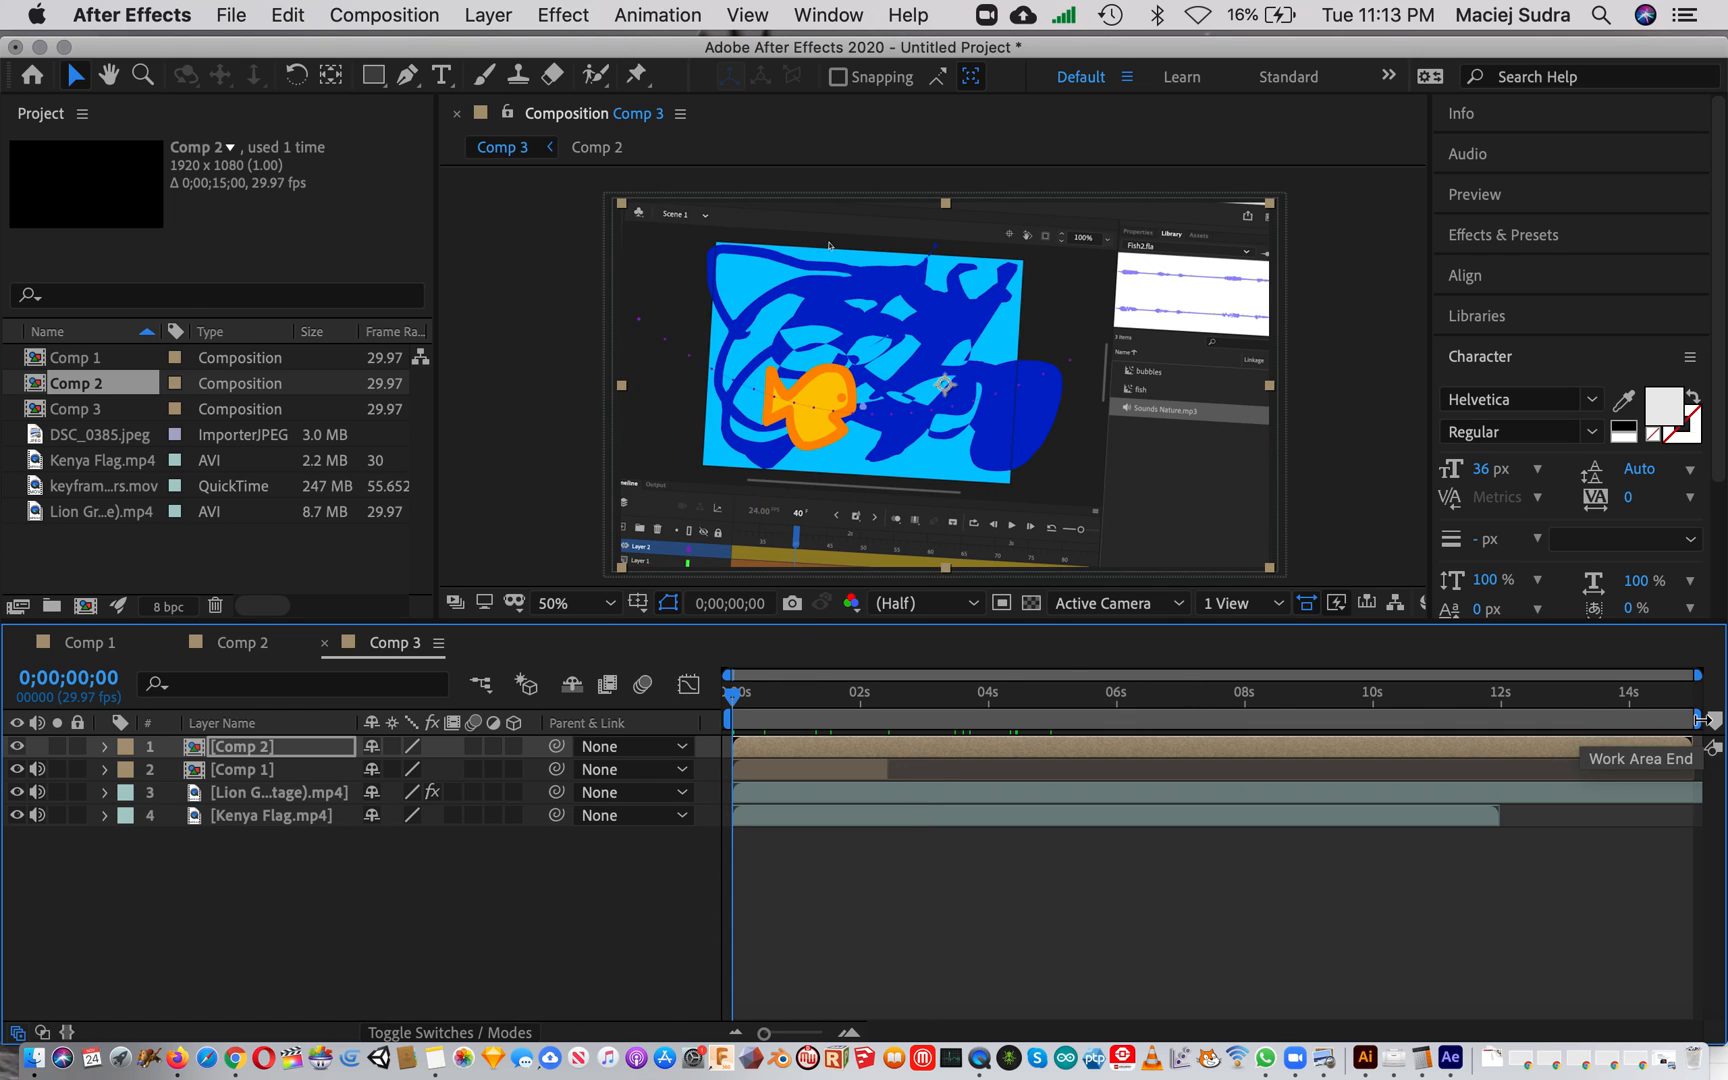
mouse_move(1696, 718)
left_mouse_down()
mouse_move(1093, 781)
mouse_move(928, 772)
mouse_move(997, 759)
left_mouse_up()
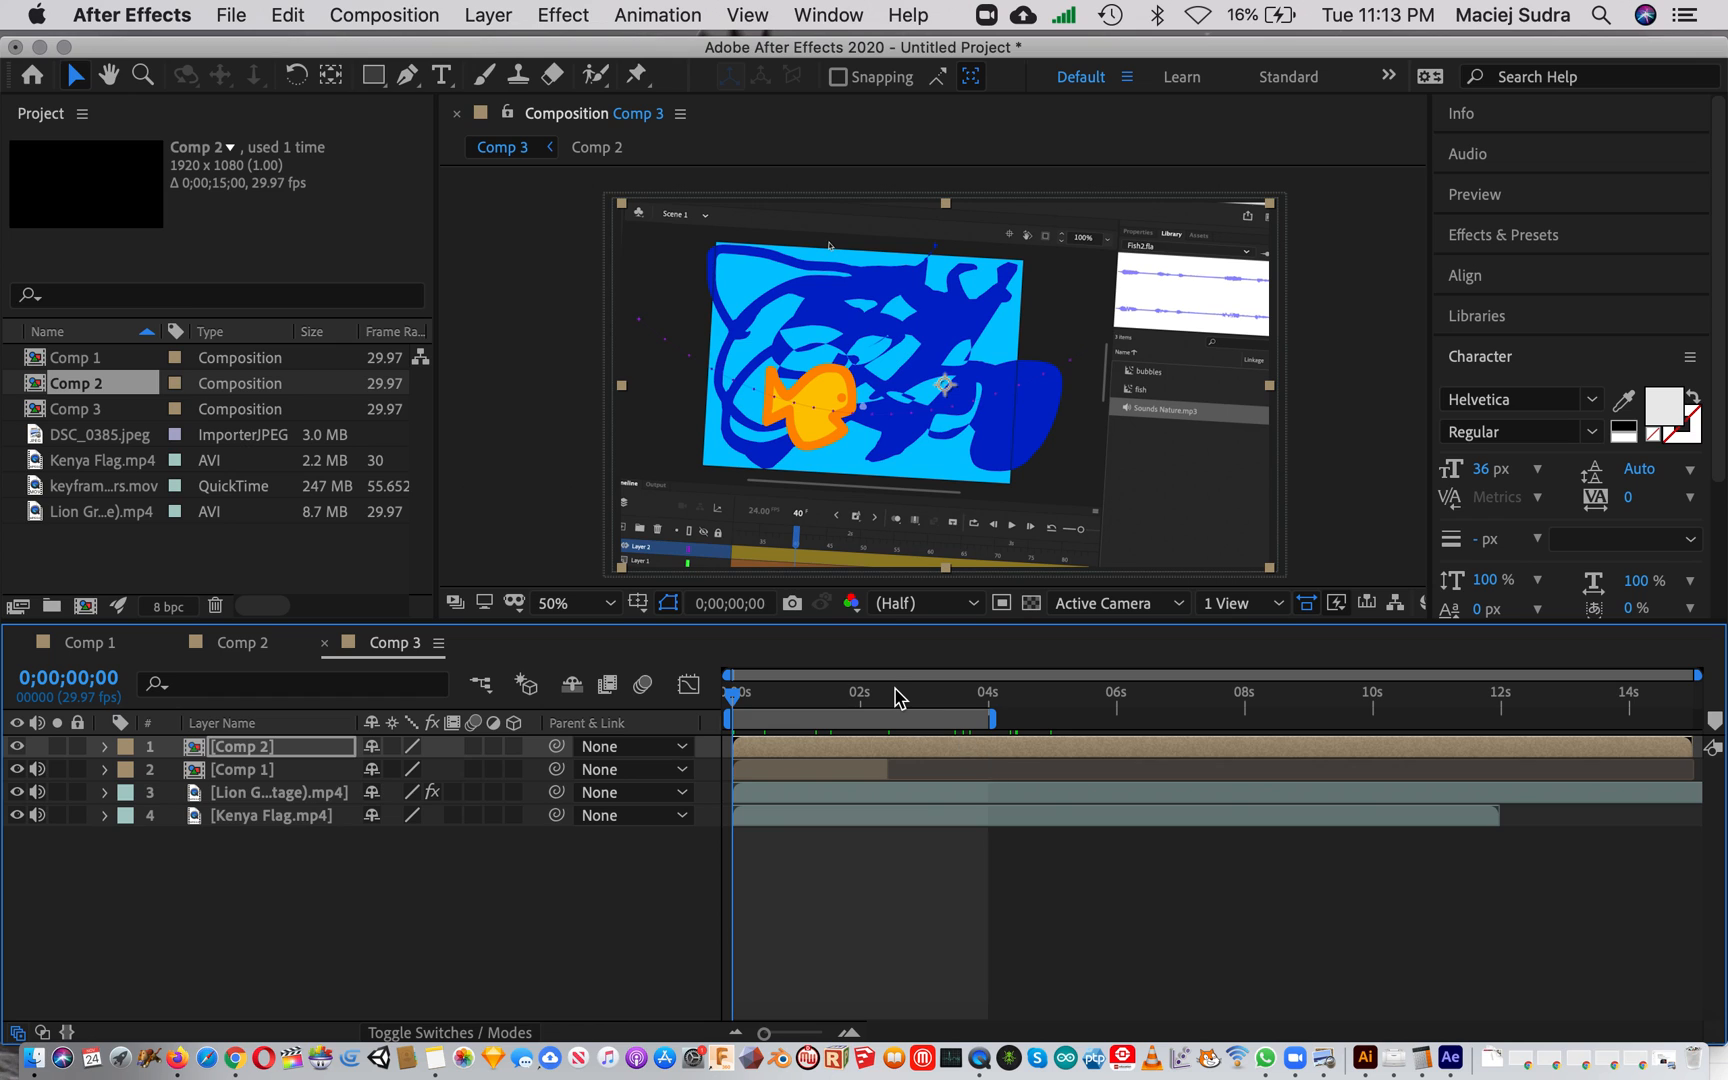
key("space")
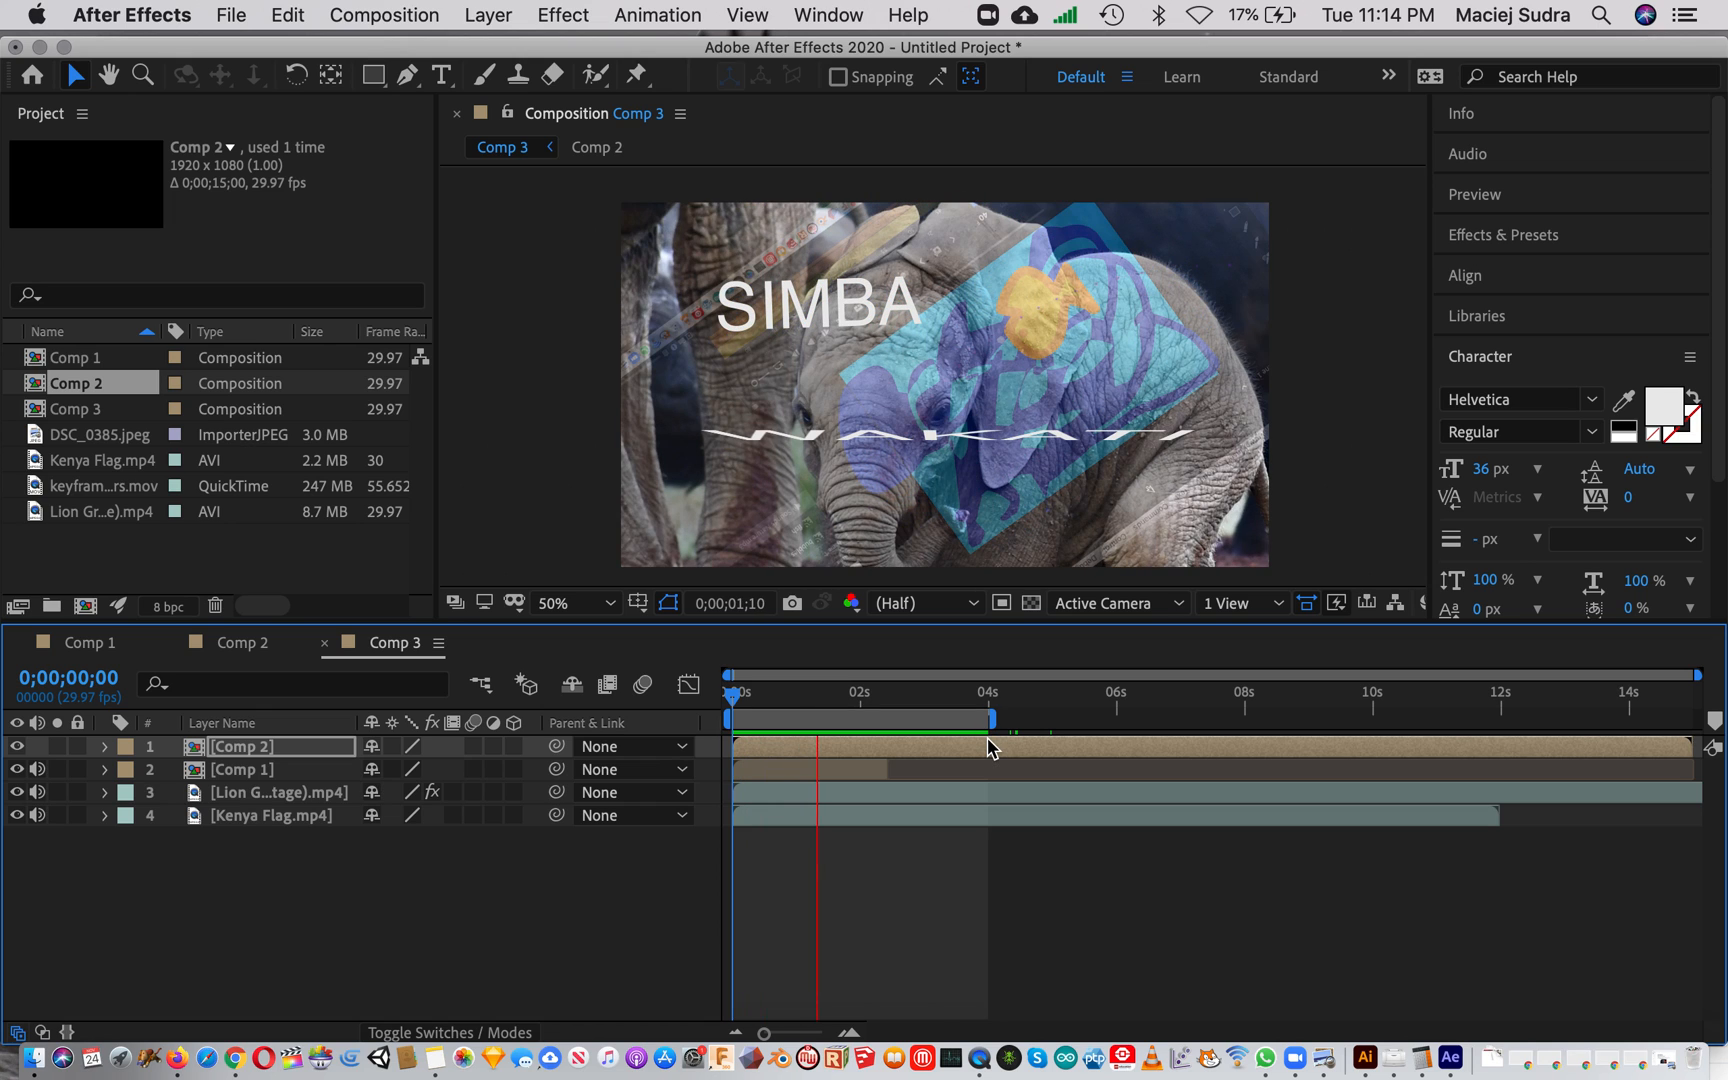
key("space")
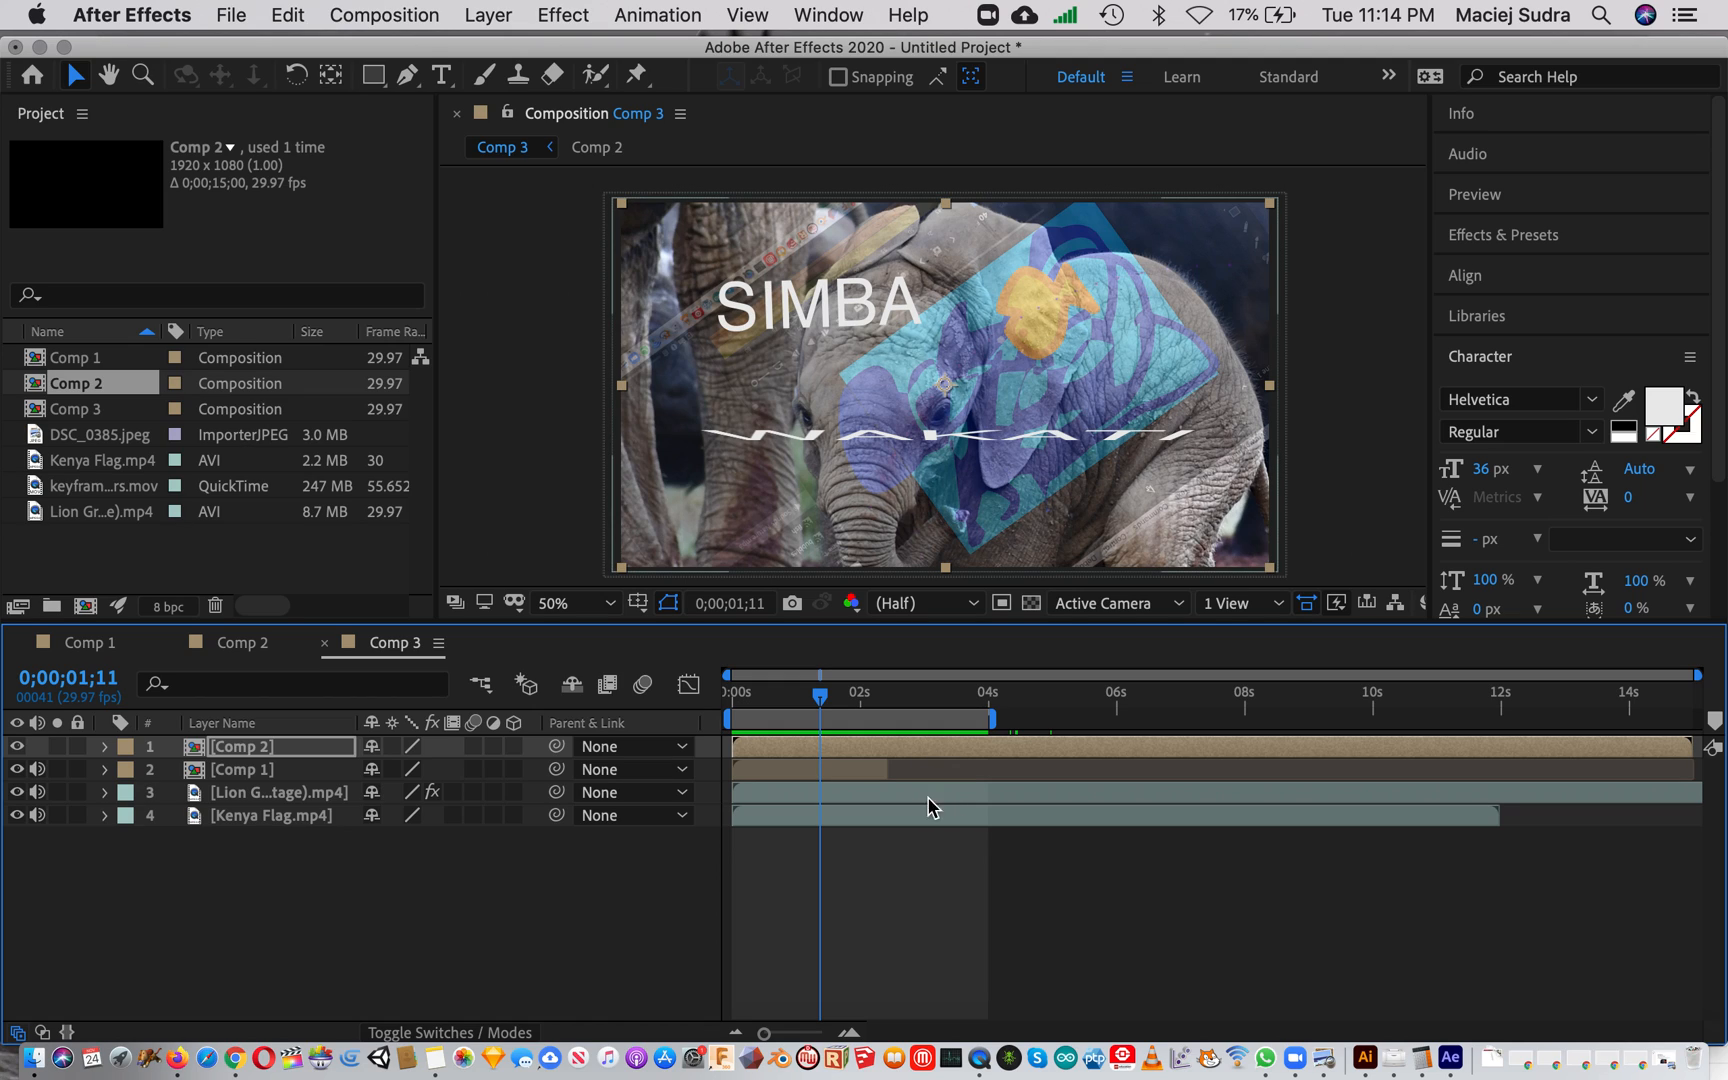
Add Comp 3 to the render queue and accept render settings of Best quality, Full resolution and Work Area Only
left_click(383, 15)
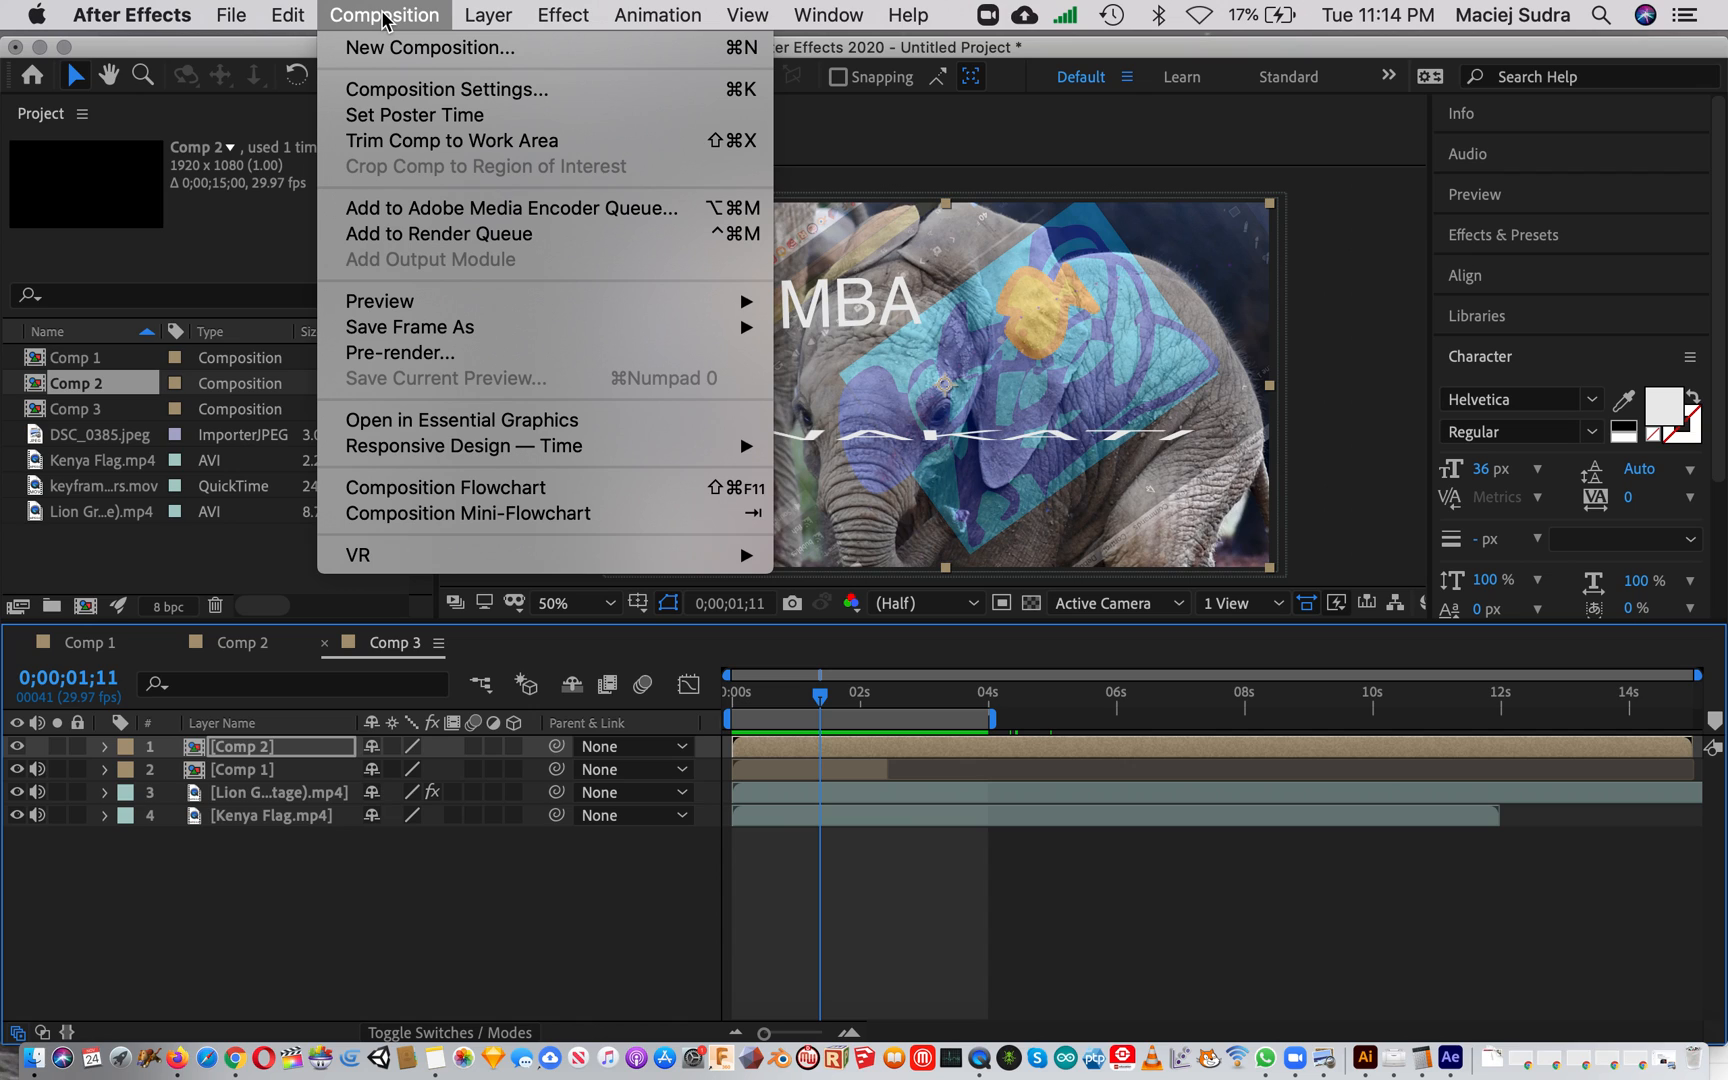
left_click(447, 233)
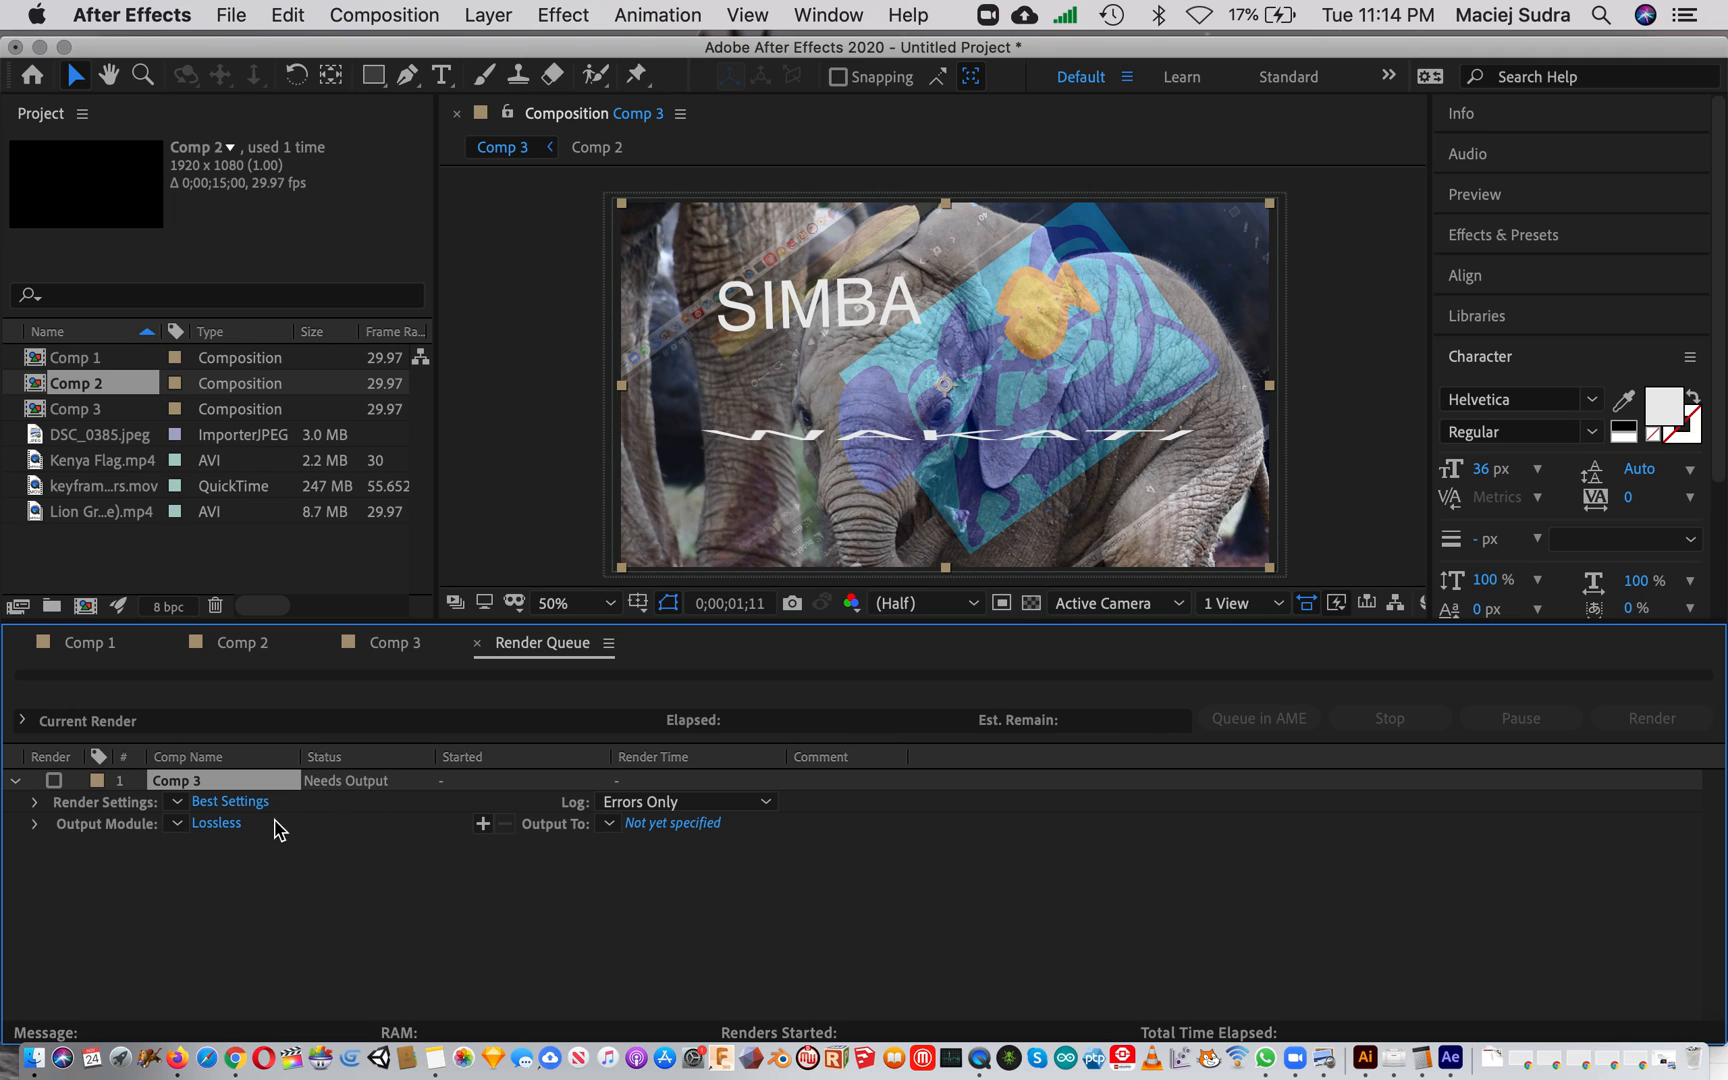
left_click(214, 803)
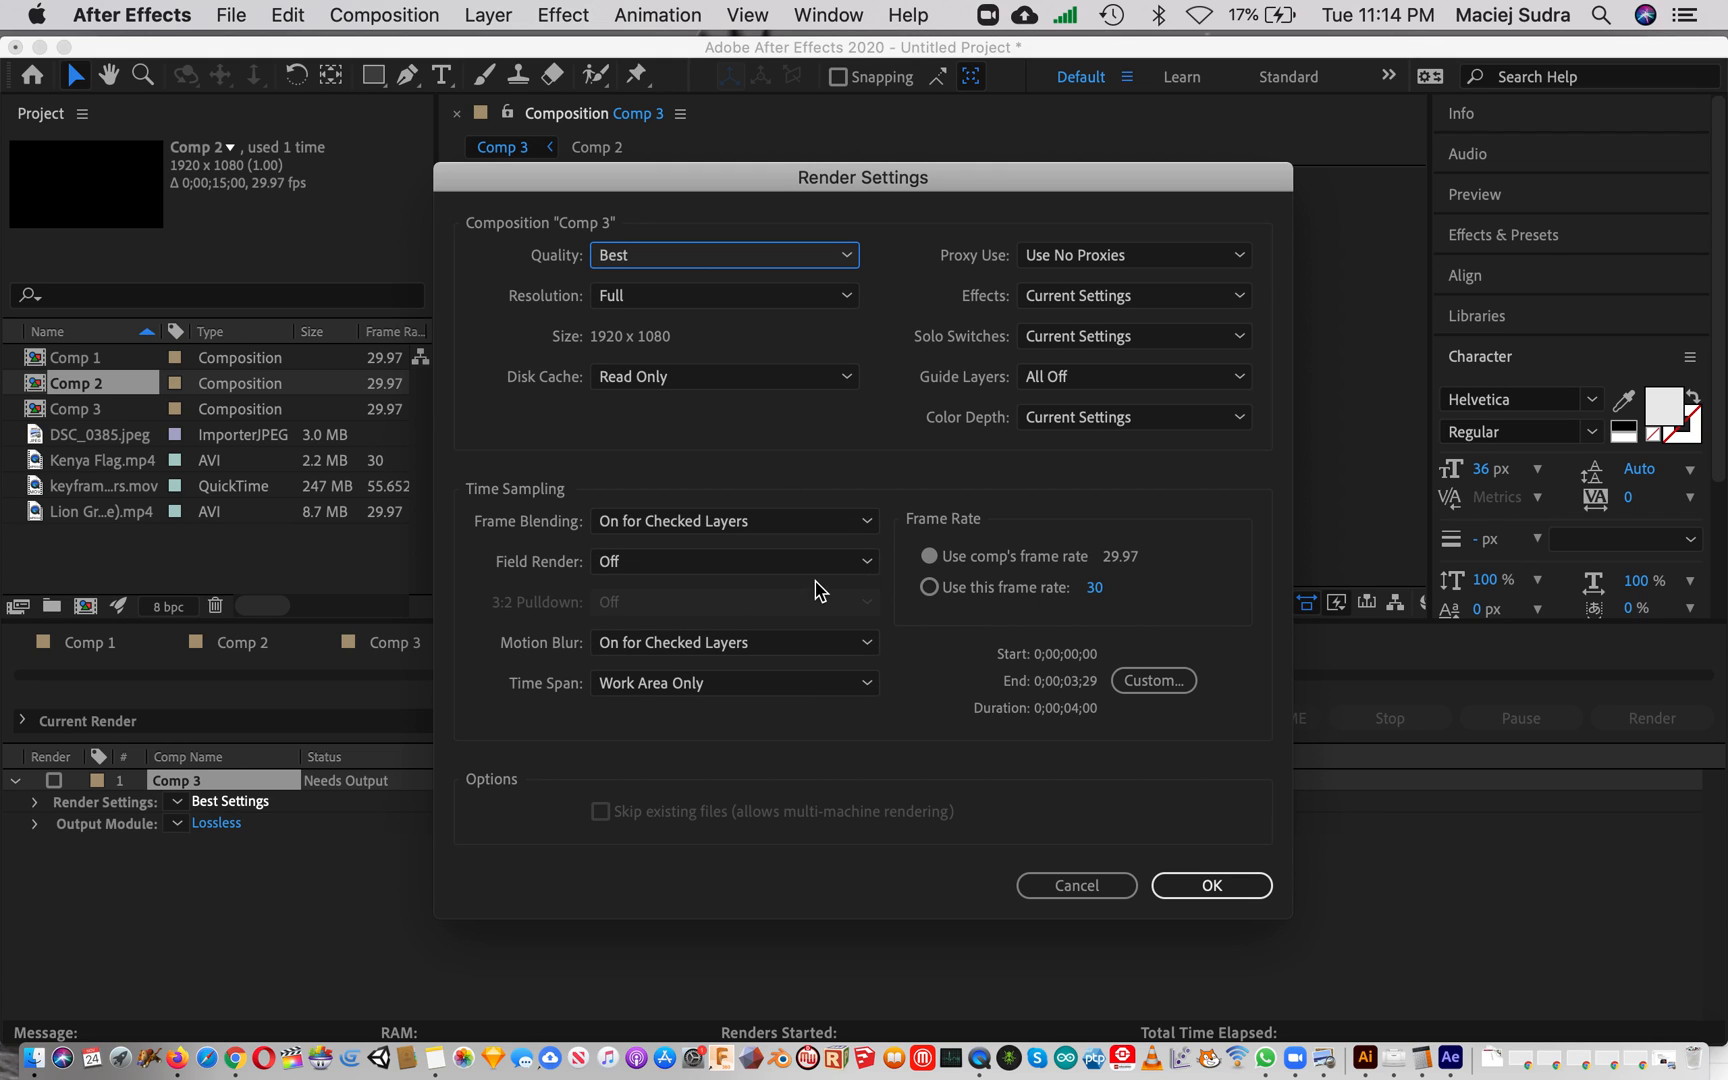
left_click(1212, 886)
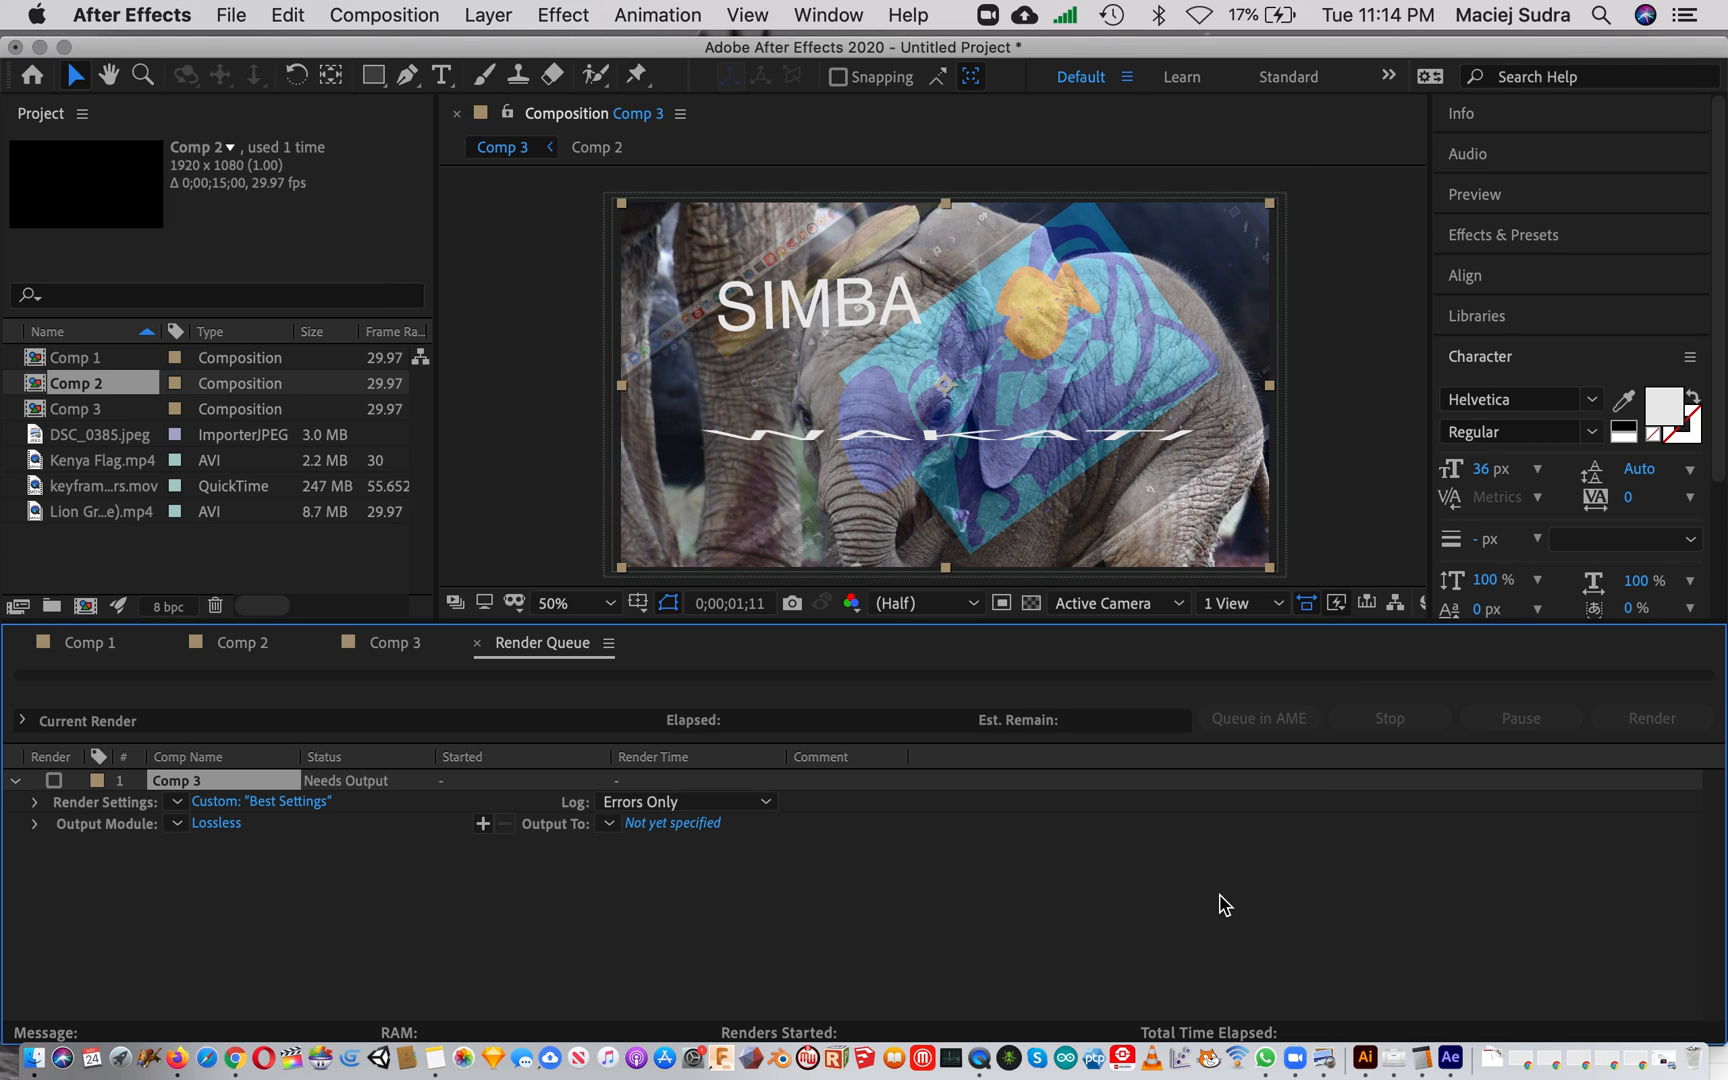
Set the video codec of Comp 3's QuickTime output module to Apple ProRes 422
left_click(214, 824)
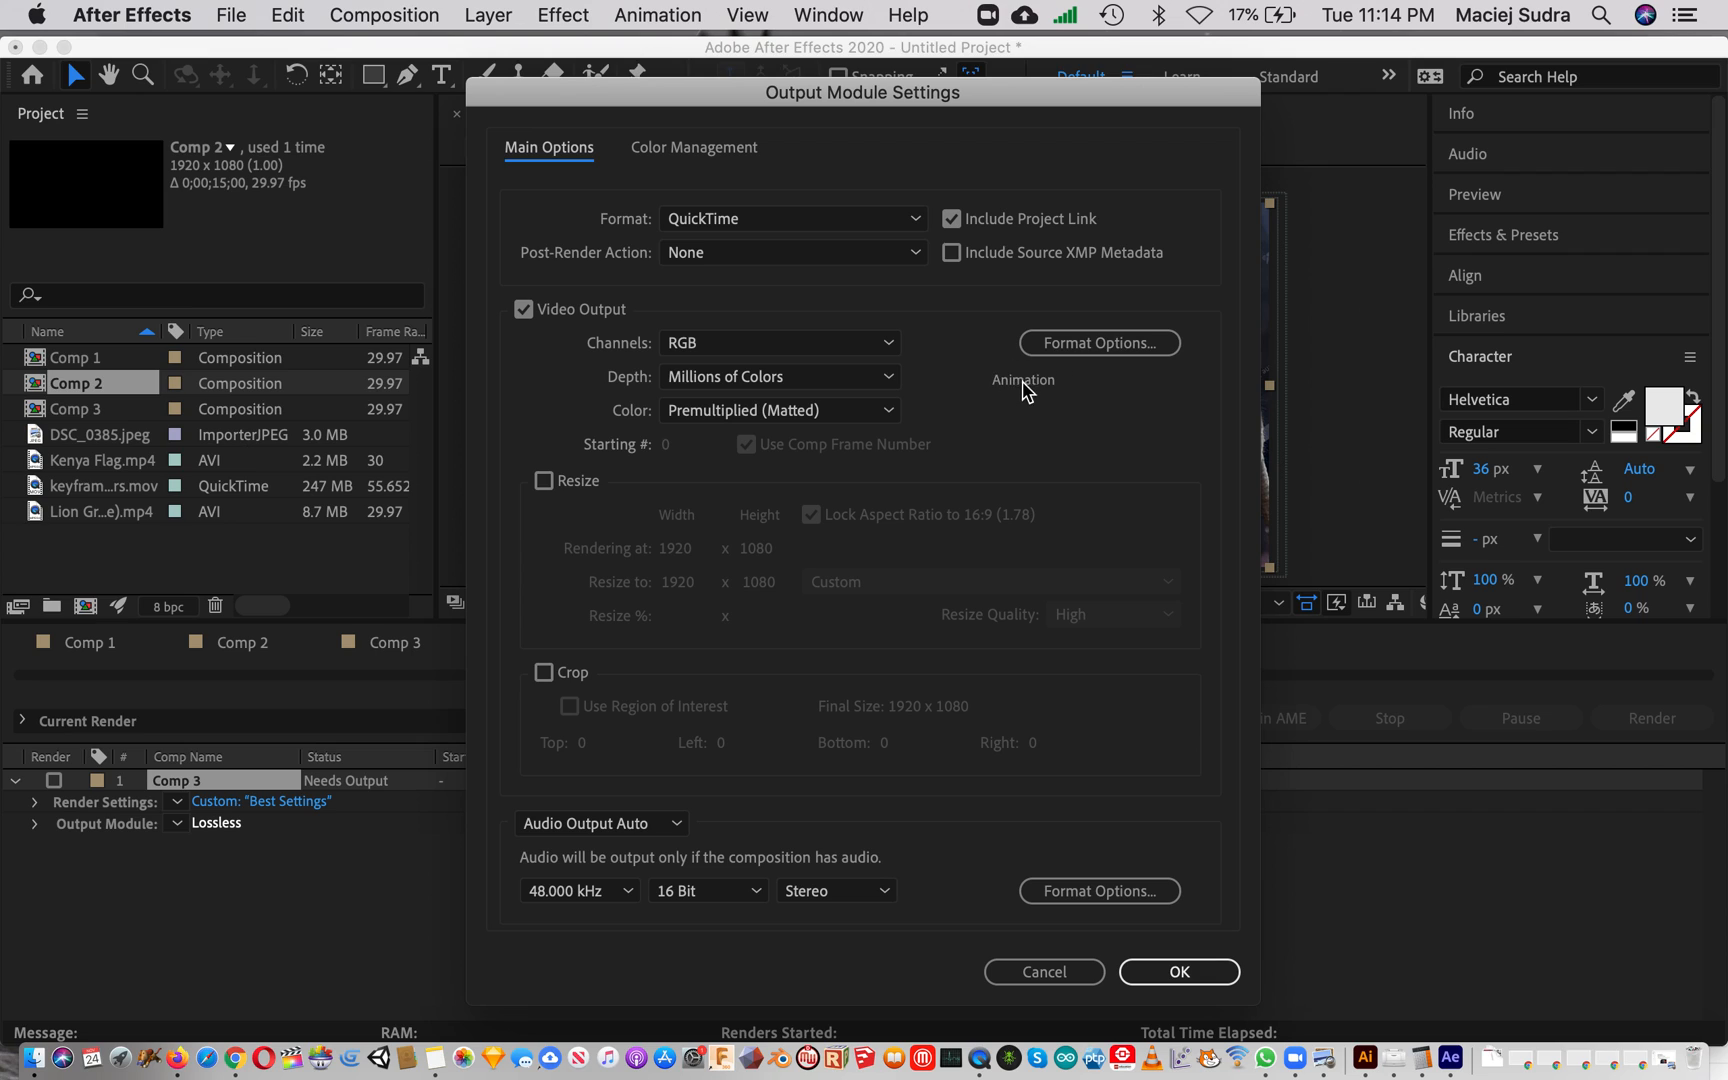
left_click(1076, 345)
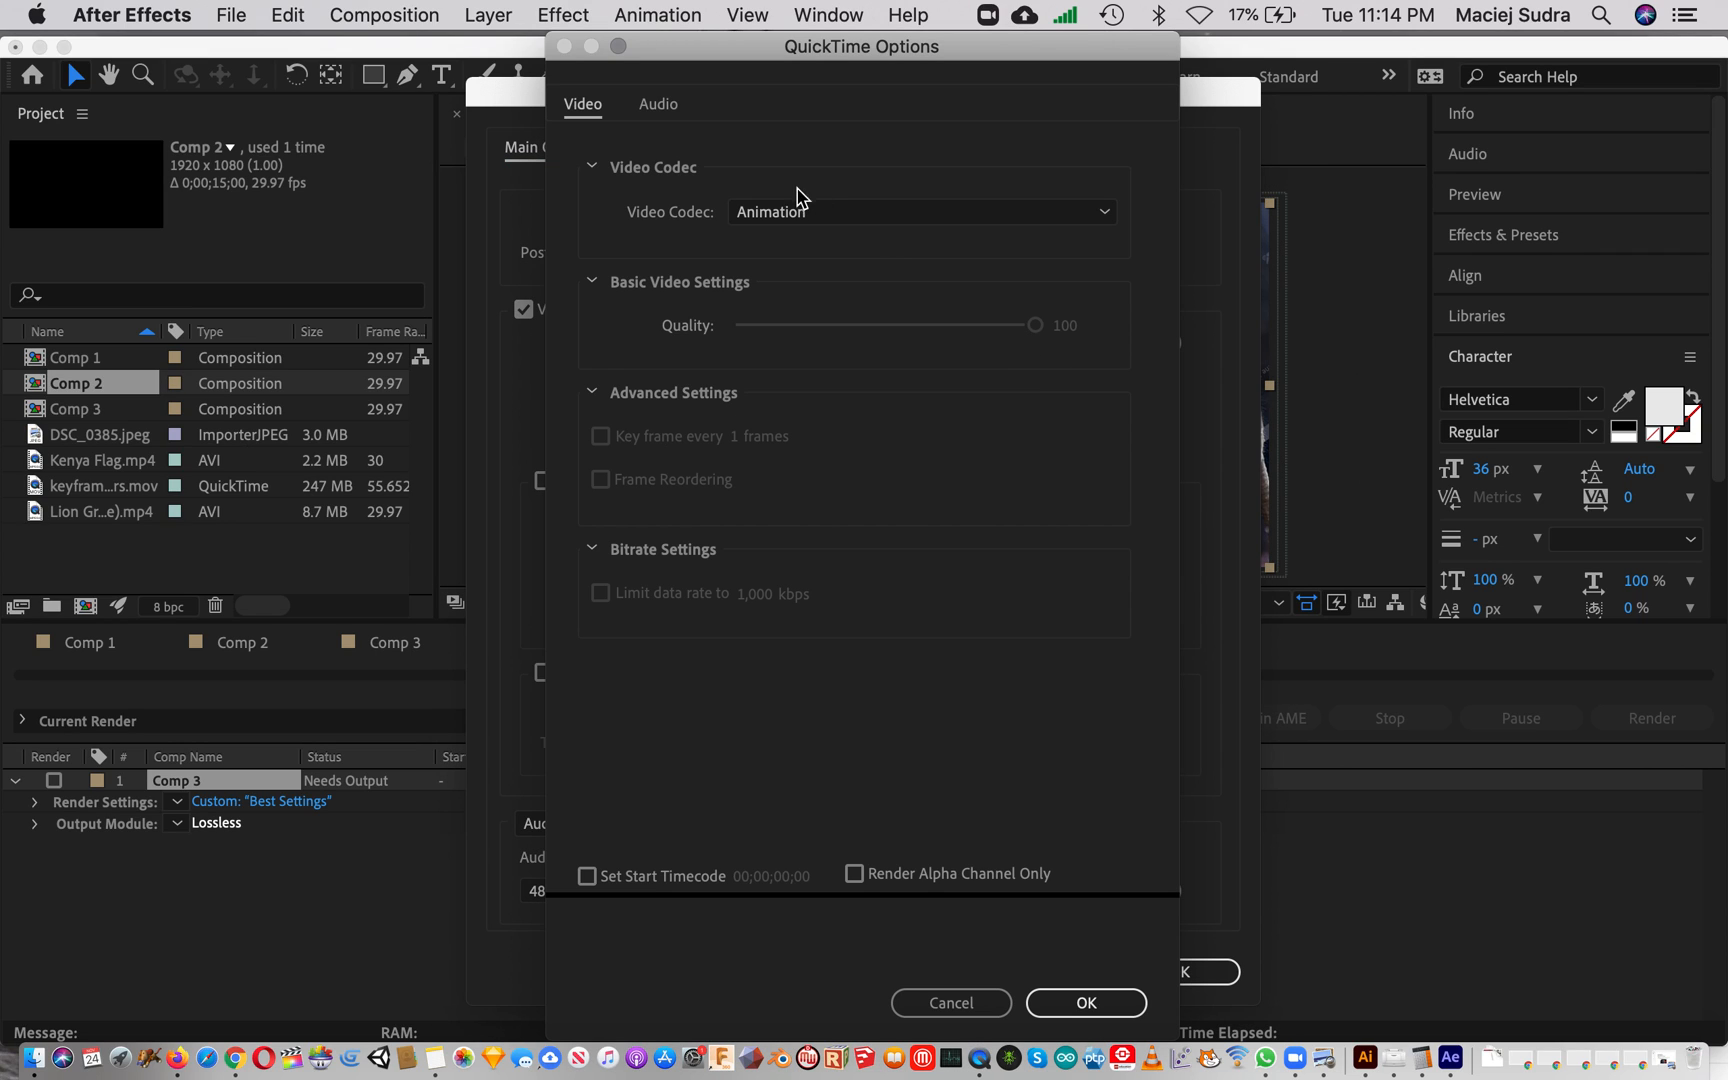
left_click(806, 210)
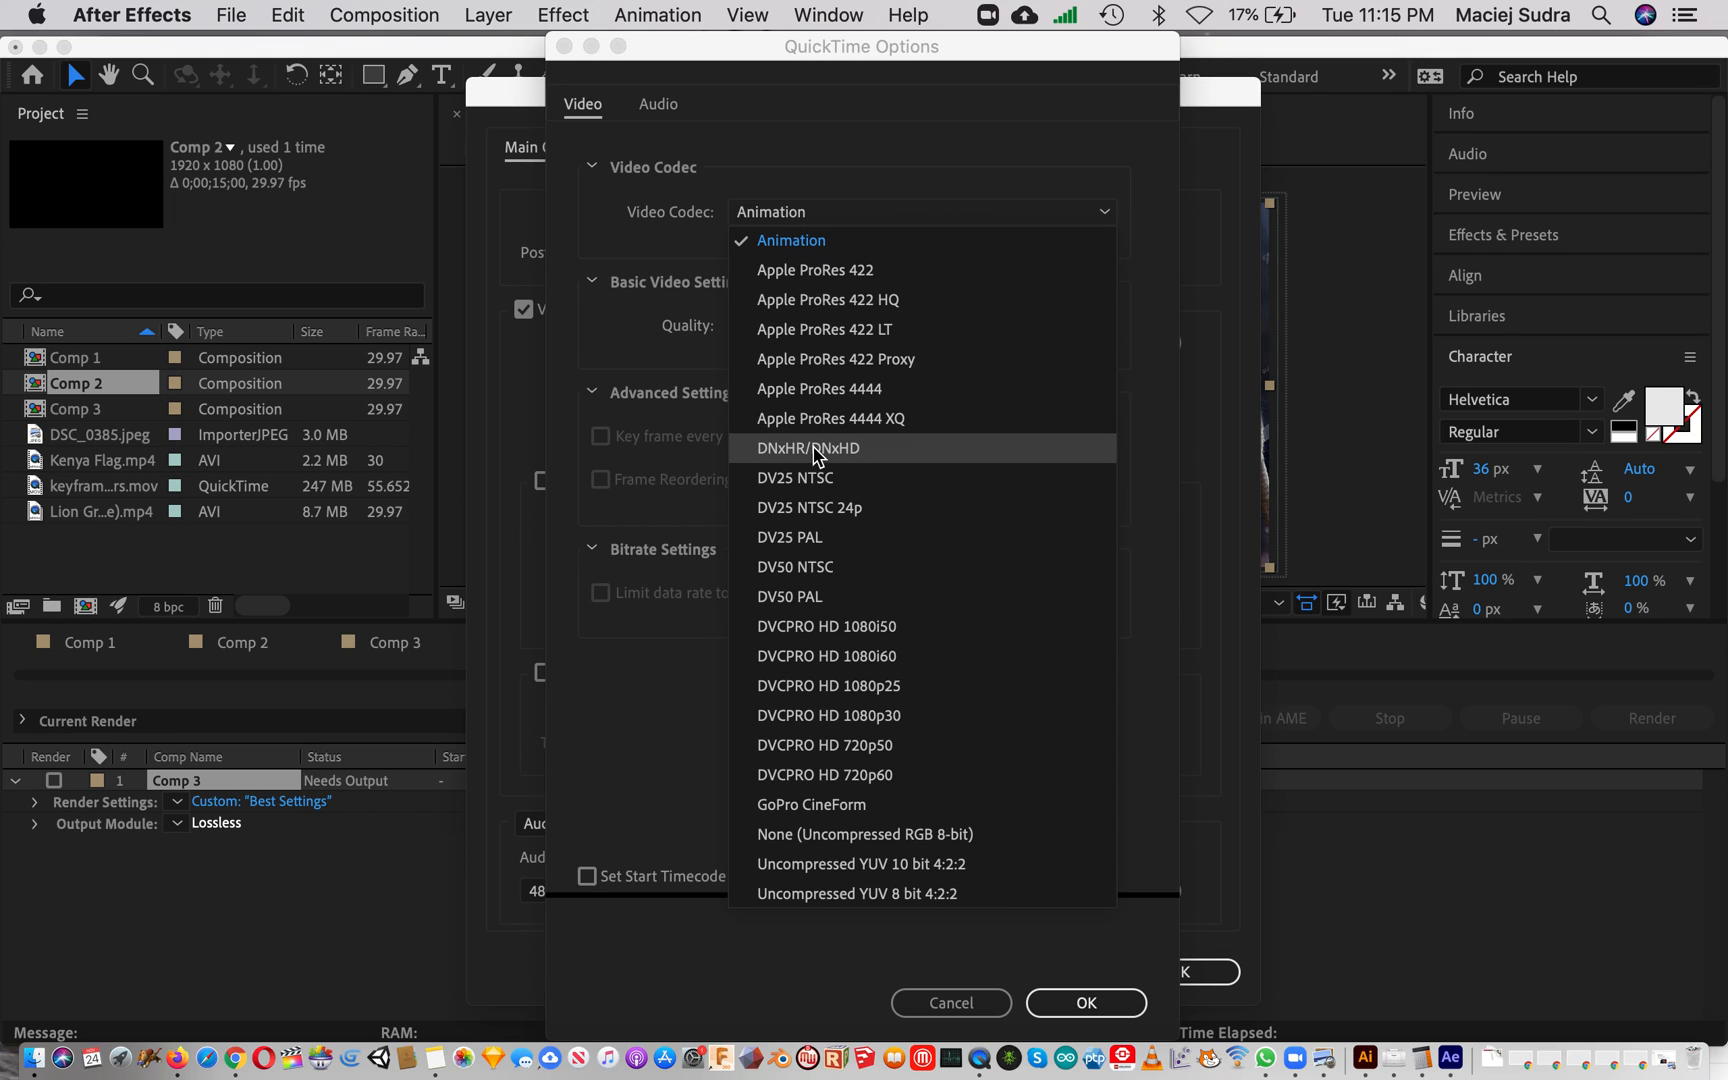
left_click(833, 272)
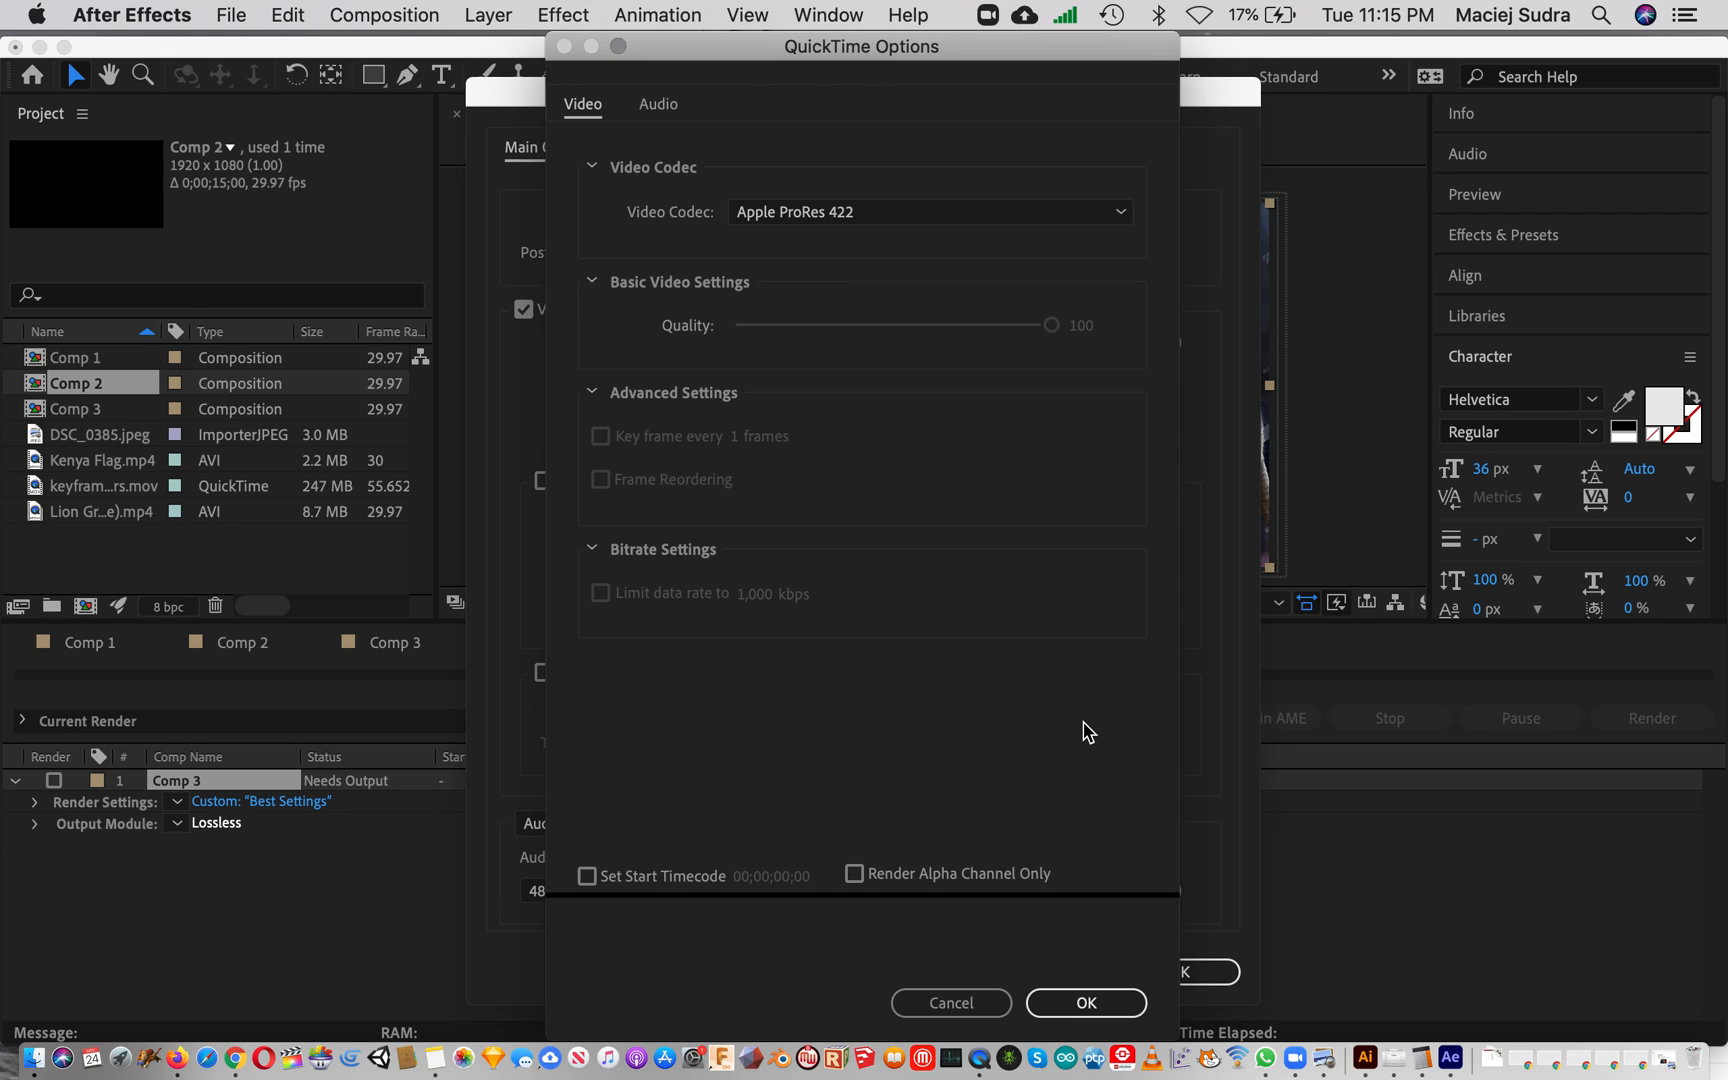
left_click(1100, 1008)
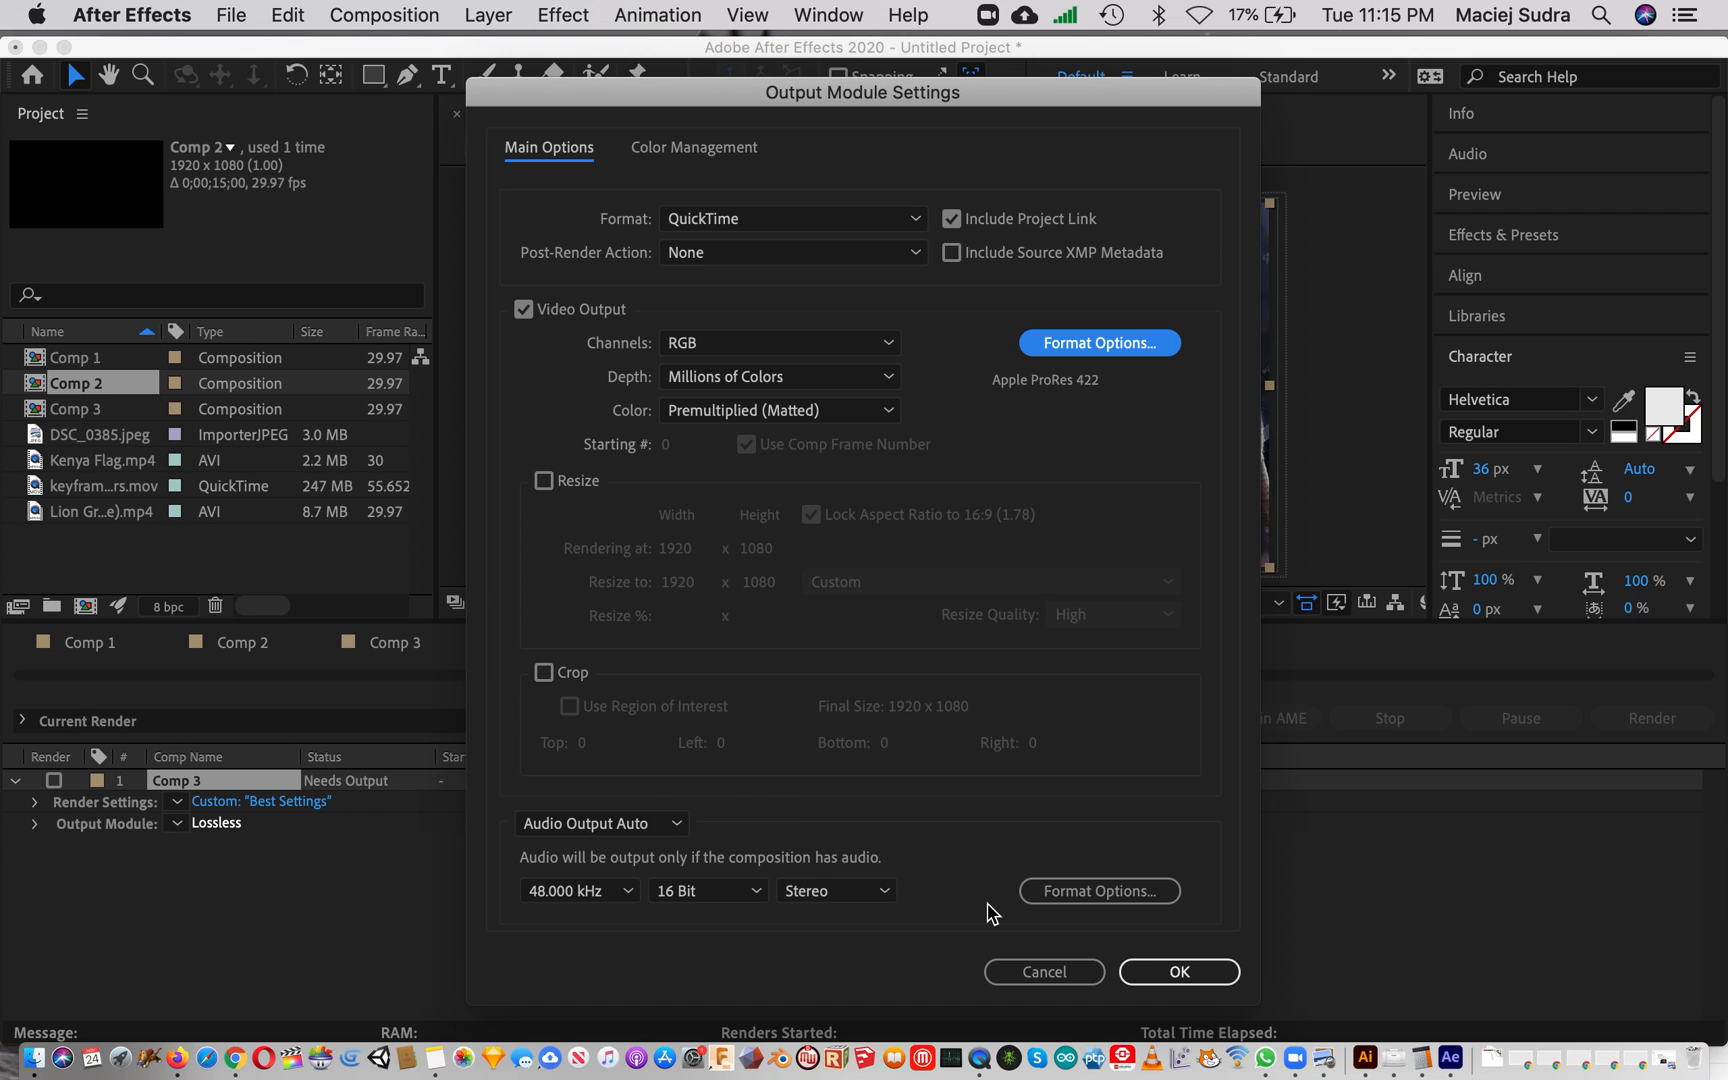
left_click(1176, 972)
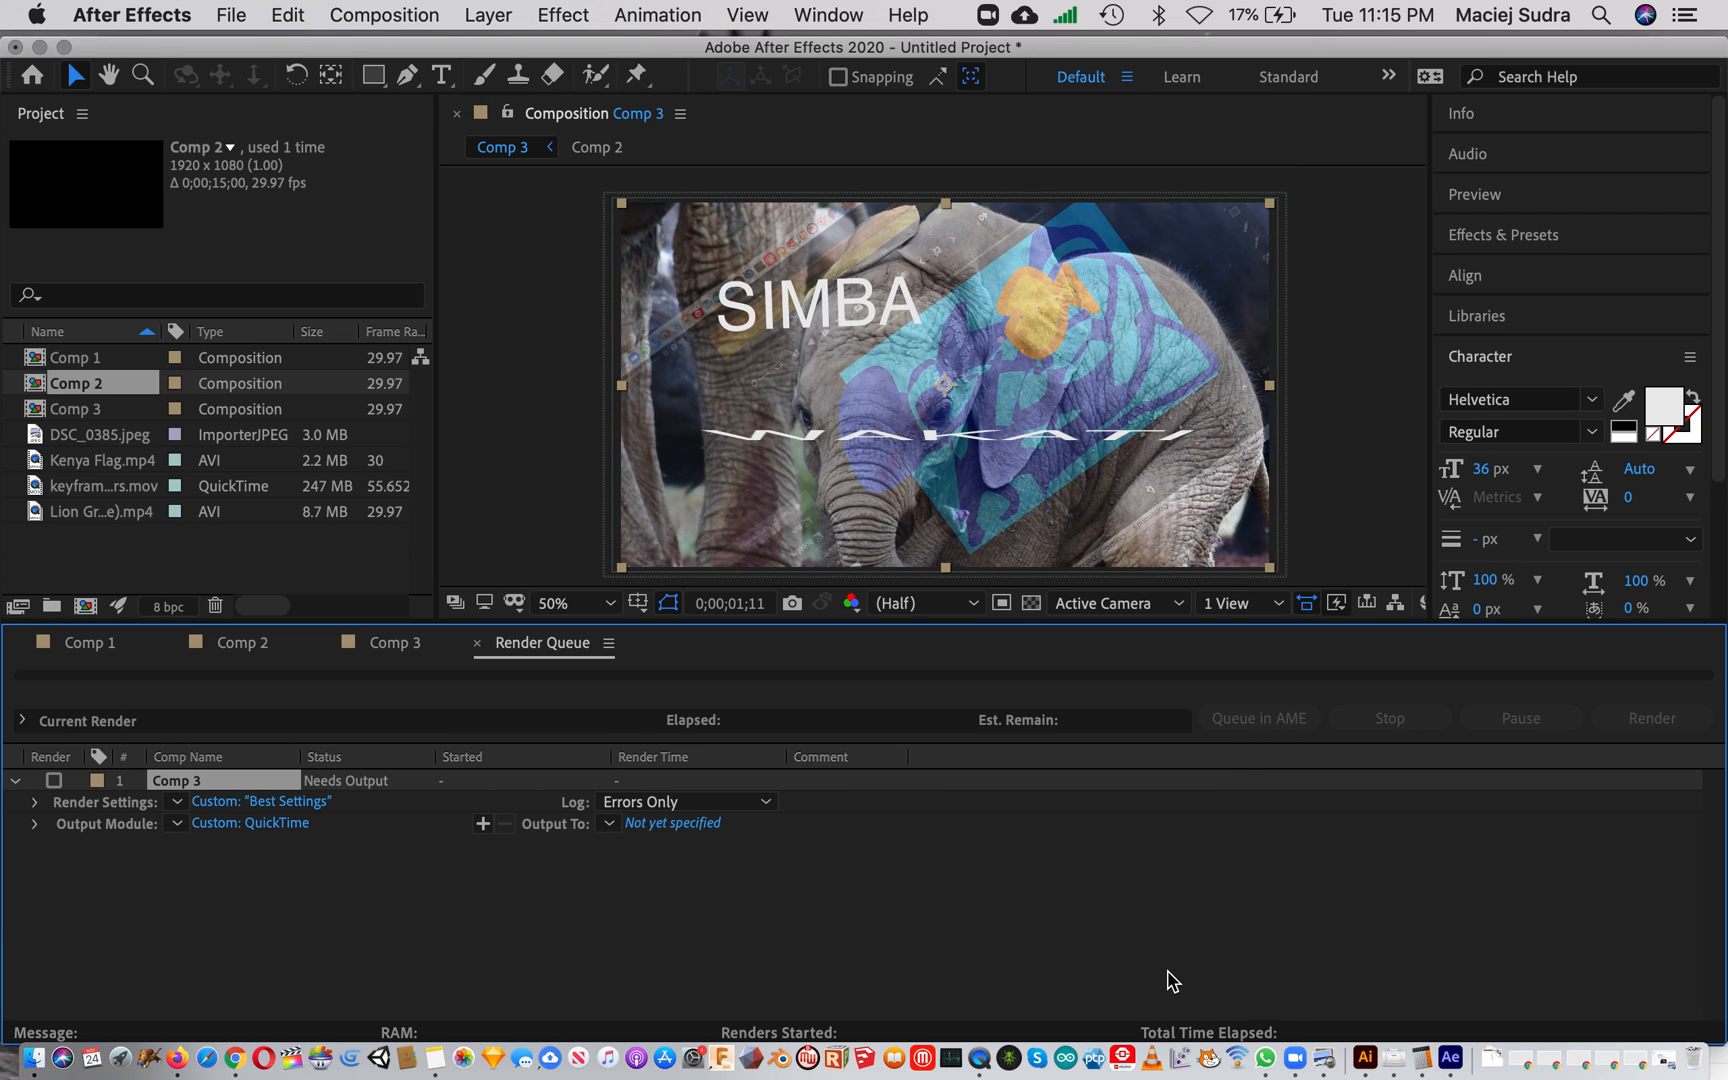
Set the output movie to a QuickTime file named test on the Desktop and start the render
left_click(668, 826)
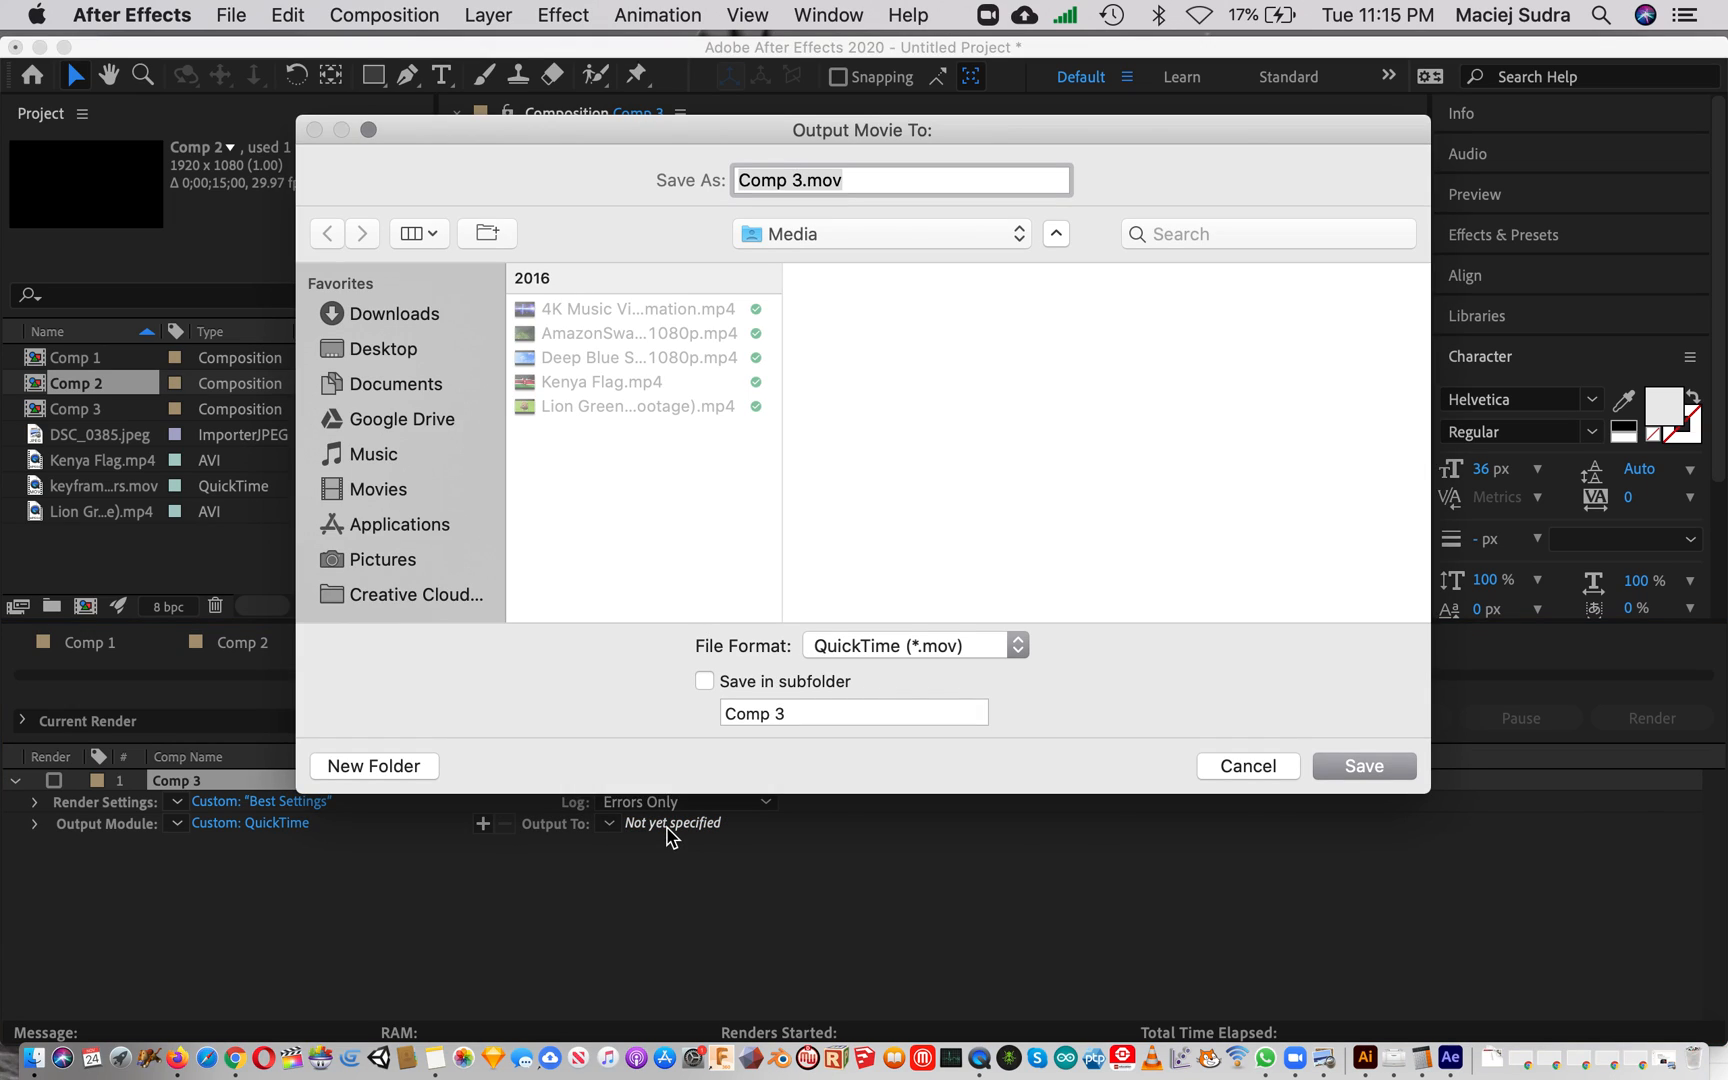
left_click(375, 348)
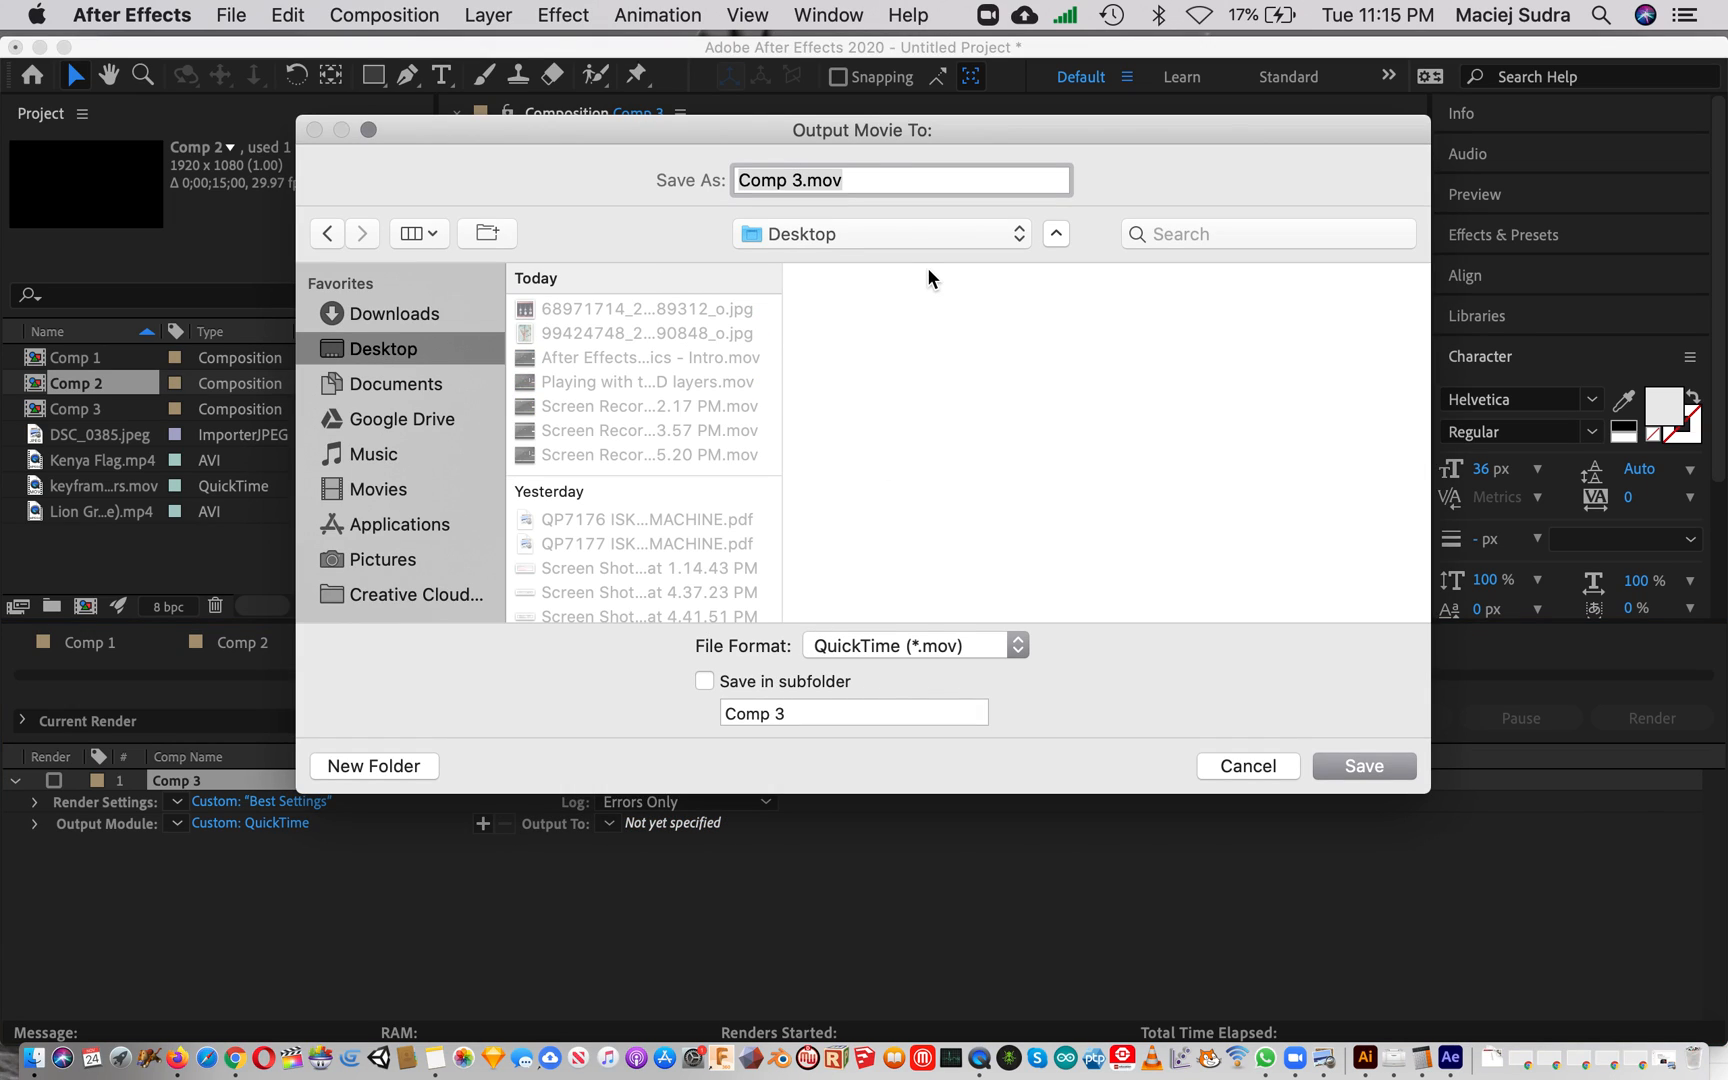
type("test")
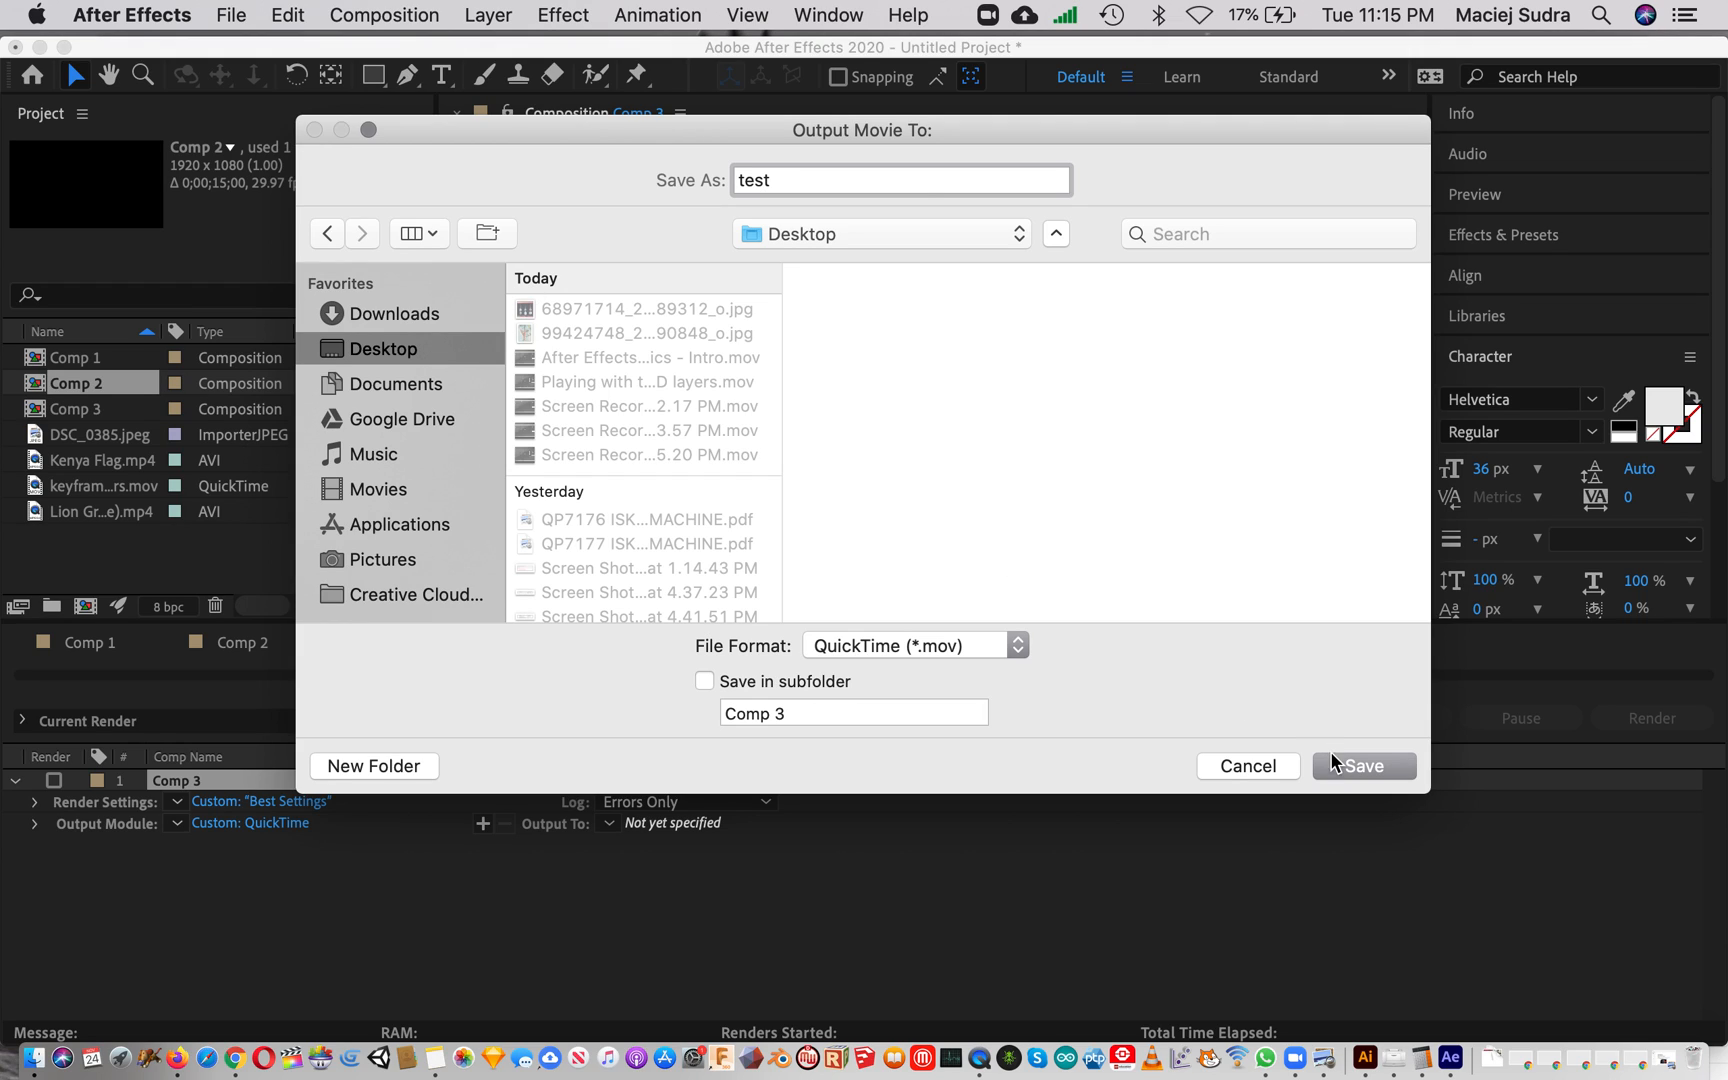
left_click(1014, 649)
left_click(1014, 649)
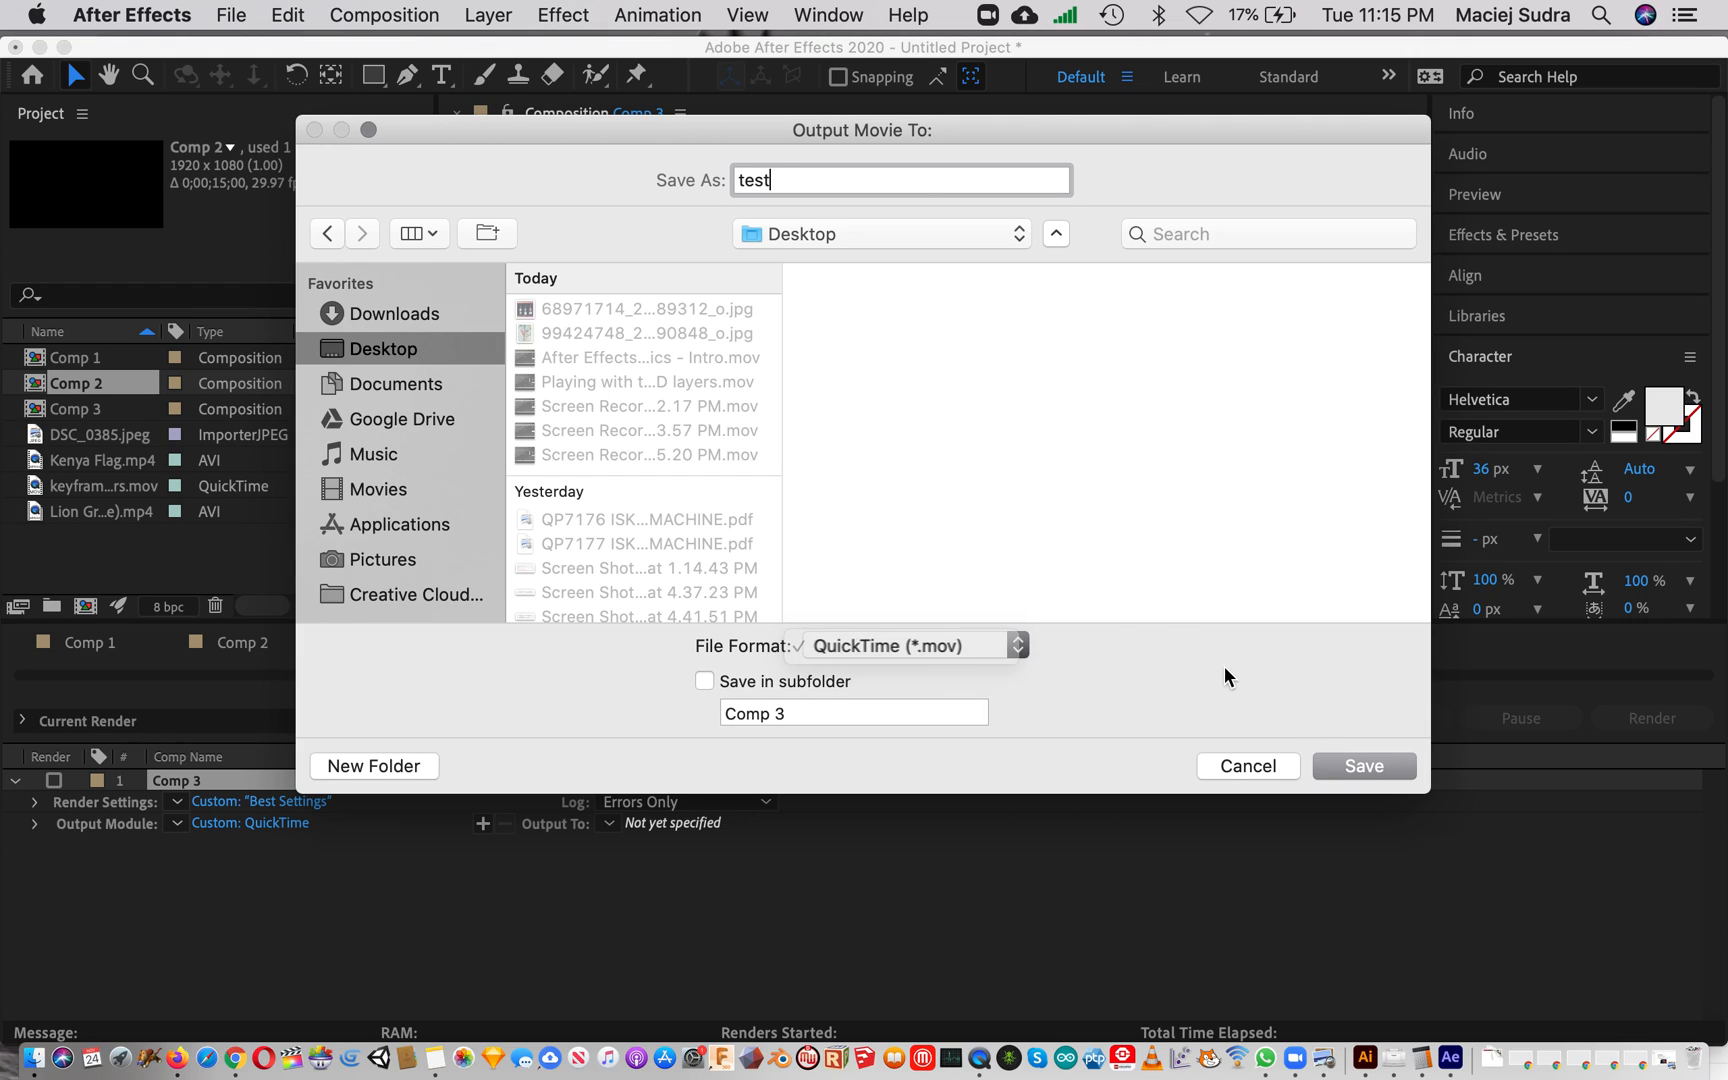
left_click(1384, 767)
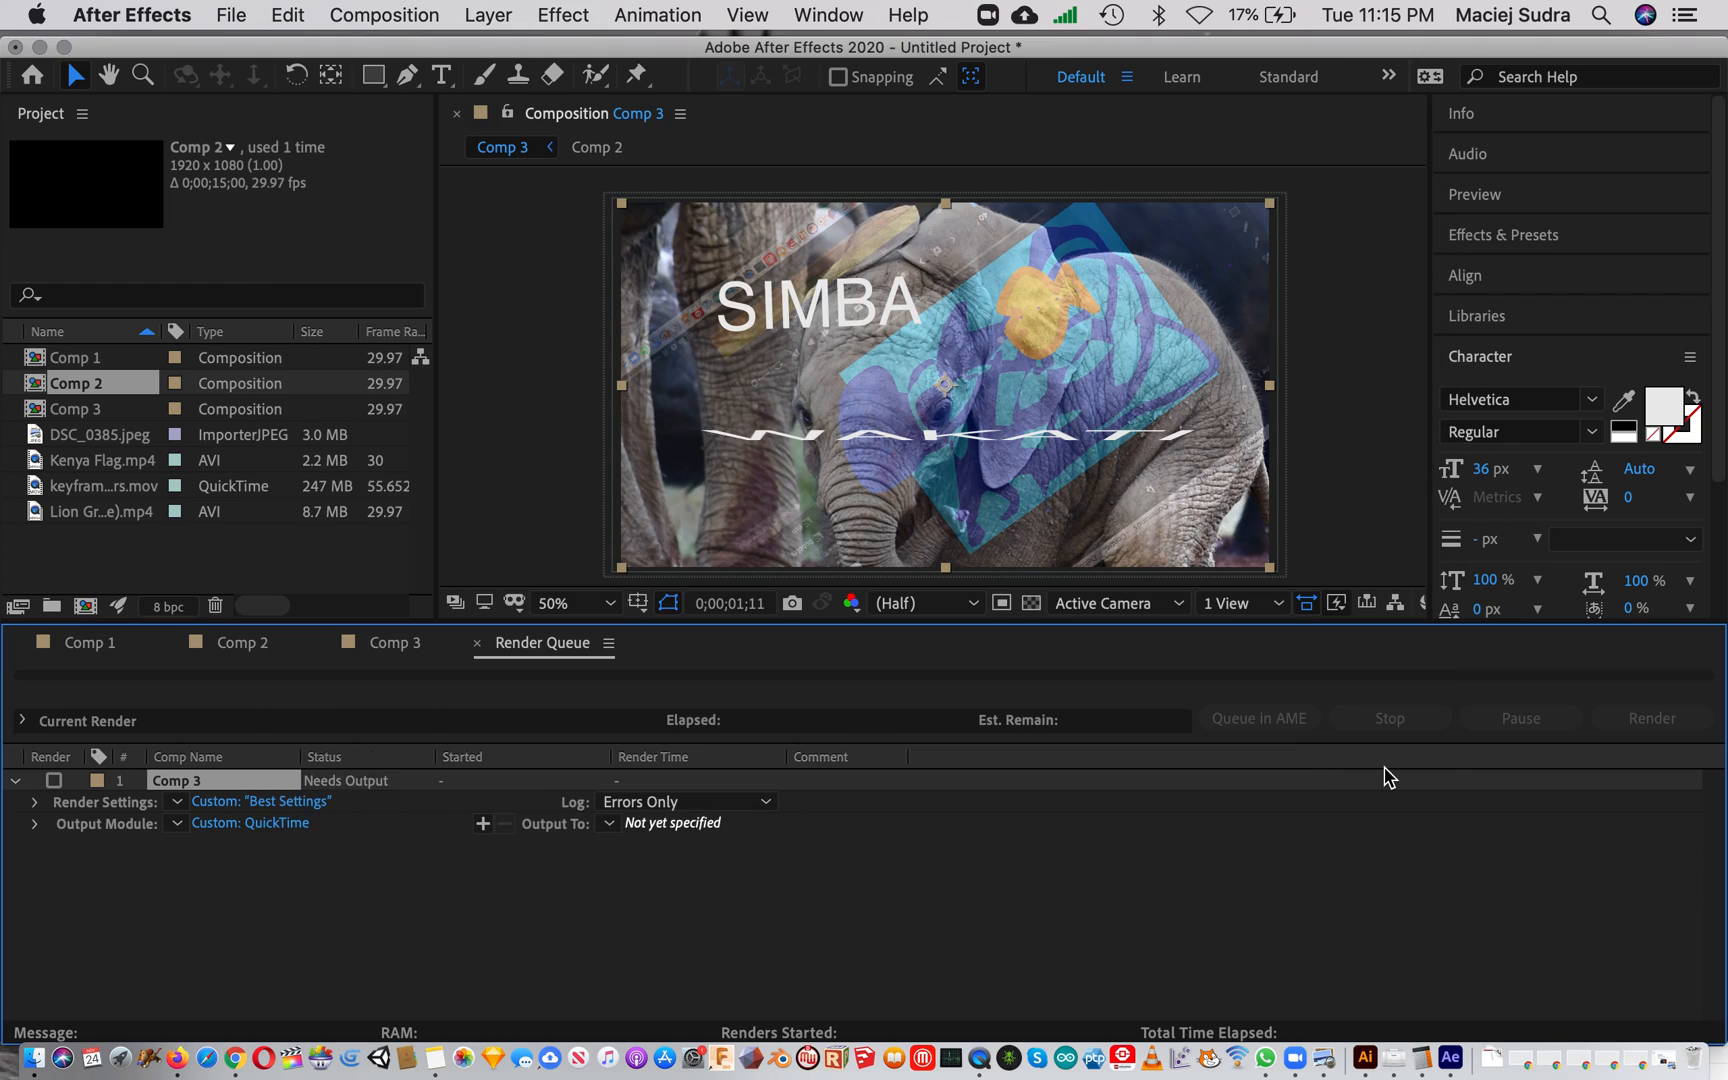
left_click(1670, 717)
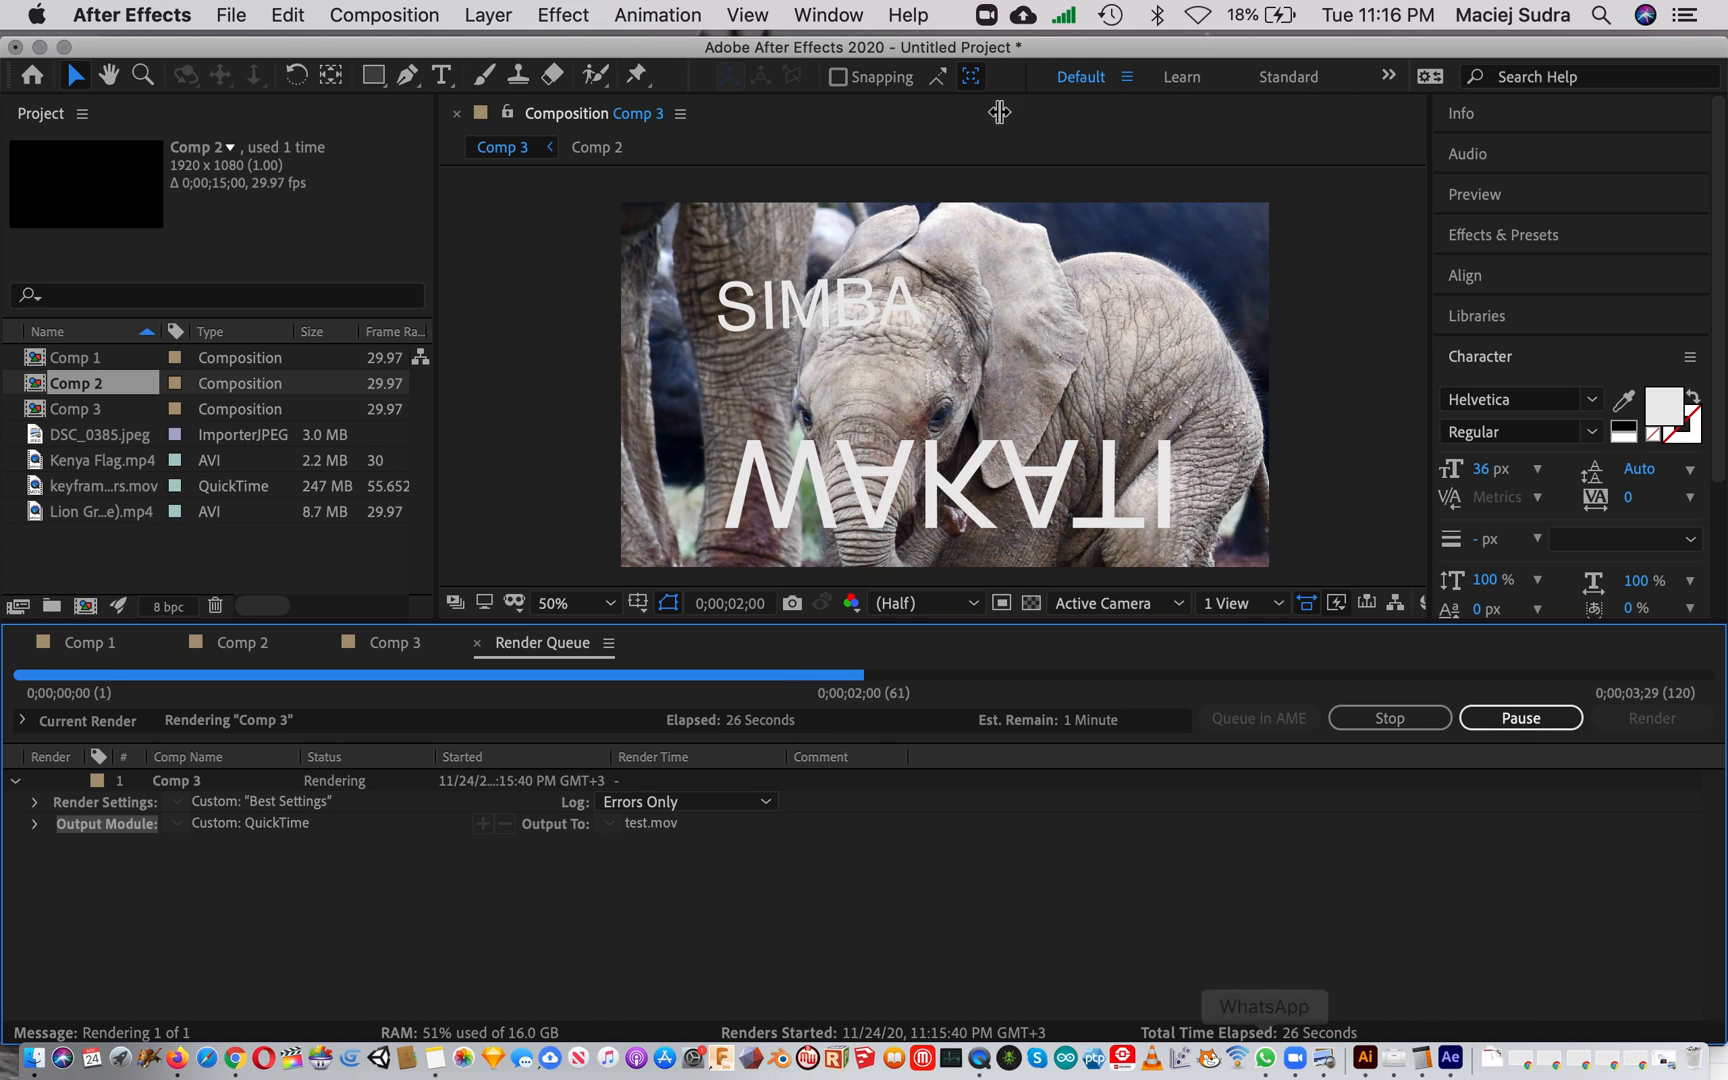
left_click(957, 1030)
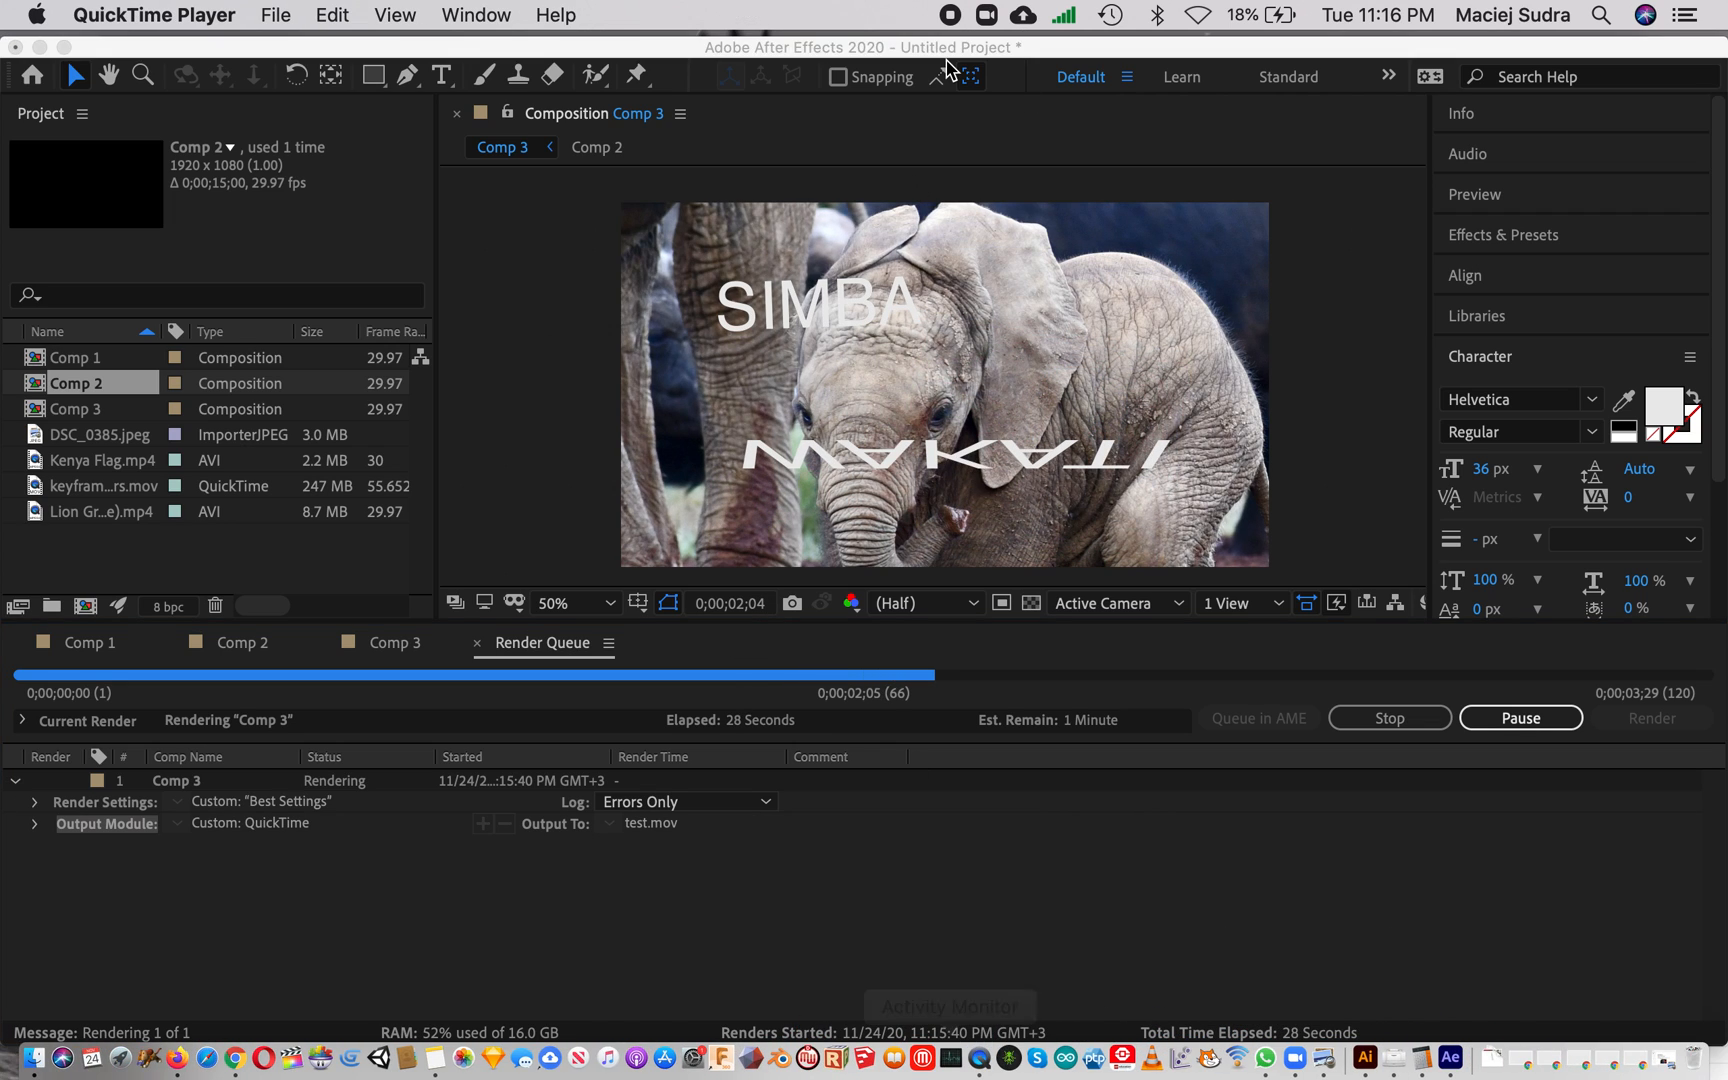